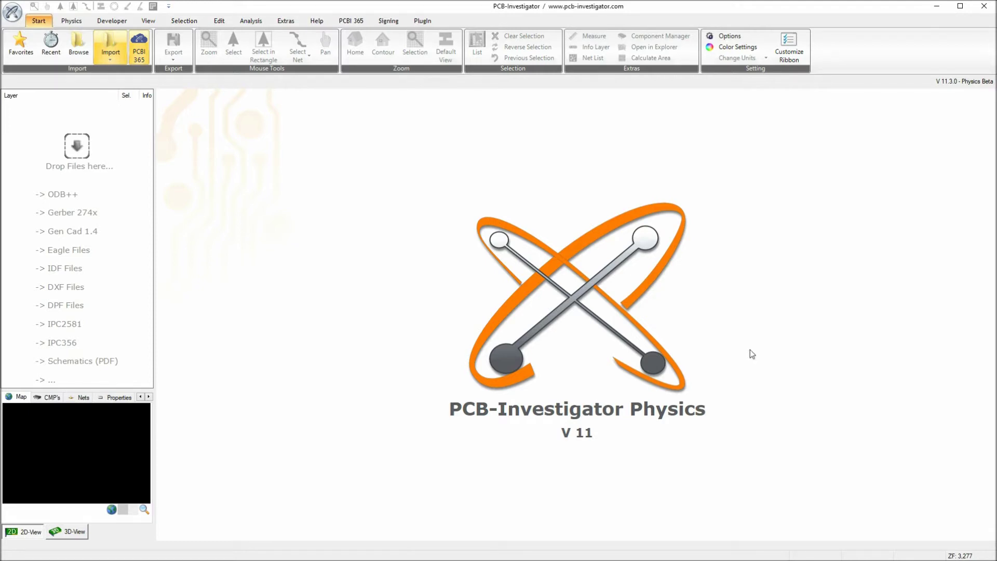
# - Open the recent automotive_preregulator design and show the top_layer and comp_+_top layers
pyautogui.click(51, 44)
pyautogui.doubleClick(483, 178)
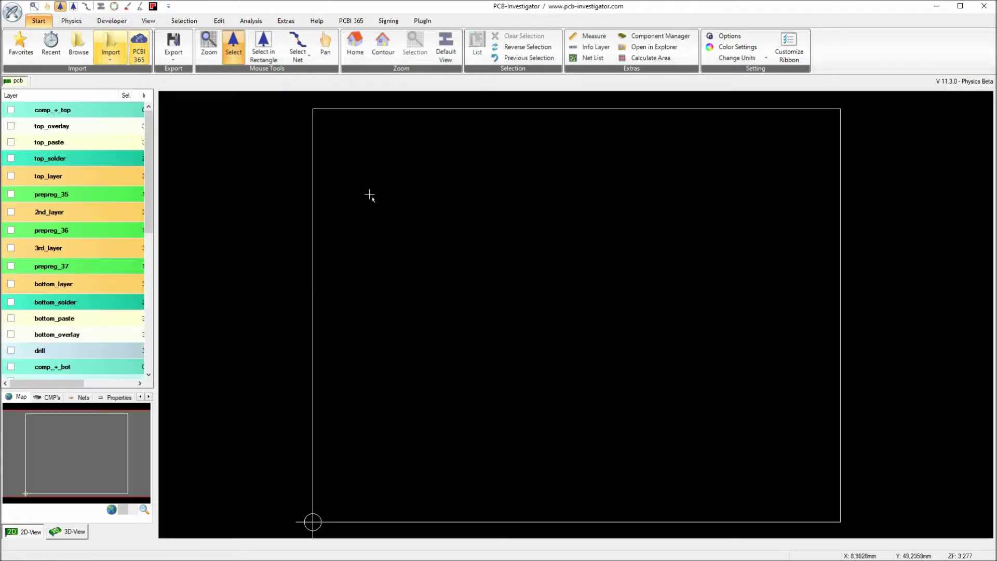
pyautogui.click(99, 179)
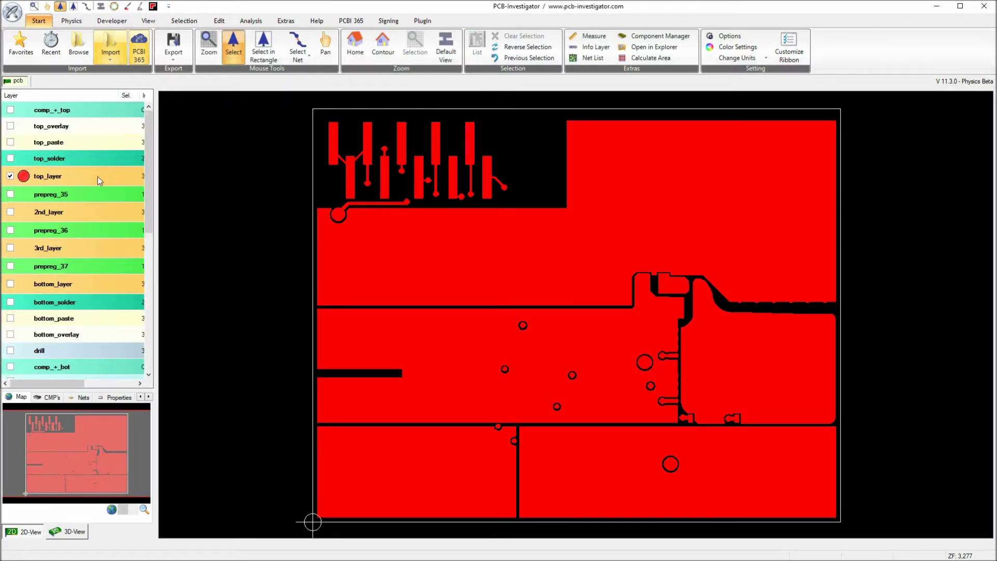
pyautogui.click(80, 116)
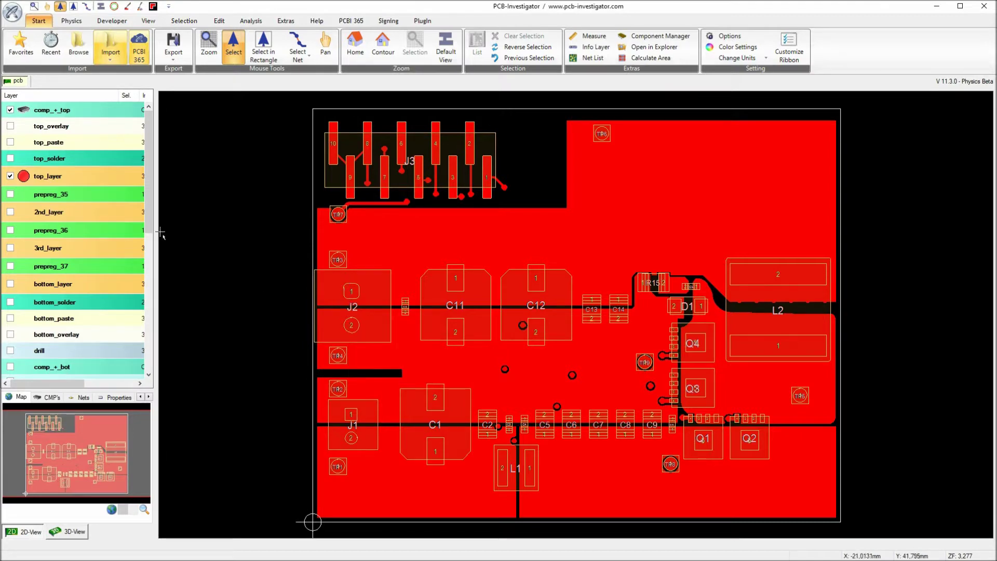
# - Hide top_layer, review C1's properties (SM_RADIAL_10BMM, height 10.5004), then clear the selection
pyautogui.click(52, 176)
pyautogui.click(410, 395)
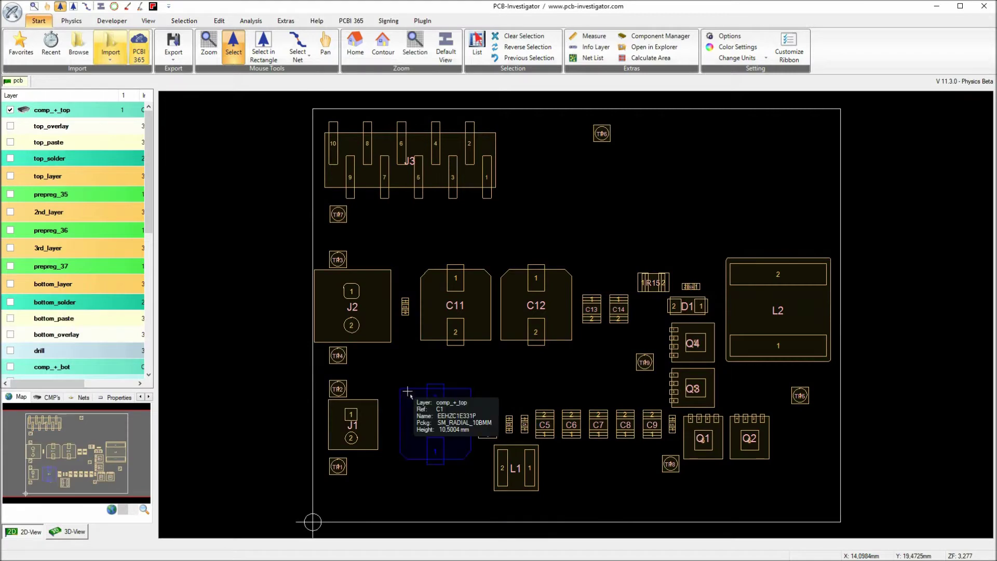
pyautogui.rightClick(409, 395)
pyautogui.click(445, 551)
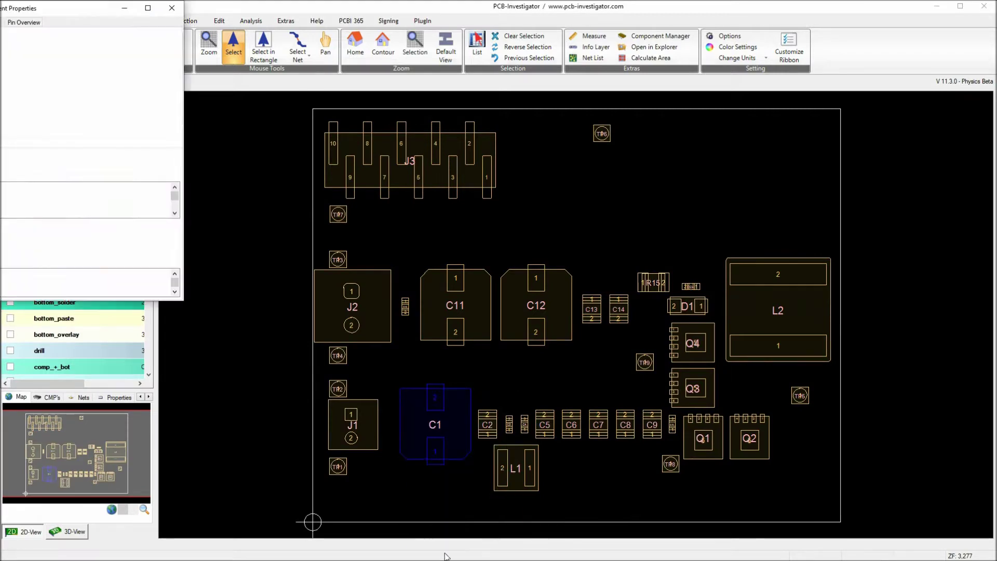
pyautogui.moveTo(105, 8); pyautogui.dragTo(371, 95)
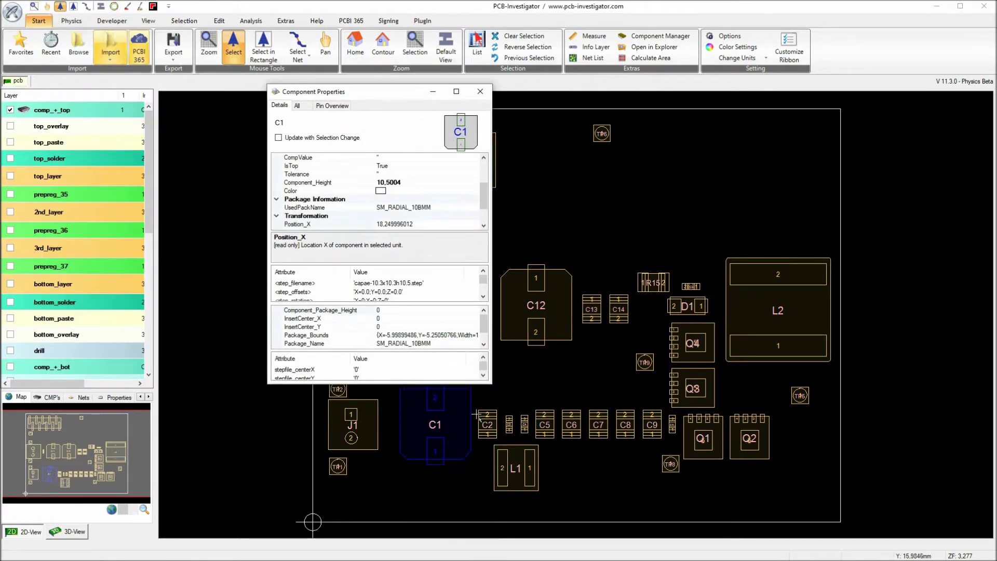
pyautogui.moveTo(480, 453); pyautogui.dragTo(503, 533)
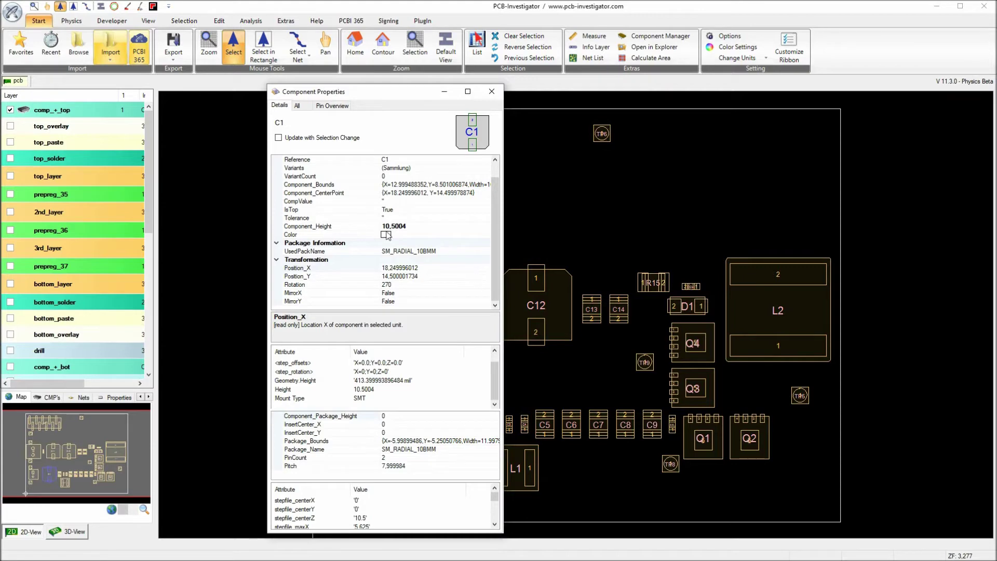
pyautogui.click(491, 92)
pyautogui.click(238, 258)
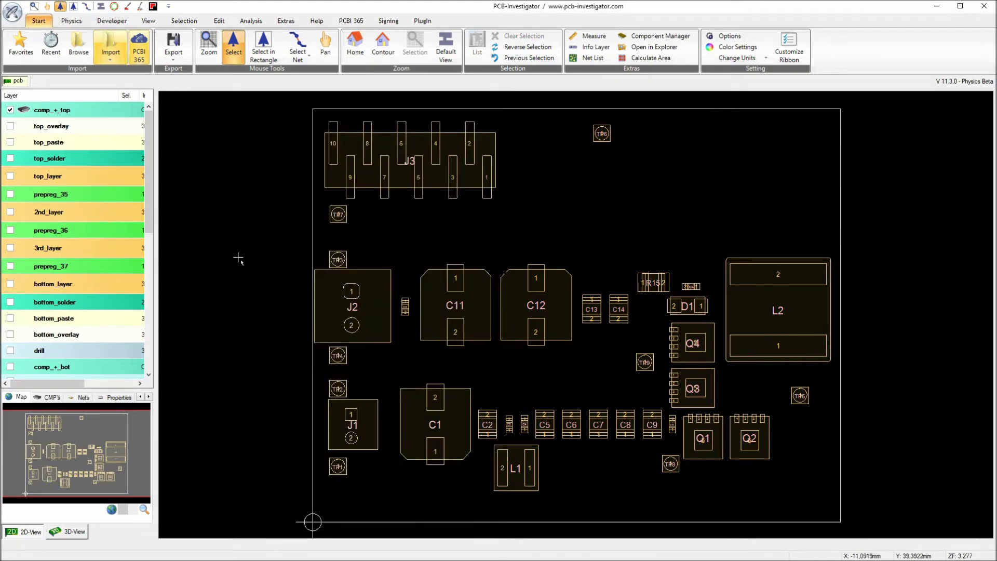
# - Load the BOM spreadsheet into the CMP Attribute Import table
pyautogui.click(110, 54)
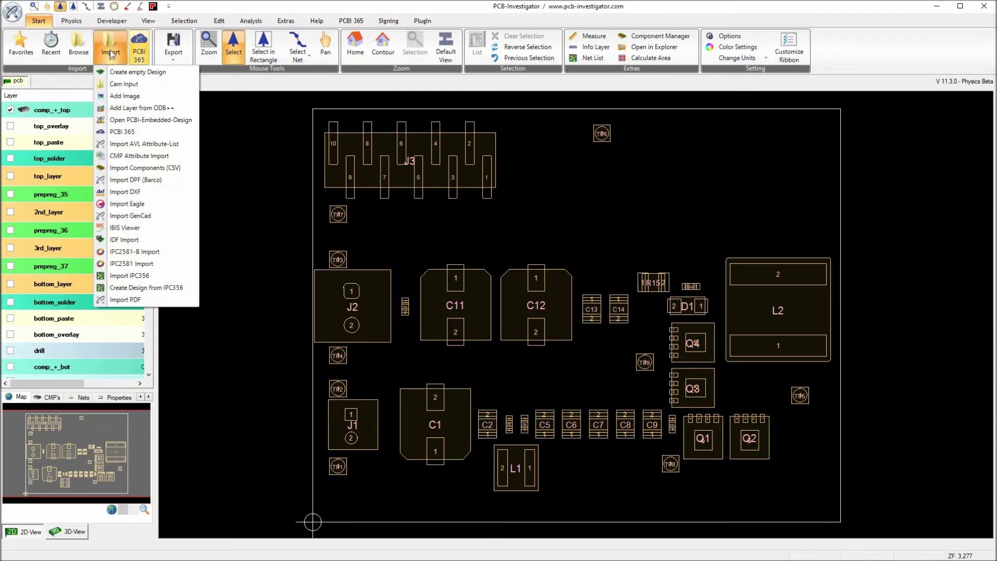
pyautogui.click(140, 157)
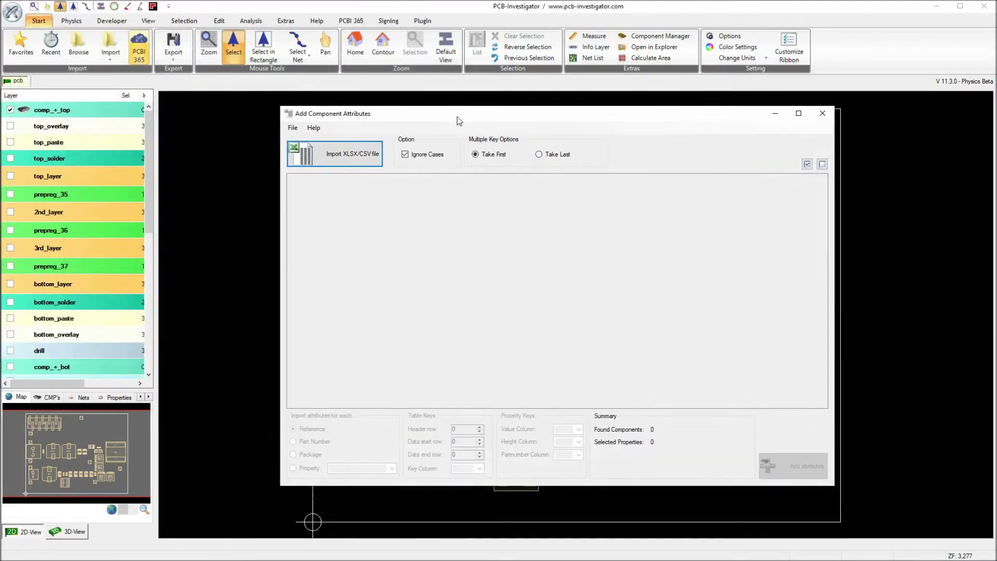
pyautogui.click(327, 154)
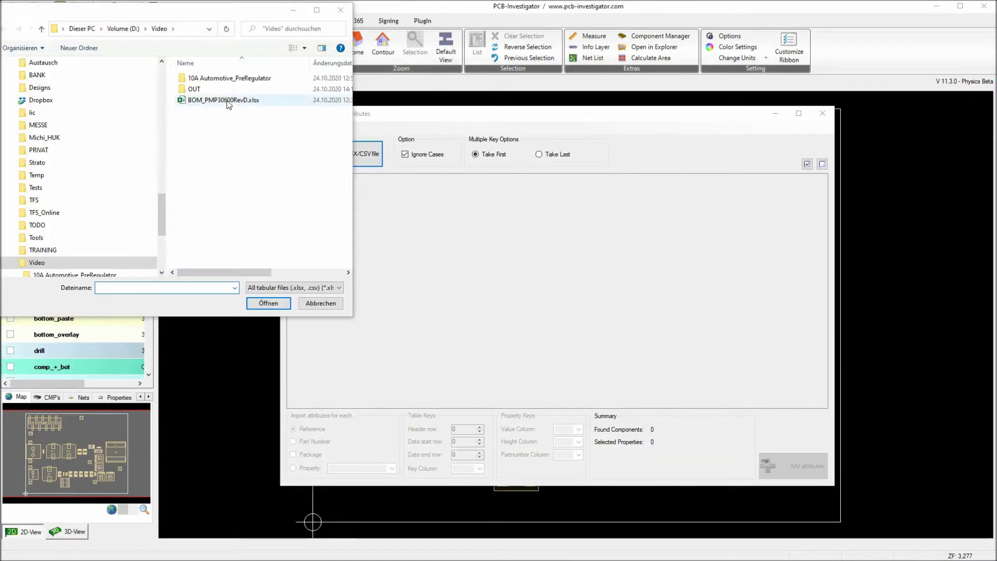
pyautogui.doubleClick(229, 100)
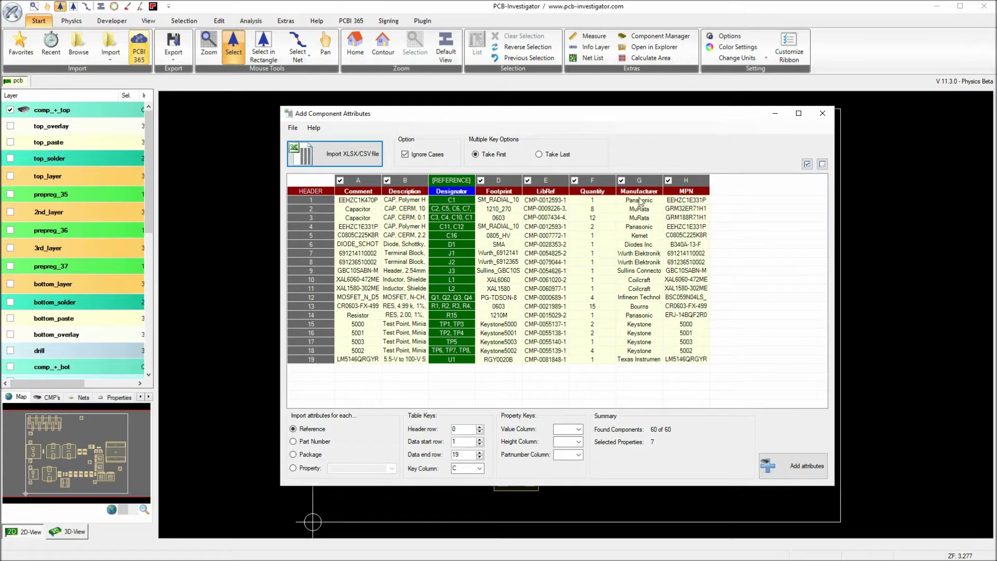
# - Exclude the Quantity and LibRef columns and add 300 attributes to the 60 components
pyautogui.click(574, 180)
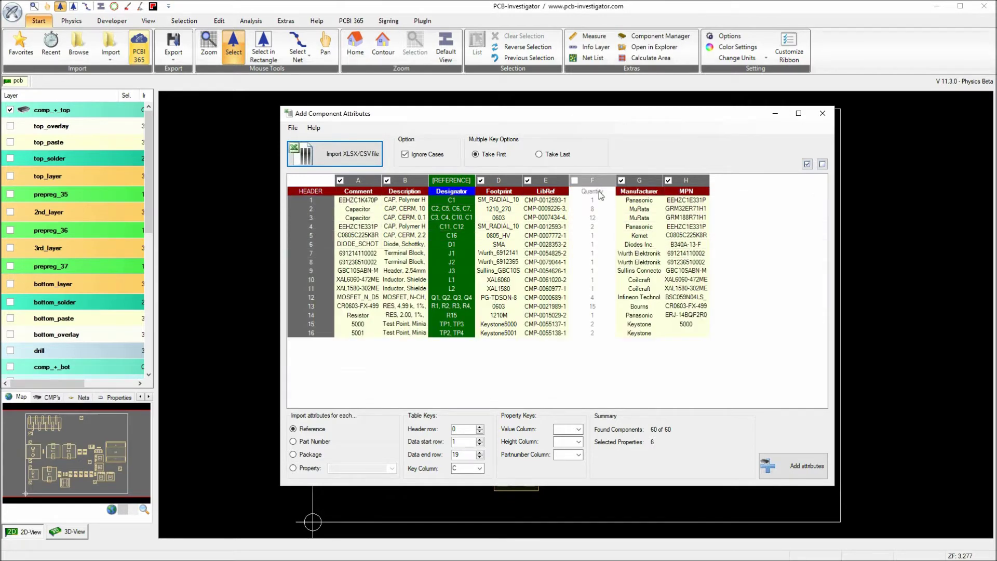
pyautogui.click(528, 181)
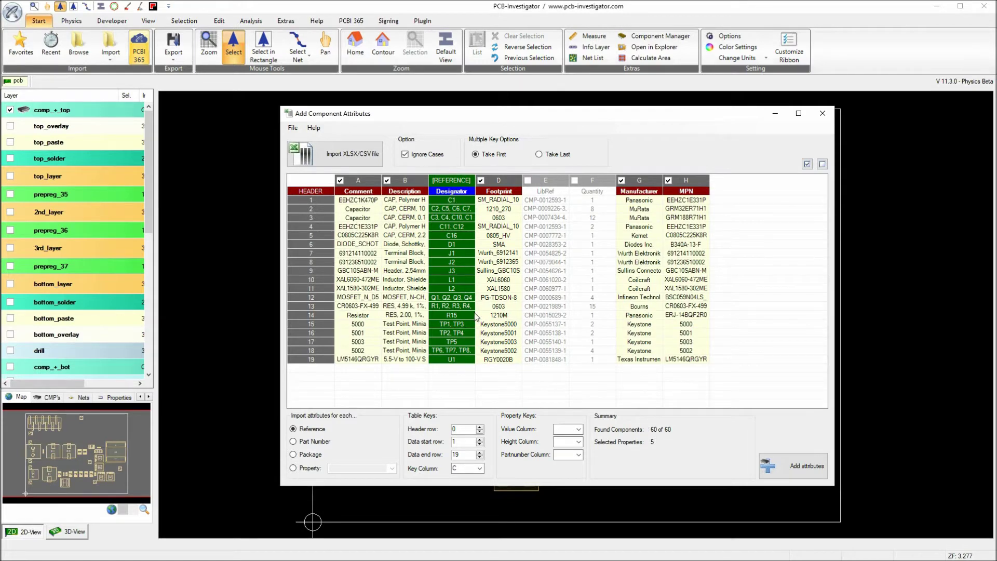
pyautogui.click(802, 467)
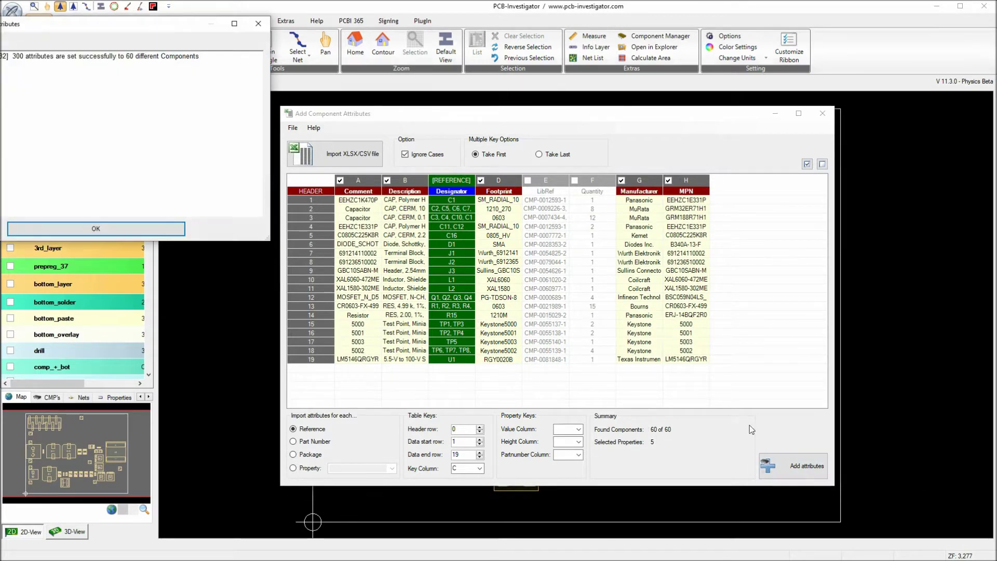
pyautogui.click(146, 229)
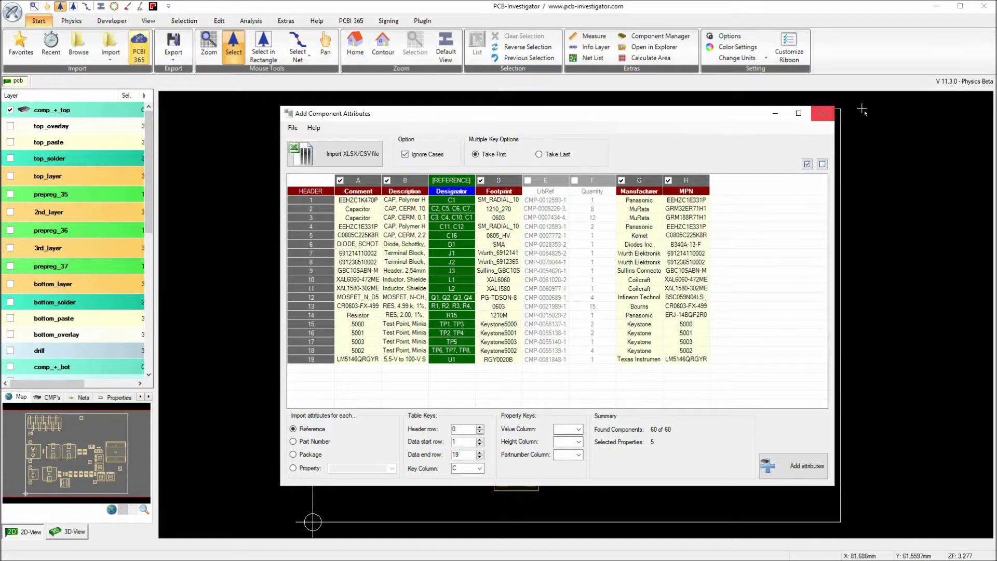
pyautogui.click(823, 113)
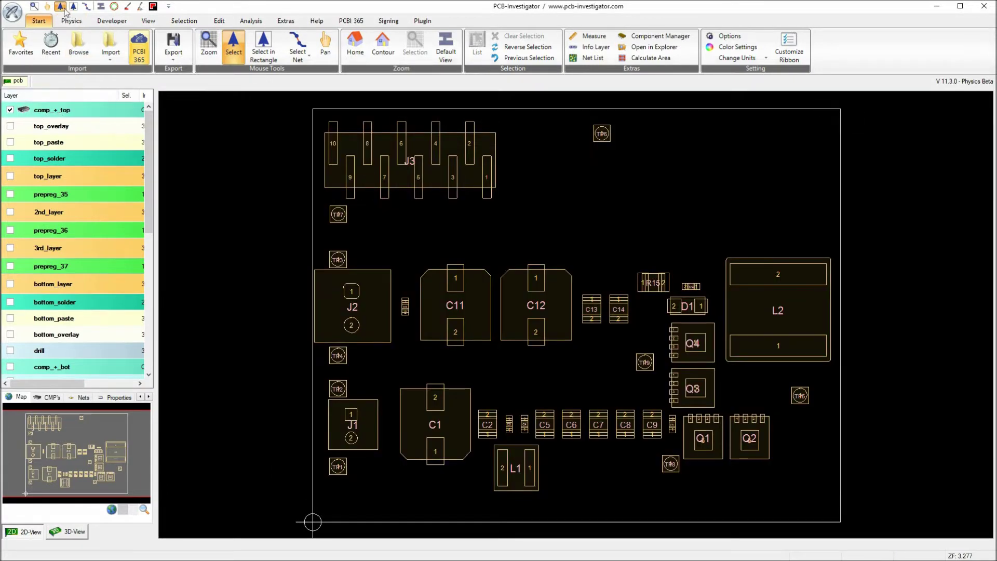
# - Check that C1's properties now list the imported Manufacturer, MPN, Height and Mount Type
pyautogui.click(438, 415)
pyautogui.rightClick(440, 413)
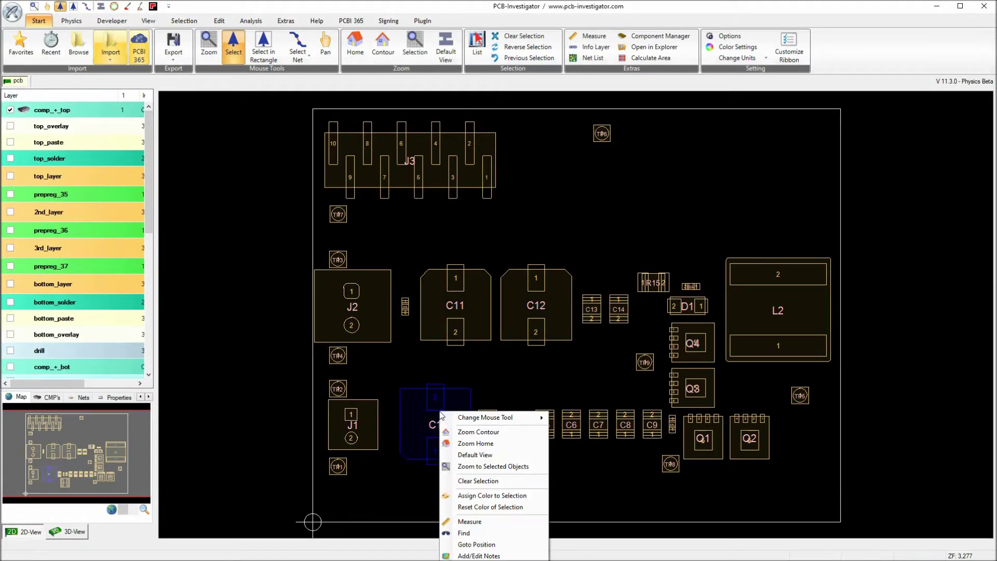
pyautogui.click(478, 558)
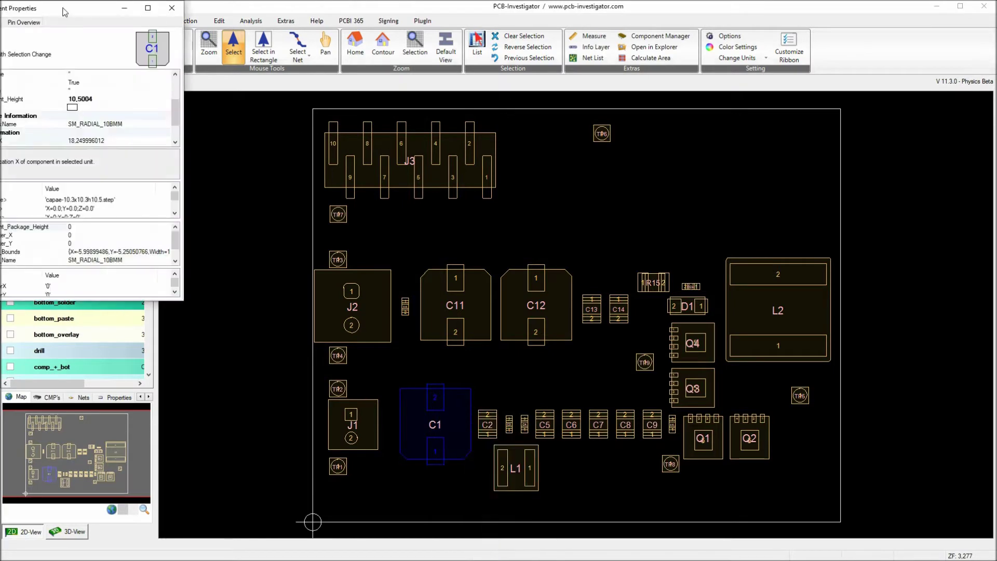
pyautogui.moveTo(63, 4); pyautogui.dragTo(342, 64)
pyautogui.moveTo(465, 364); pyautogui.dragTo(497, 534)
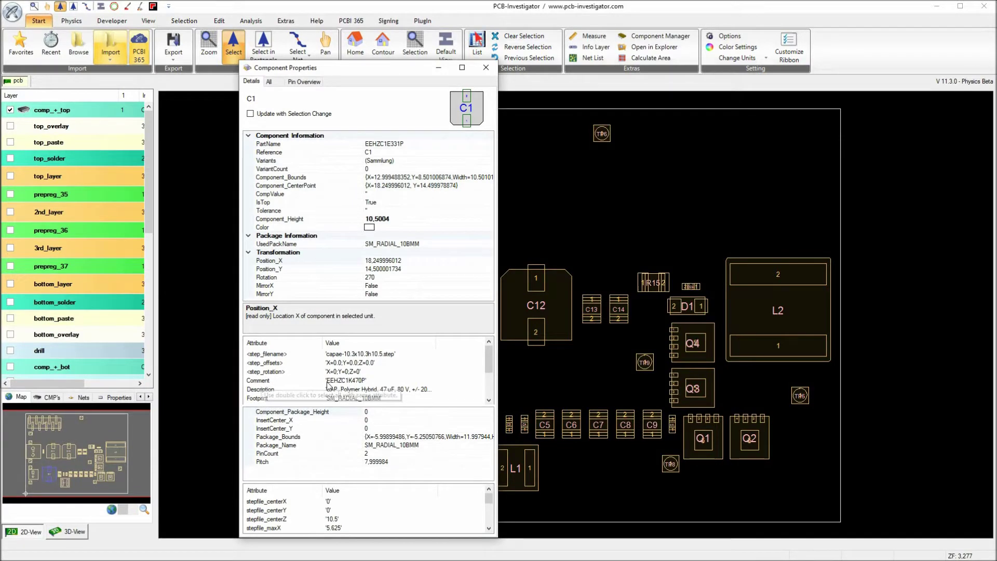
pyautogui.scroll(-2, 327, 385)
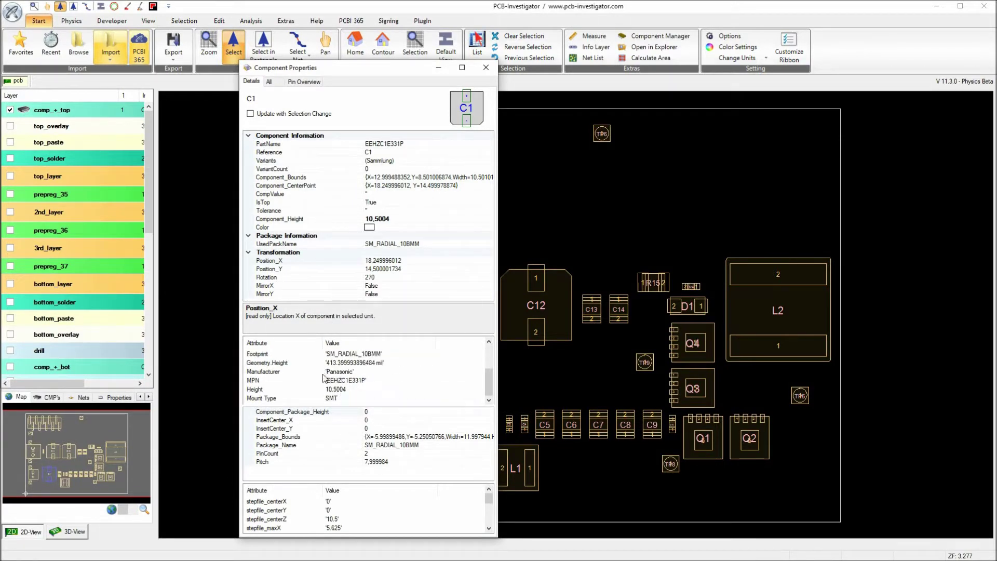
pyautogui.click(328, 380)
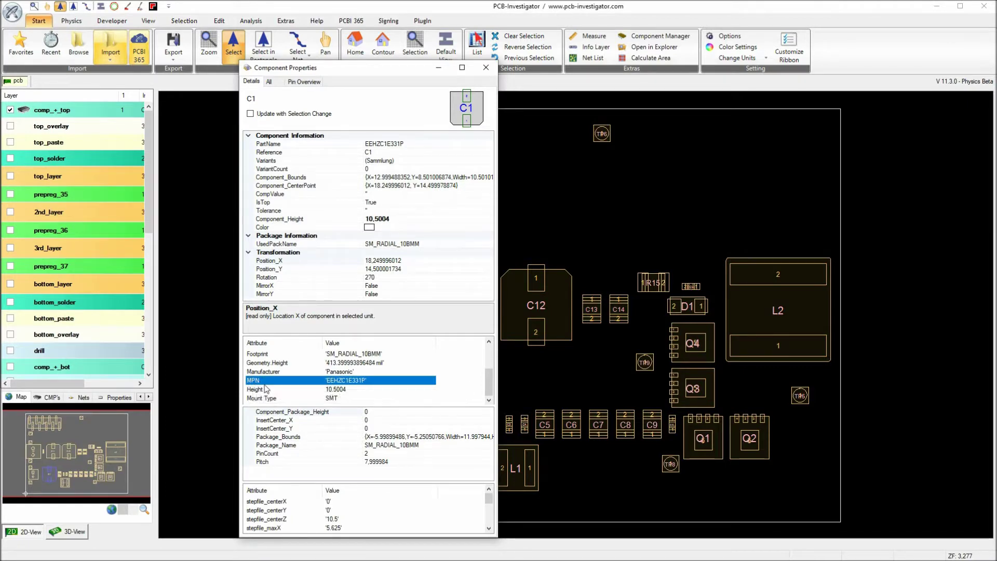
pyautogui.click(491, 71)
pyautogui.click(71, 20)
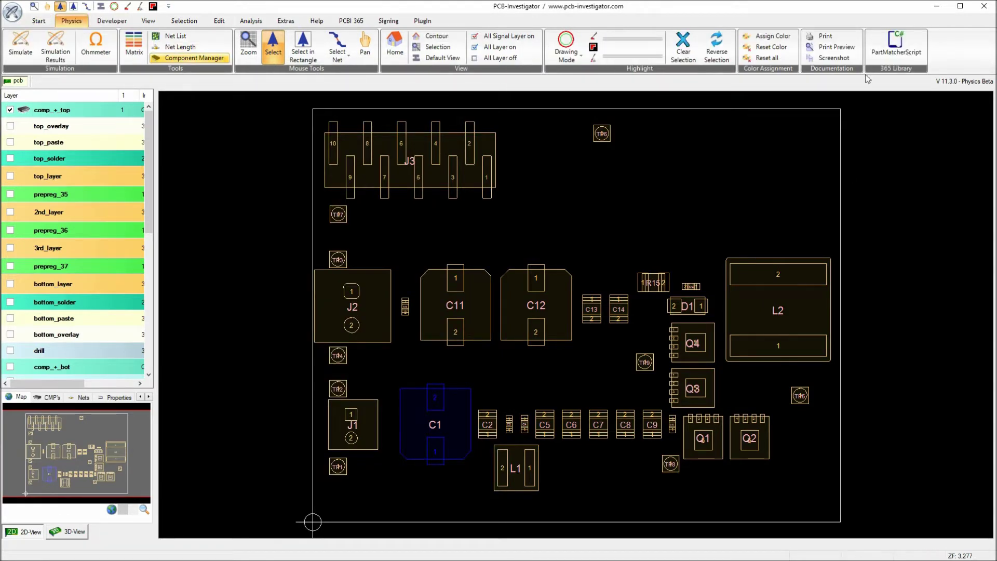
# - Run PartMatcherScript and dismiss the result reporting parts 5000–5003 as missing
pyautogui.click(895, 49)
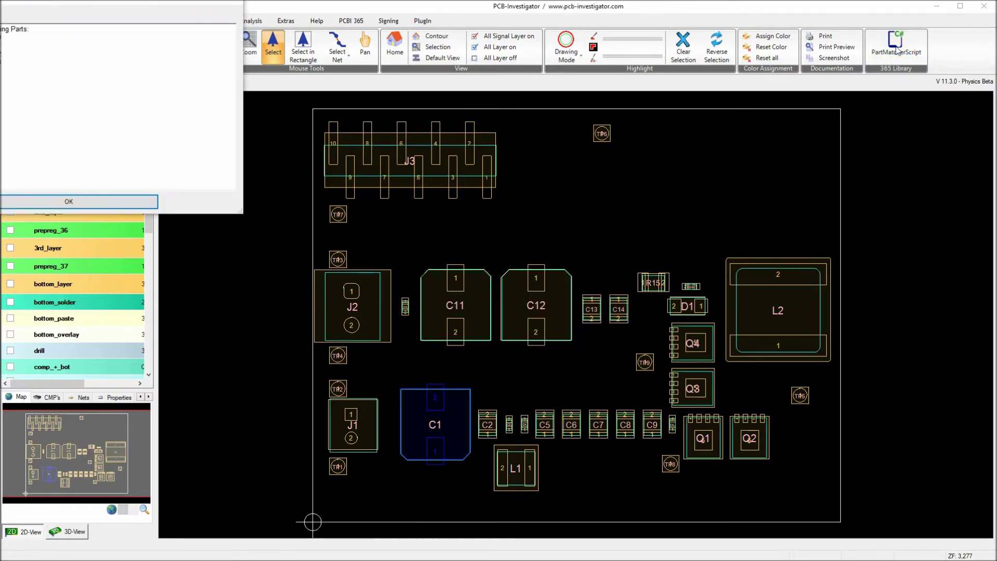
pyautogui.moveTo(13, 4); pyautogui.dragTo(365, 228)
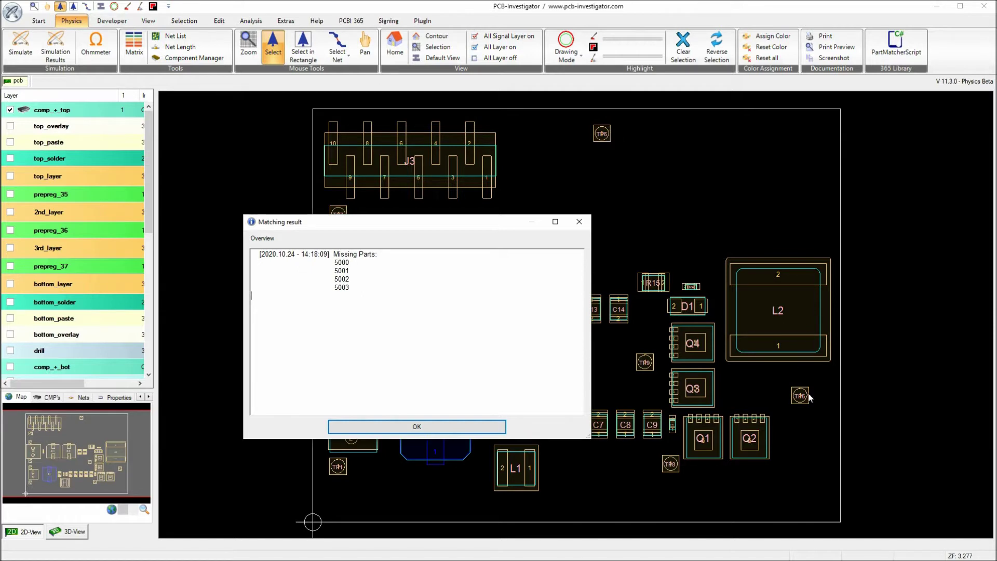
pyautogui.click(428, 427)
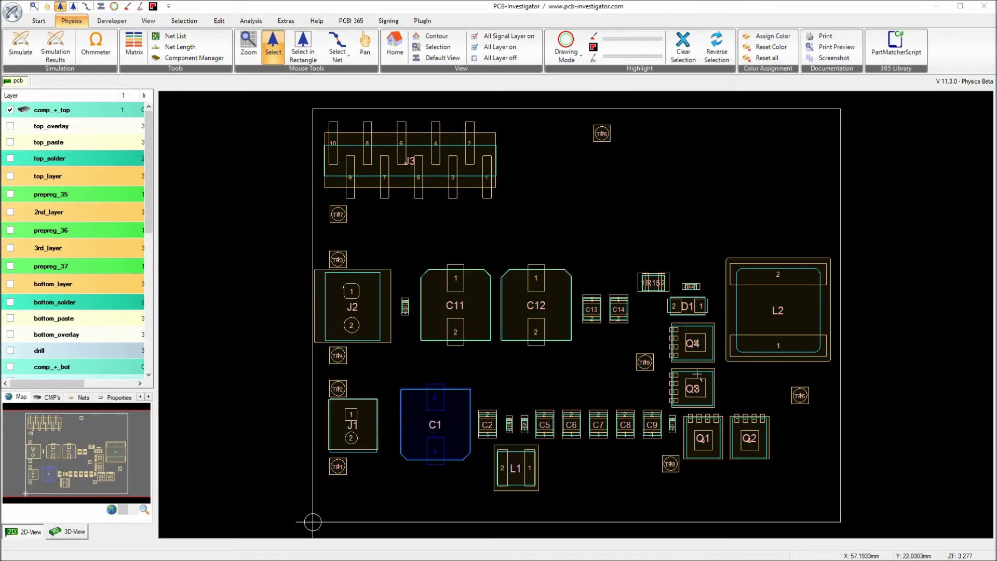
pyautogui.scroll(3, 787, 335)
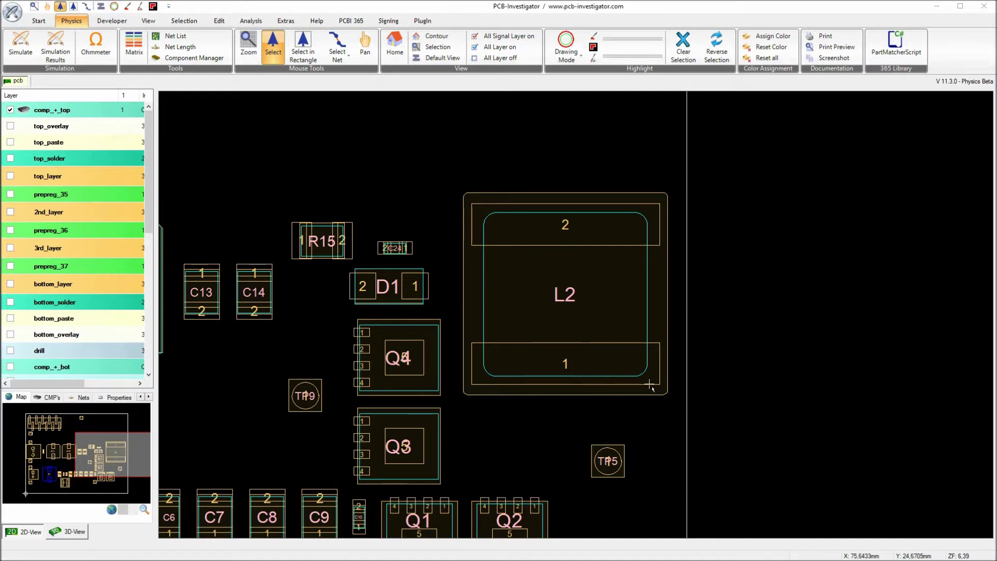
pyautogui.moveTo(650, 382)
pyautogui.scroll(-3, 554, 393)
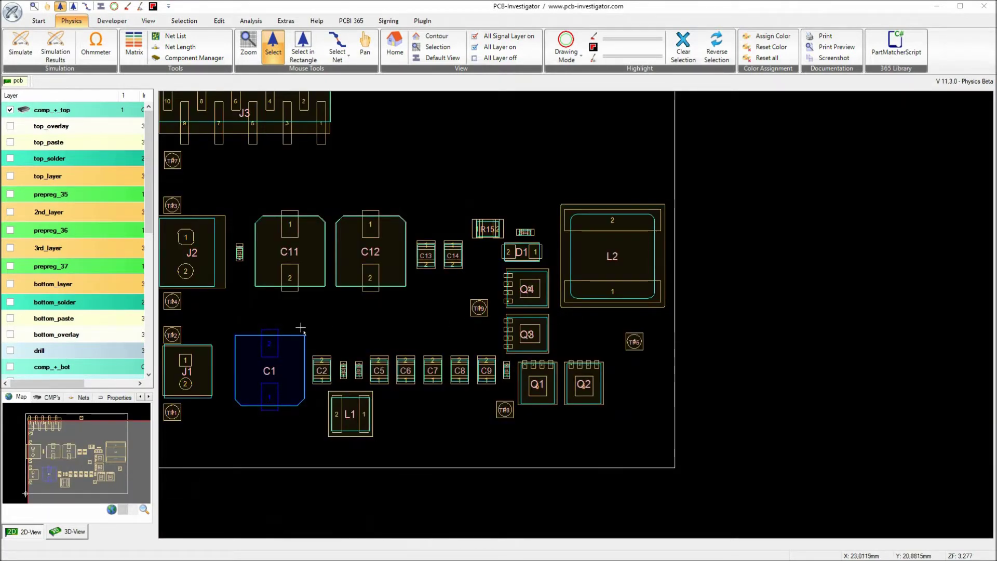
pyautogui.scroll(6, 355, 411)
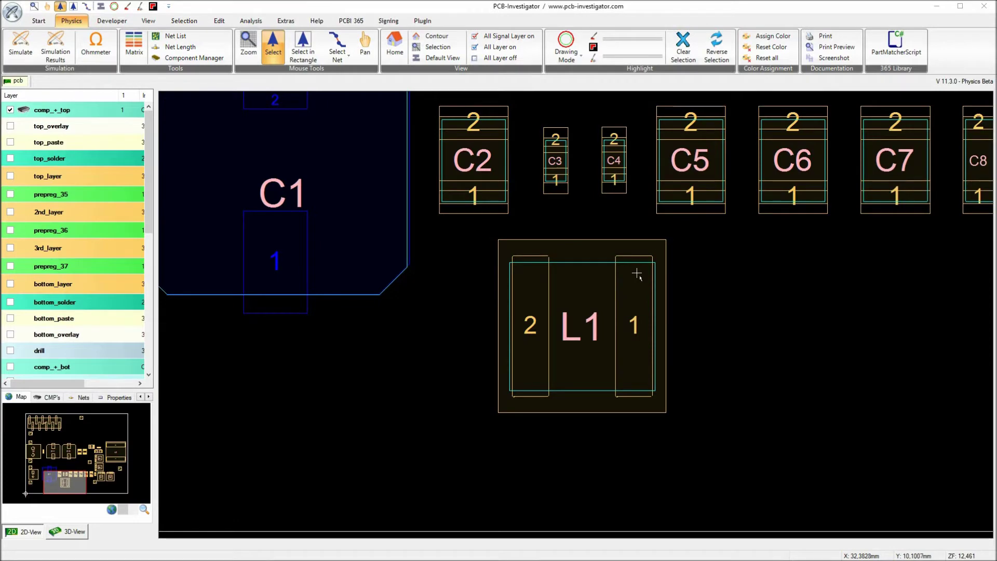
pyautogui.moveTo(637, 272)
pyautogui.scroll(-3, 574, 318)
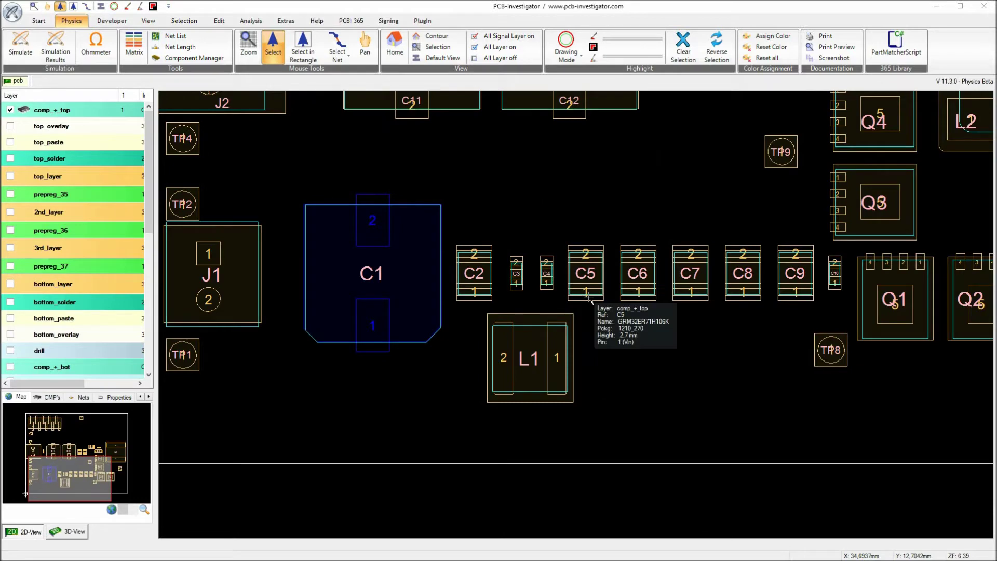
pyautogui.scroll(-3, 588, 298)
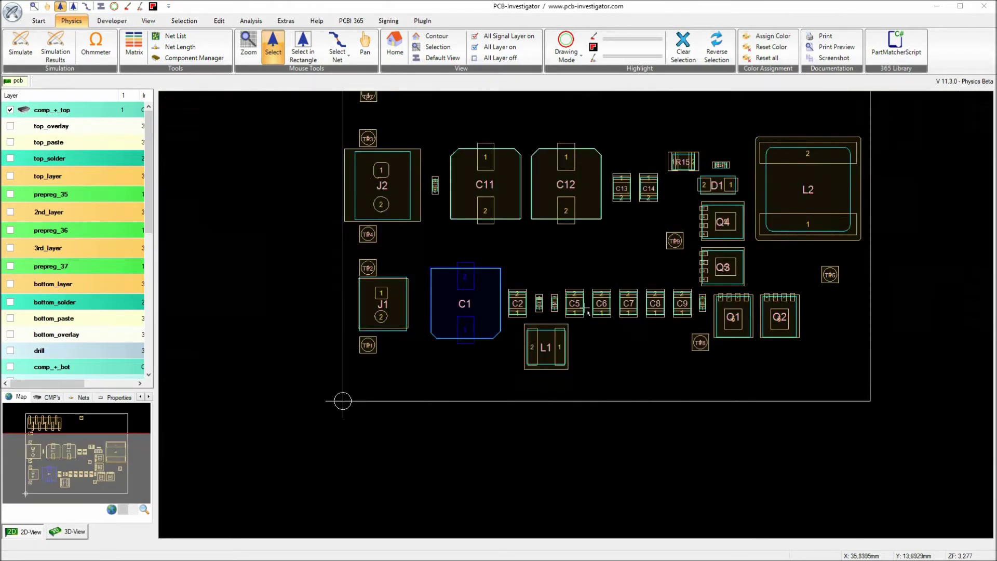
pyautogui.scroll(3, 751, 230)
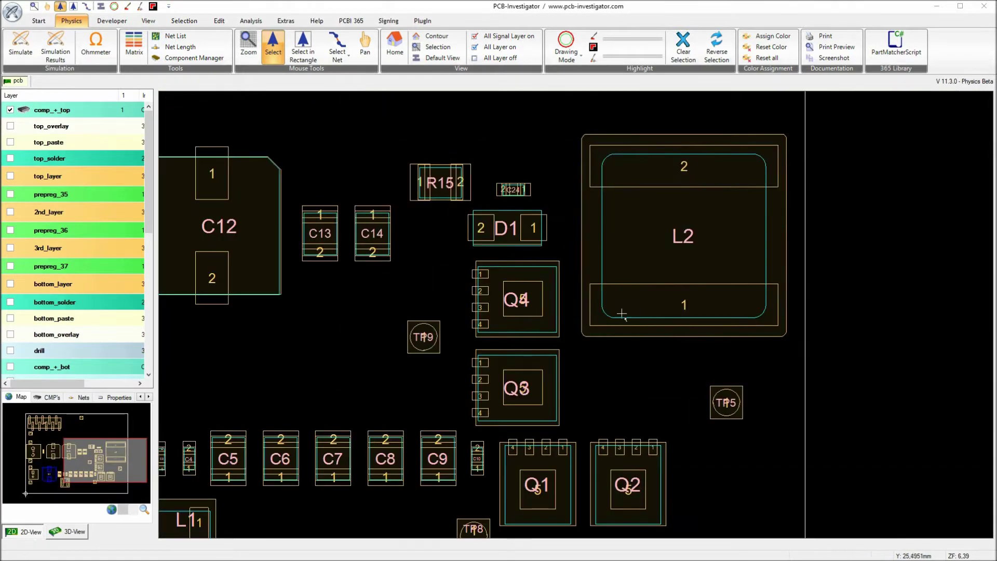
pyautogui.scroll(2, 575, 318)
pyautogui.scroll(-2, 572, 317)
pyautogui.moveTo(563, 299)
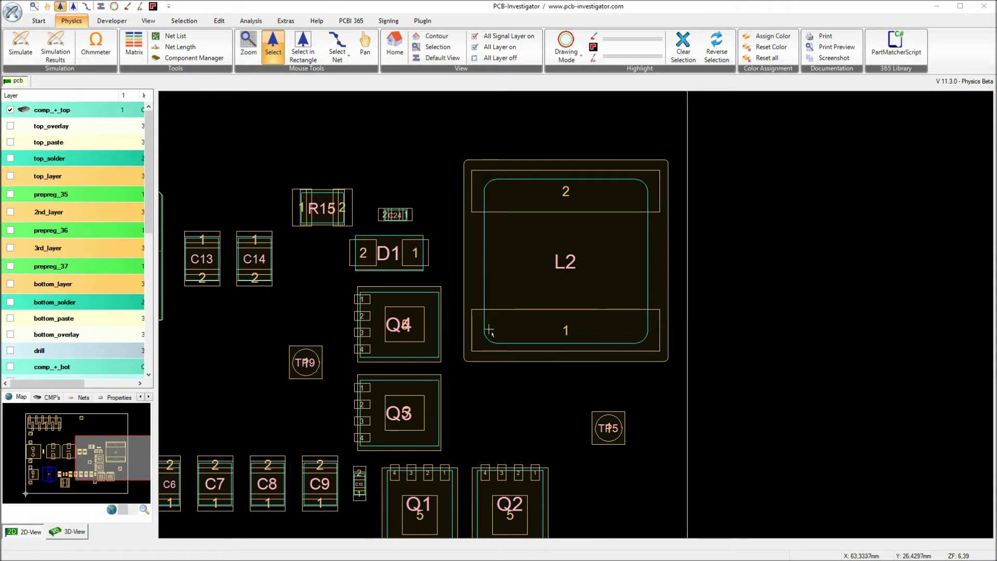
pyautogui.moveTo(653, 339)
pyautogui.moveTo(473, 332)
pyautogui.scroll(-1, 461, 364)
pyautogui.moveTo(575, 315); pyautogui.dragTo(537, 318, button='right')
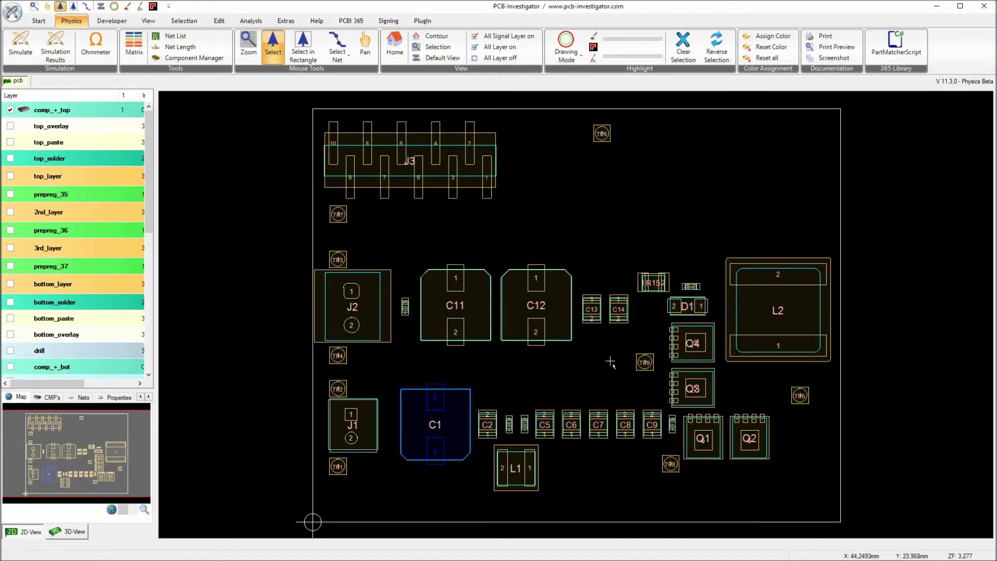
# - Clear the selection and open the Transient Simulation setup's Operation states page
pyautogui.click(581, 374)
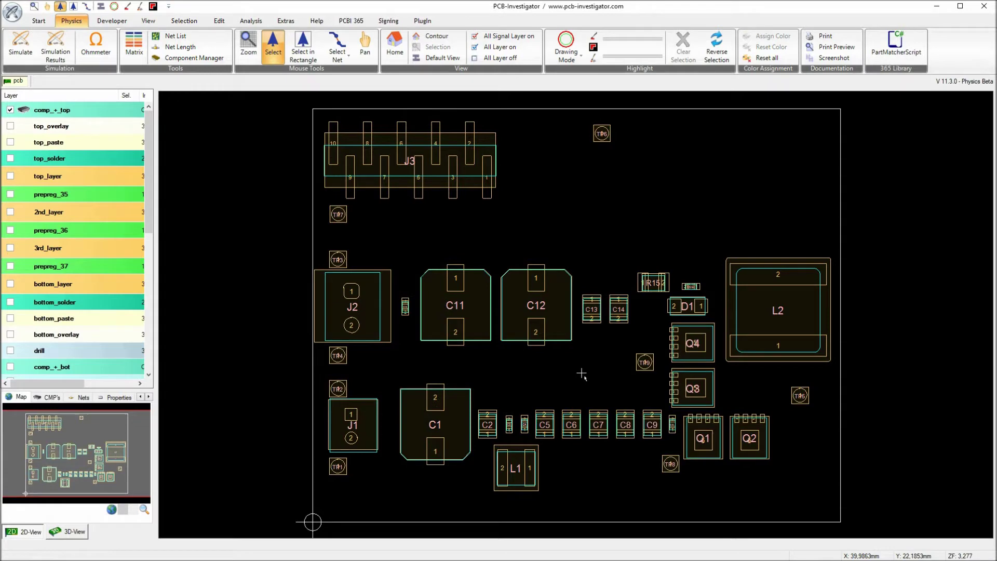
pyautogui.click(26, 52)
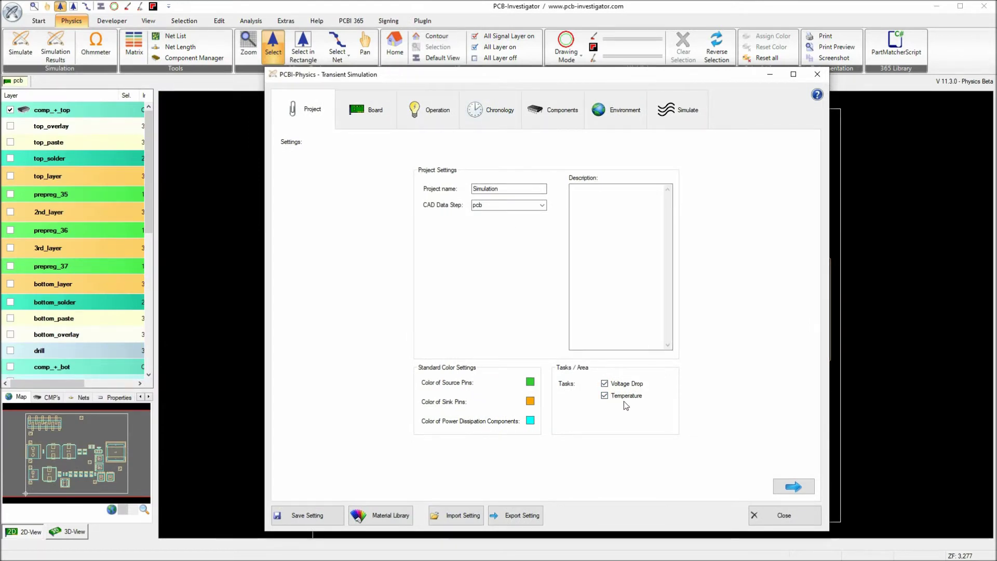
pyautogui.click(382, 124)
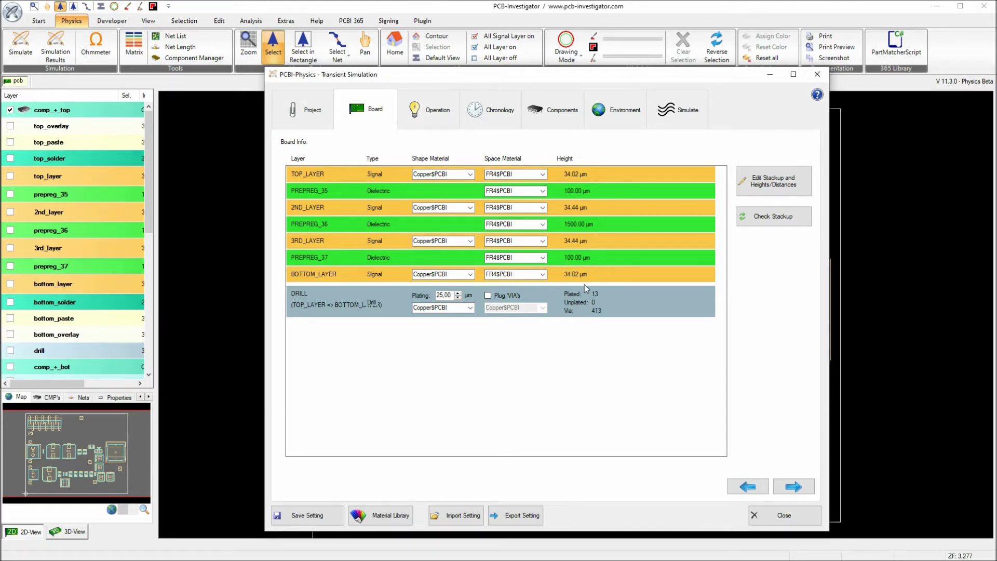
pyautogui.click(435, 124)
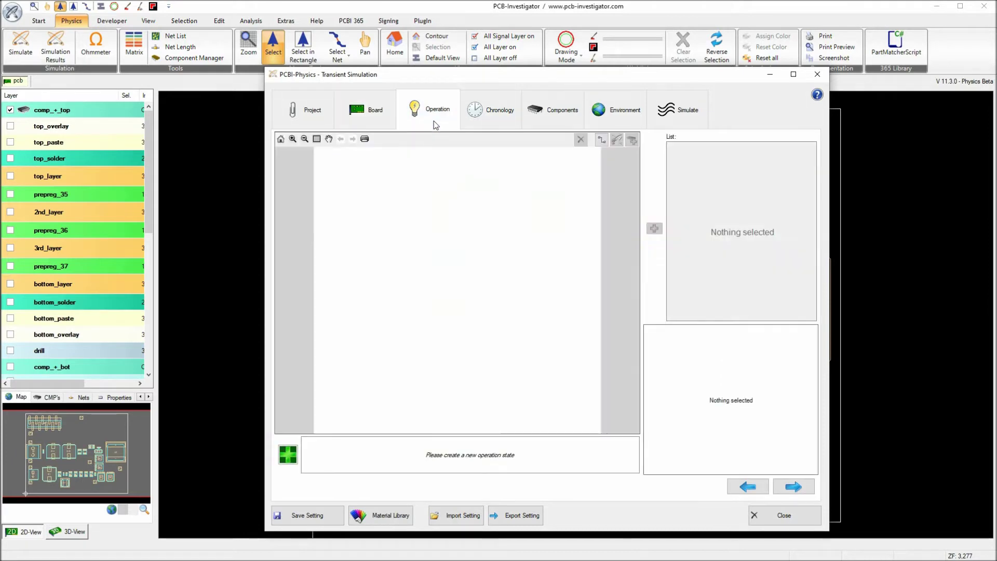
# - Create a new operation state named MaxCurrentPath
pyautogui.click(285, 456)
pyautogui.write('MaxCurrentM')
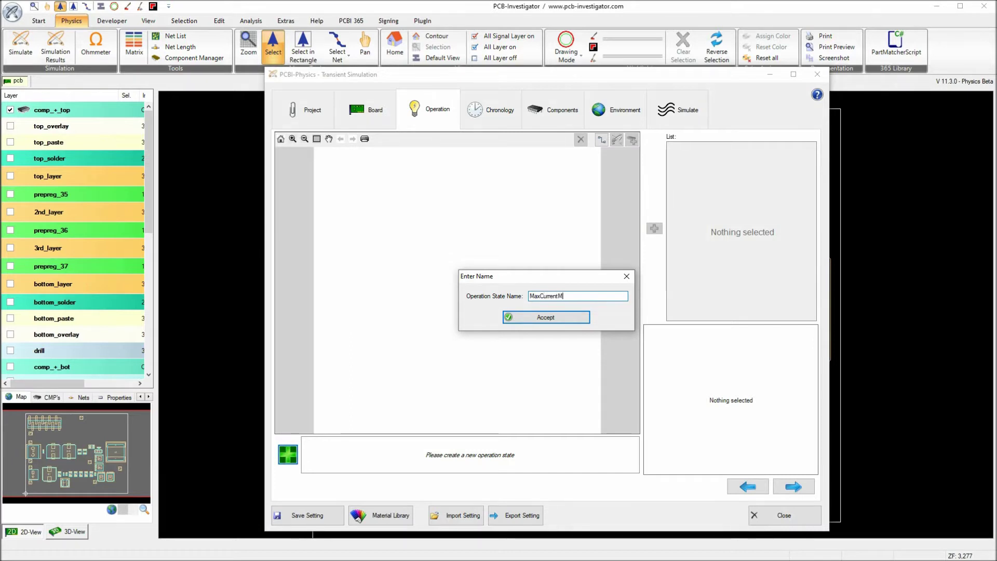
pyautogui.press('BackSpace')
pyautogui.write('Path')
pyautogui.press('Return')
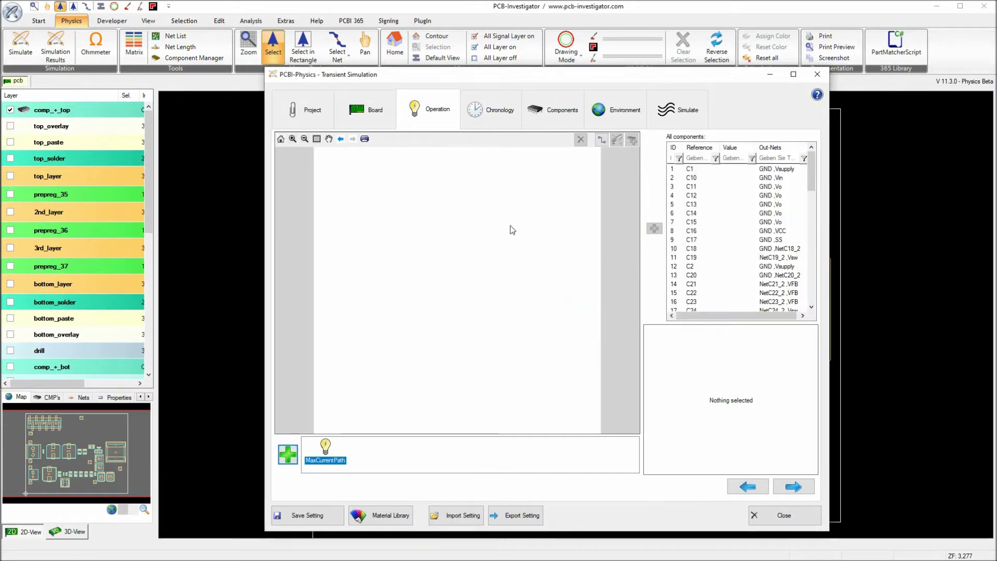
# - In Find Current Path, set J1 as start component and J2 as destination
pyautogui.click(601, 140)
pyautogui.moveTo(319, 38); pyautogui.dragTo(811, 121)
pyautogui.moveTo(714, 81); pyautogui.dragTo(0, 94)
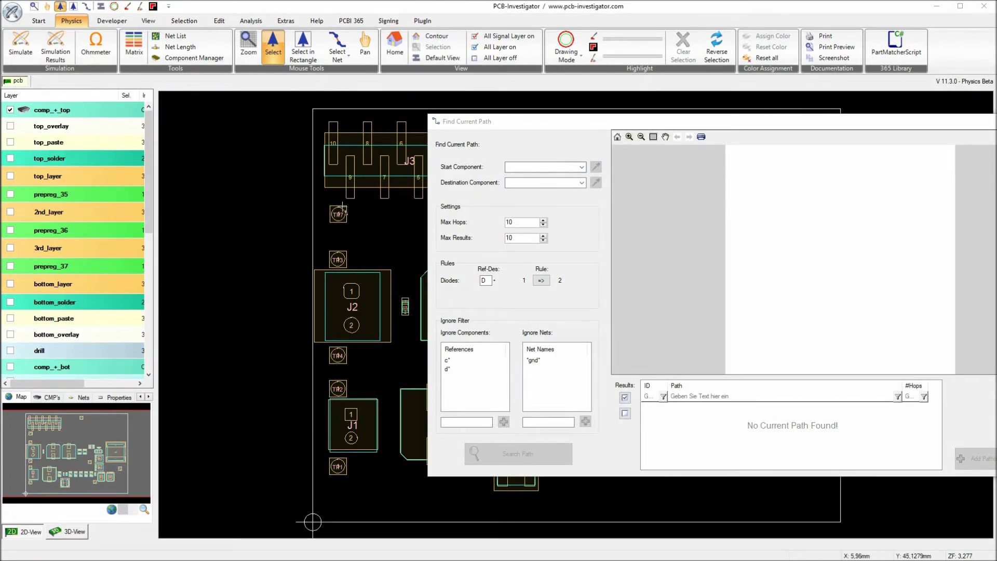
pyautogui.click(95, 45)
pyautogui.click(353, 424)
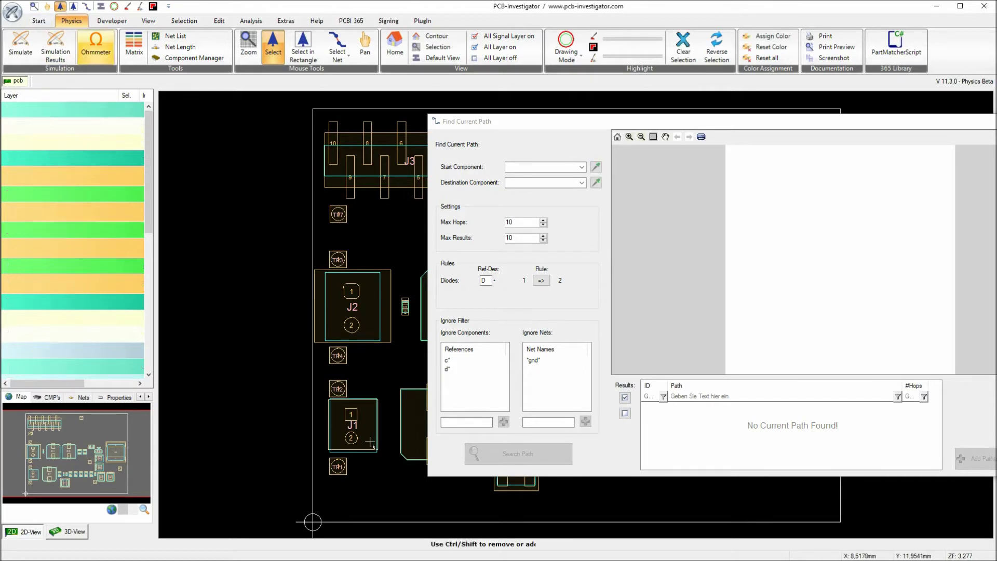
pyautogui.click(596, 167)
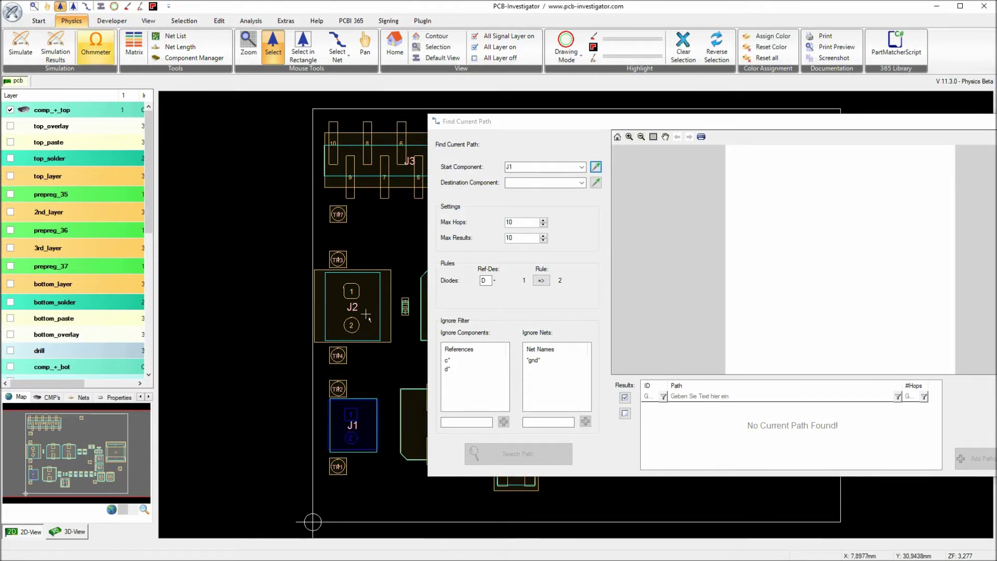
pyautogui.click(596, 183)
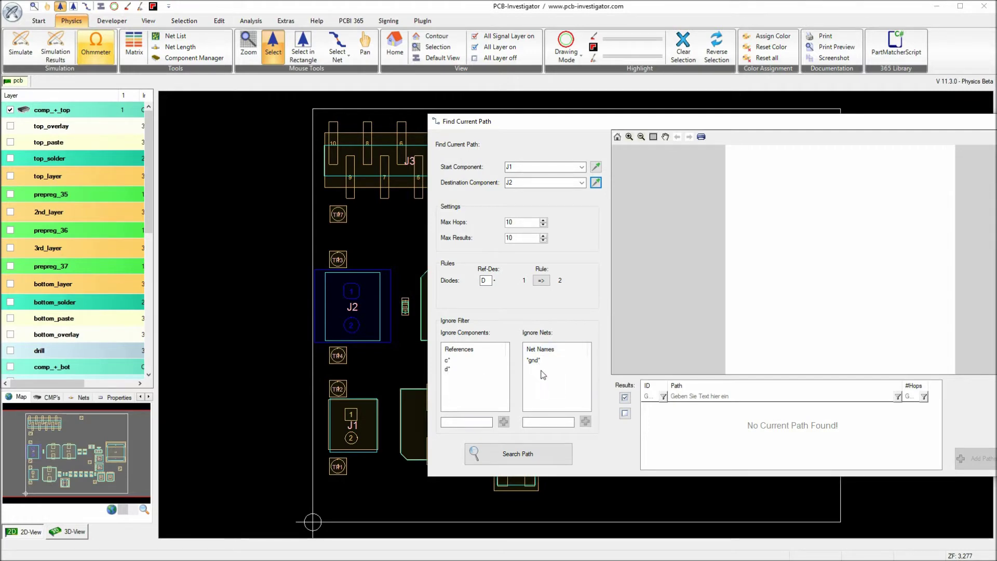
# - Search paths and add both results, through Q1 and Q2, to the operation state
pyautogui.click(497, 455)
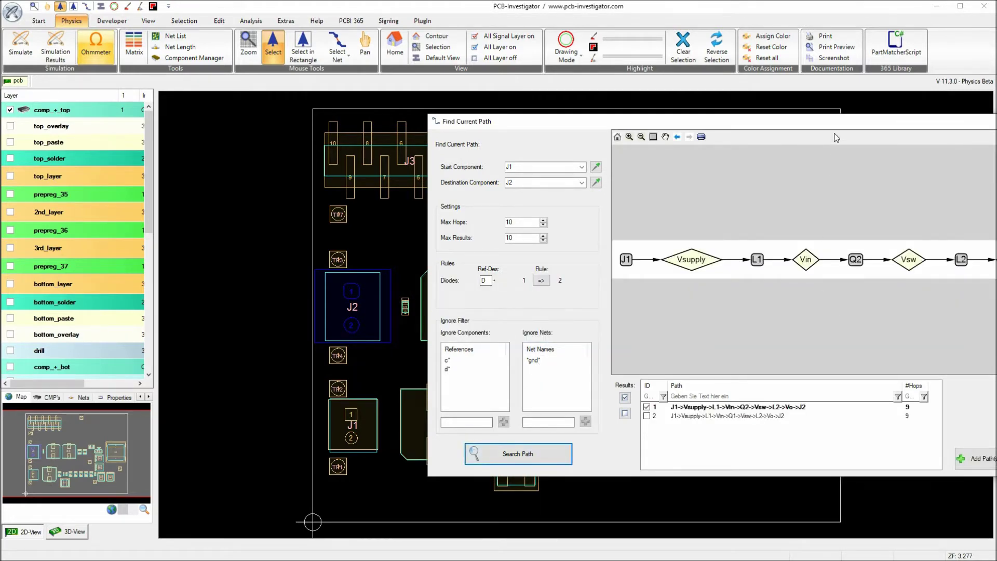
pyautogui.moveTo(841, 127); pyautogui.dragTo(536, 157)
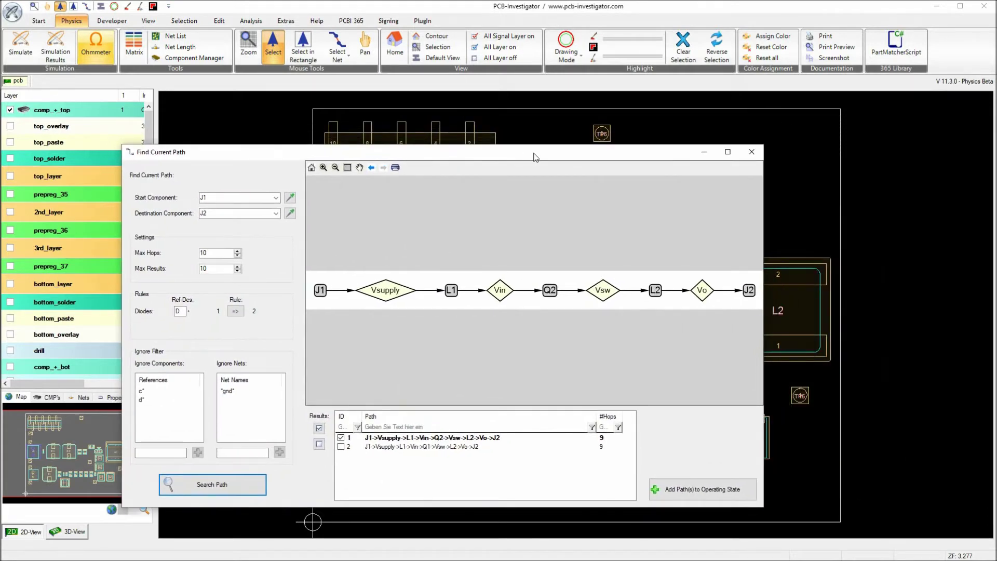
pyautogui.click(340, 447)
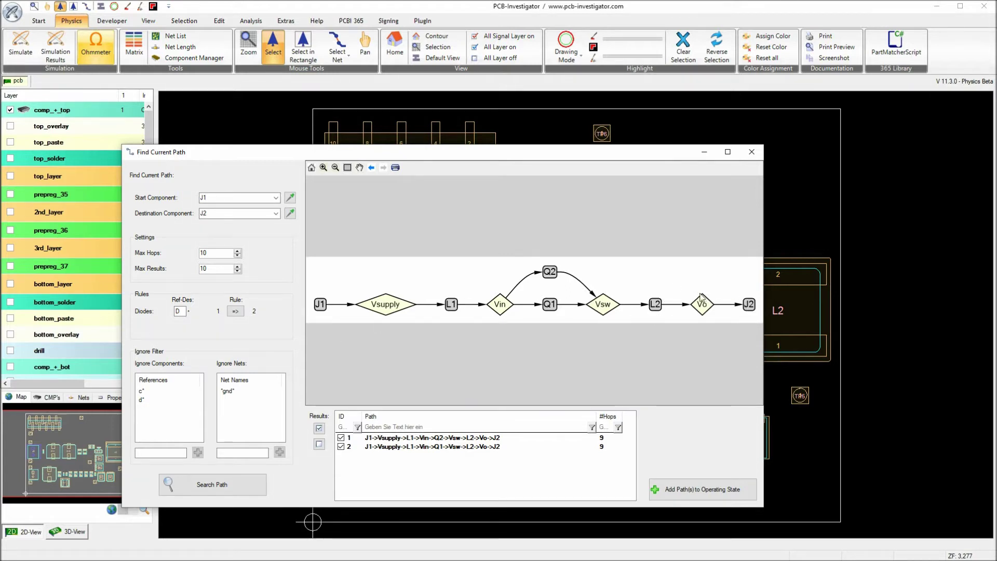
pyautogui.moveTo(523, 154); pyautogui.dragTo(531, 136)
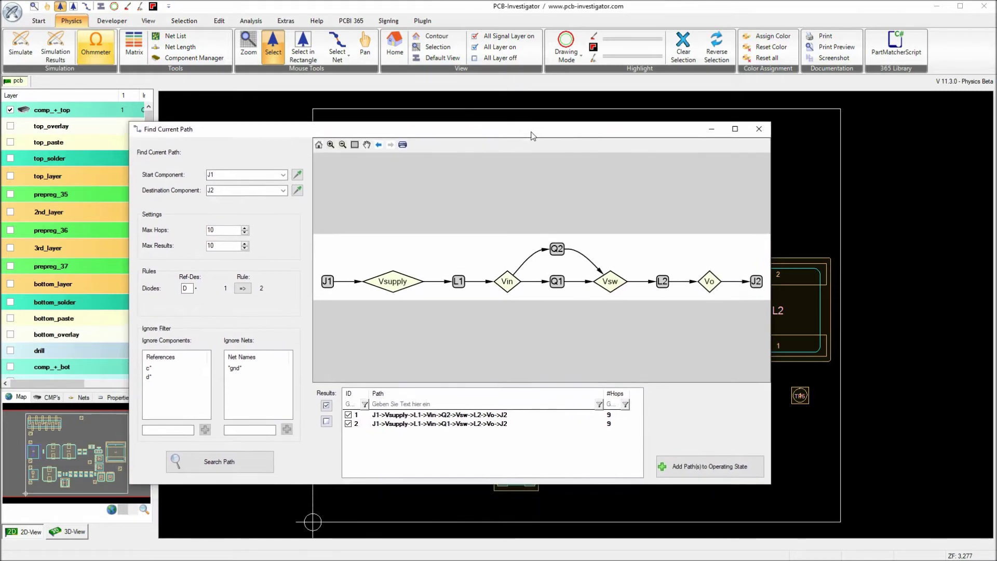
pyautogui.click(722, 467)
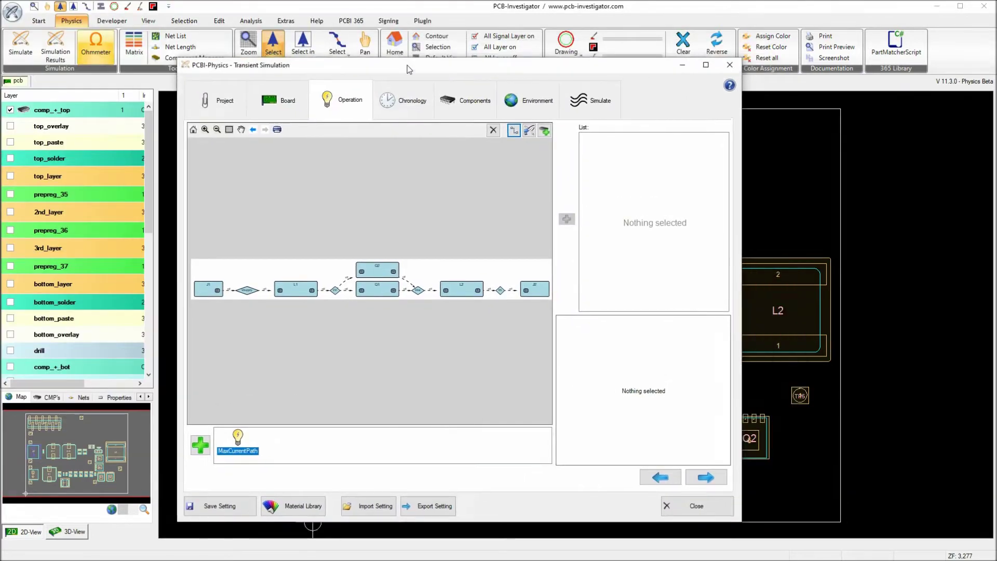
pyautogui.moveTo(409, 69); pyautogui.dragTo(297, 52)
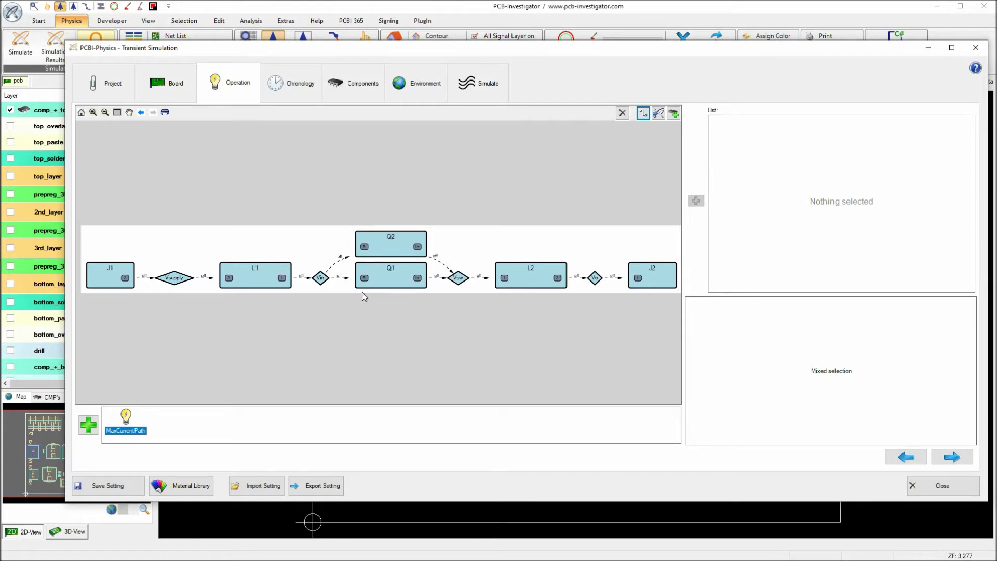
# - Bridge L1's pin 1 to pin 2 with a fixed 14 mΩ resistance
pyautogui.click(251, 277)
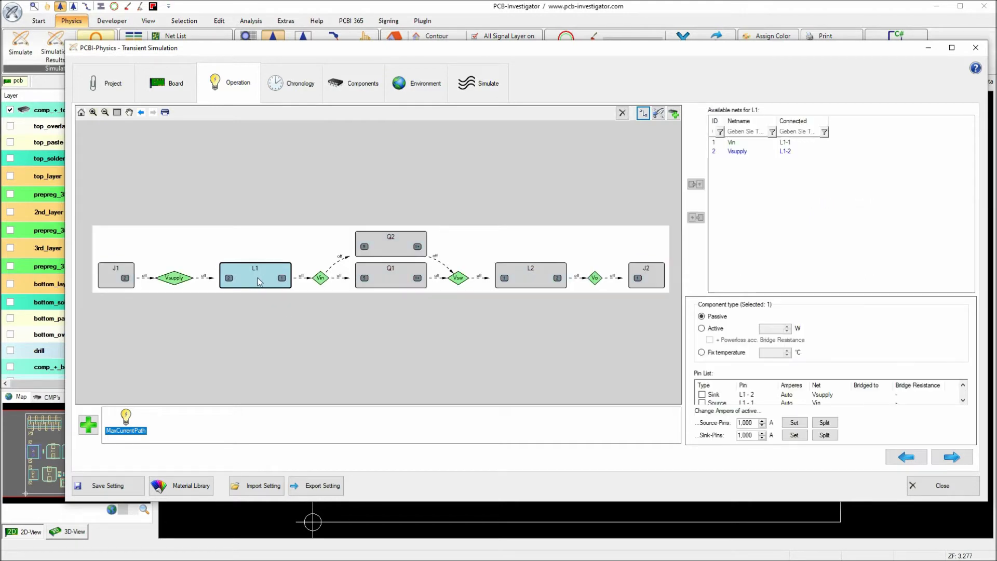
pyautogui.moveTo(982, 523); pyautogui.dragTo(980, 559)
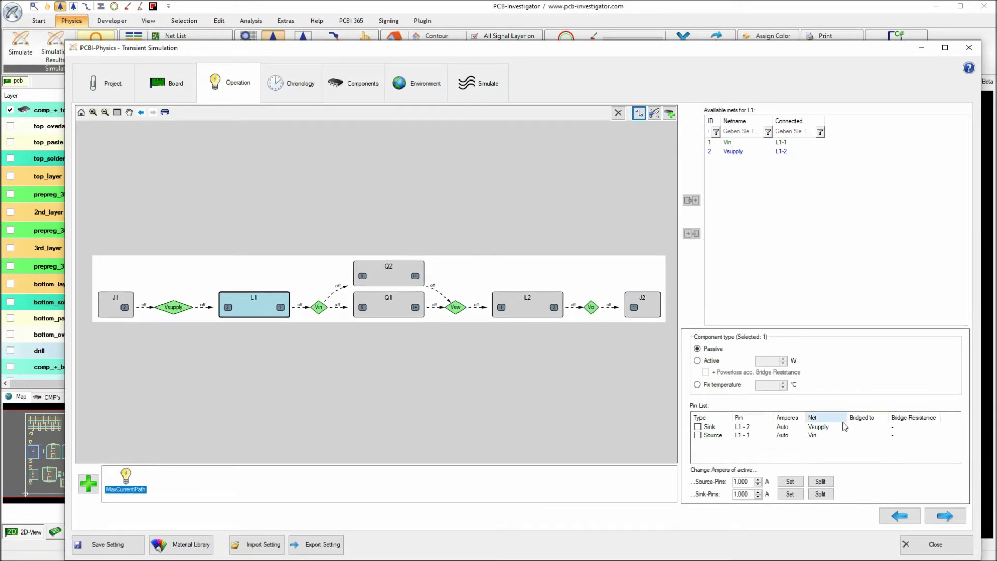
pyautogui.scroll(3, 255, 310)
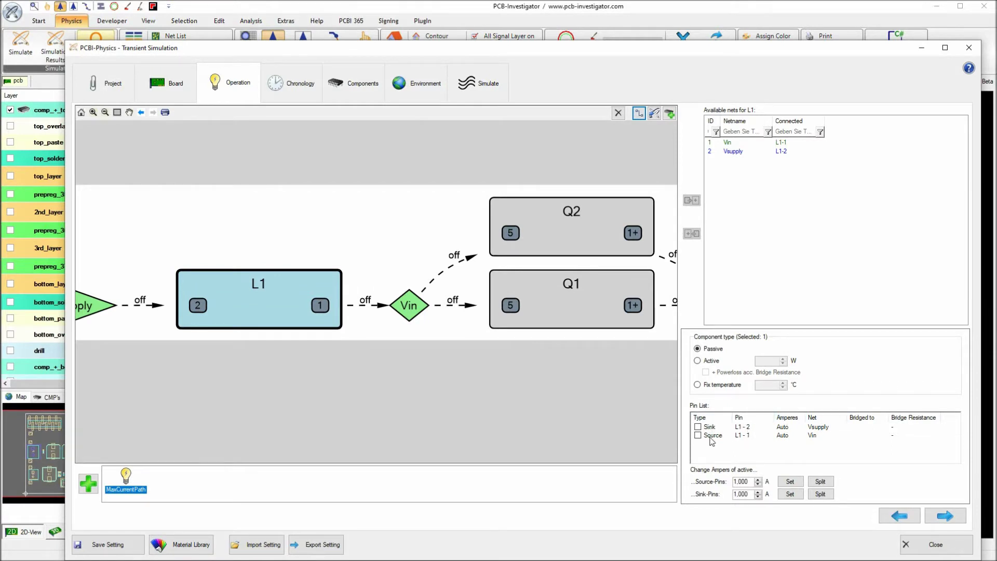
pyautogui.click(879, 434)
pyautogui.click(876, 447)
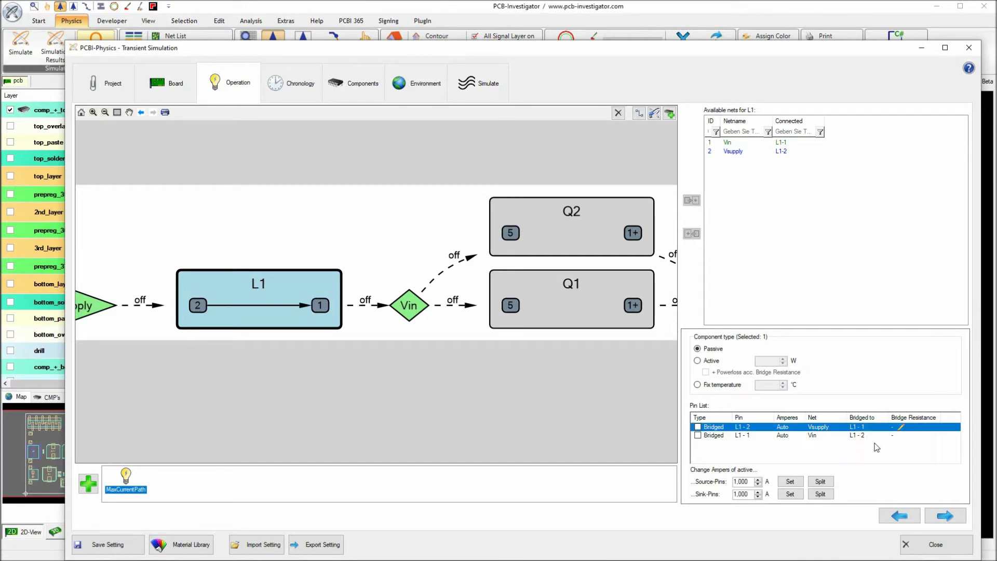
pyautogui.click(902, 428)
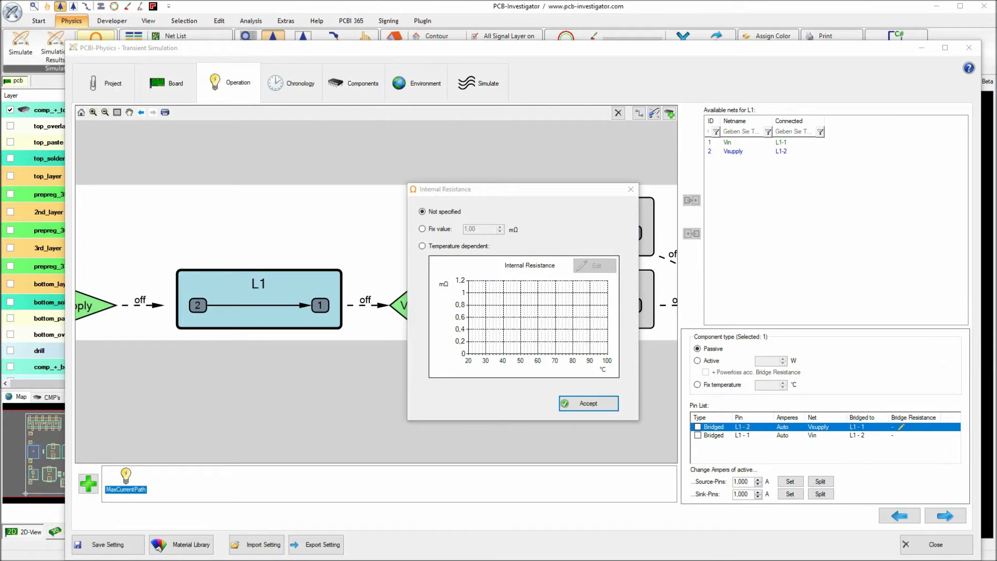
pyautogui.click(444, 229)
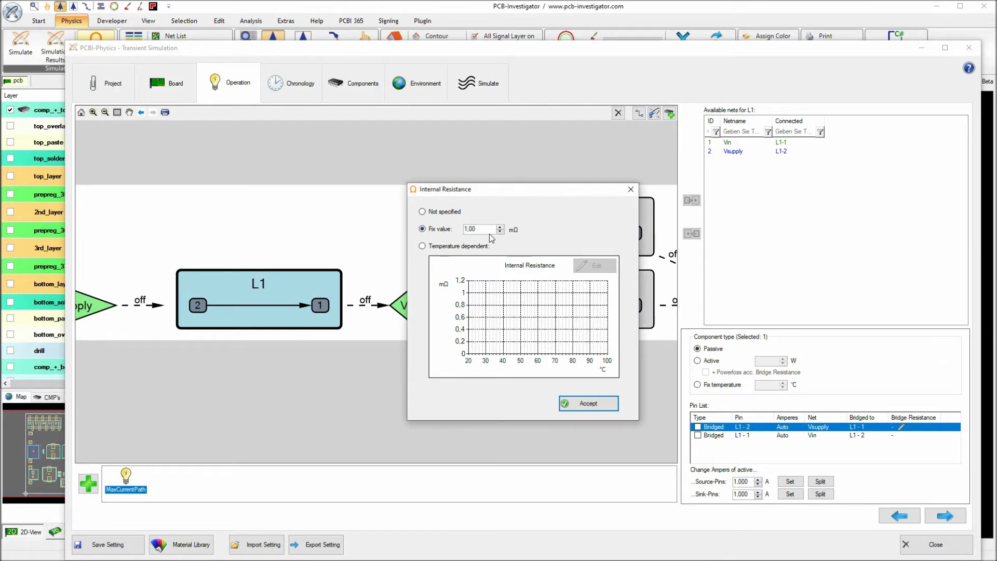
pyautogui.write('14')
pyautogui.click(601, 405)
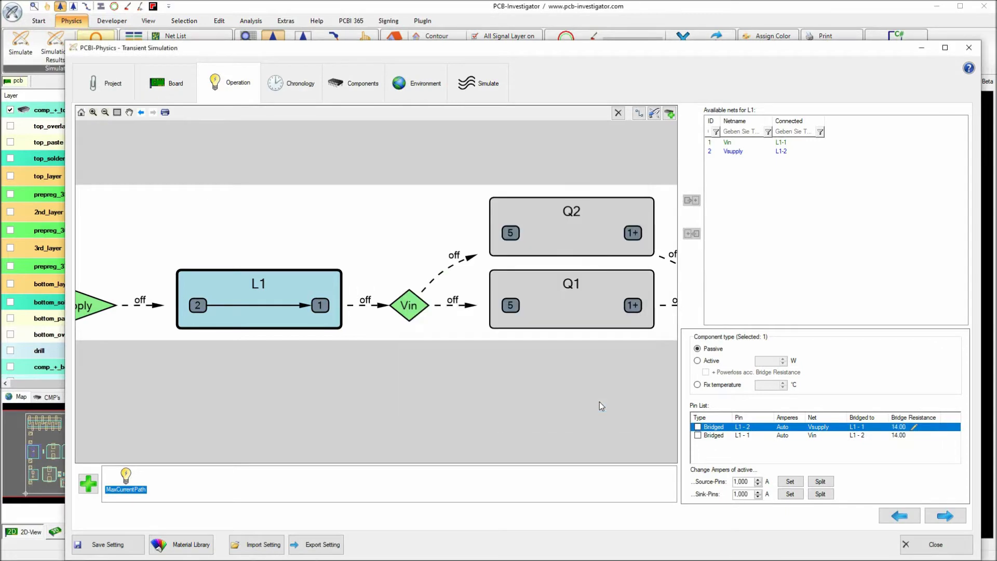
pyautogui.click(591, 307)
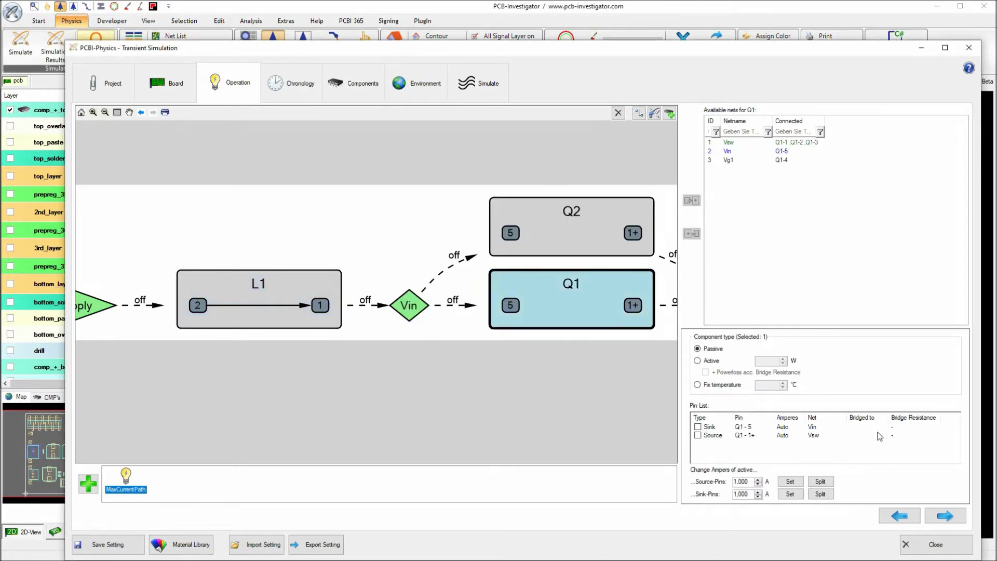
# - Bridge Q1's pin 5 to pin 1+ with a fixed 5,90 mΩ resistance
pyautogui.click(879, 427)
pyautogui.click(875, 444)
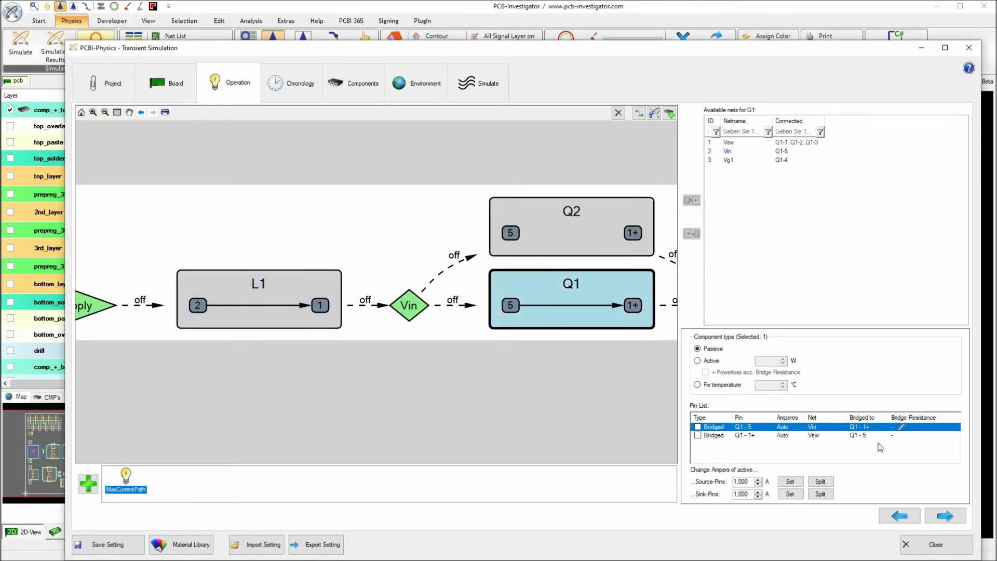
pyautogui.click(901, 427)
pyautogui.click(442, 229)
pyautogui.moveTo(483, 229); pyautogui.dragTo(430, 233)
pyautogui.write('5,90')
pyautogui.click(592, 404)
# - Bridge Q2's pin 5 to pin 1+ with a fixed 5,9 mΩ resistance
pyautogui.click(571, 234)
pyautogui.click(866, 426)
pyautogui.click(885, 426)
pyautogui.click(864, 438)
pyautogui.click(908, 425)
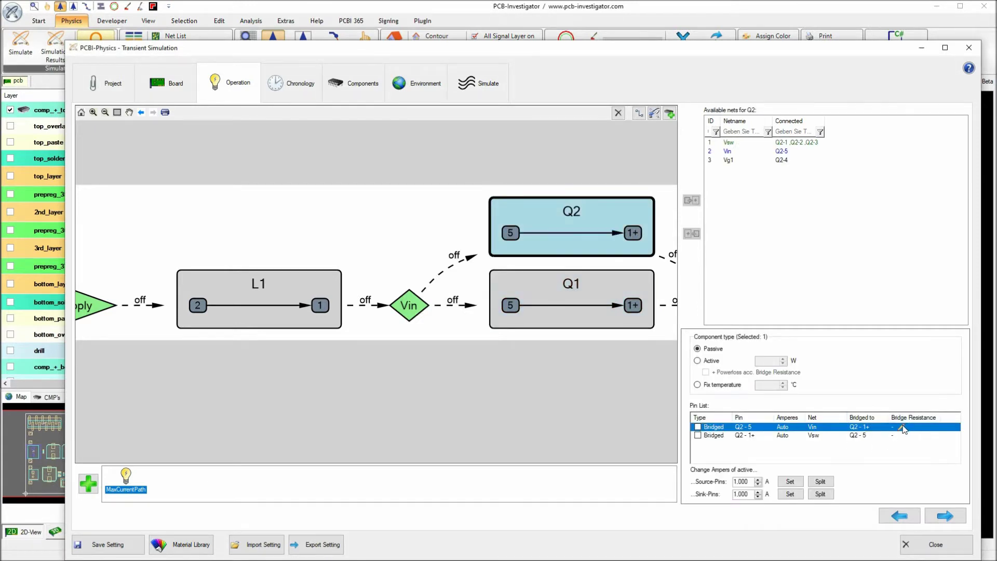
pyautogui.click(461, 232)
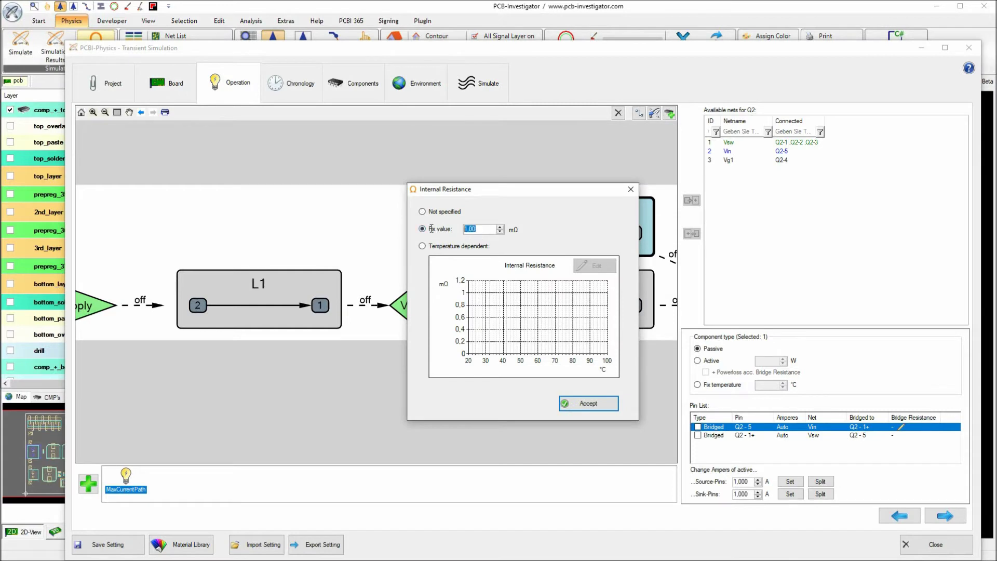
pyautogui.write('5,9')
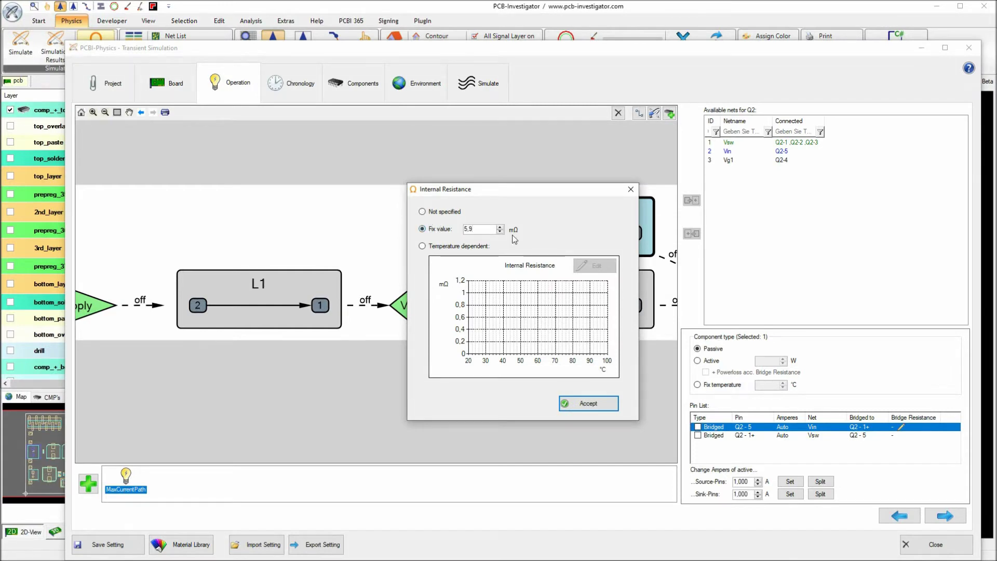
pyautogui.click(591, 404)
# - Bridge L2's pin 1 to pin 2 with a fixed 0.50 mΩ resistance, then deselect L2
pyautogui.moveTo(600, 341); pyautogui.dragTo(323, 330)
pyautogui.moveTo(580, 307); pyautogui.dragTo(497, 304)
pyautogui.scroll(2, 484, 291)
pyautogui.click(485, 291)
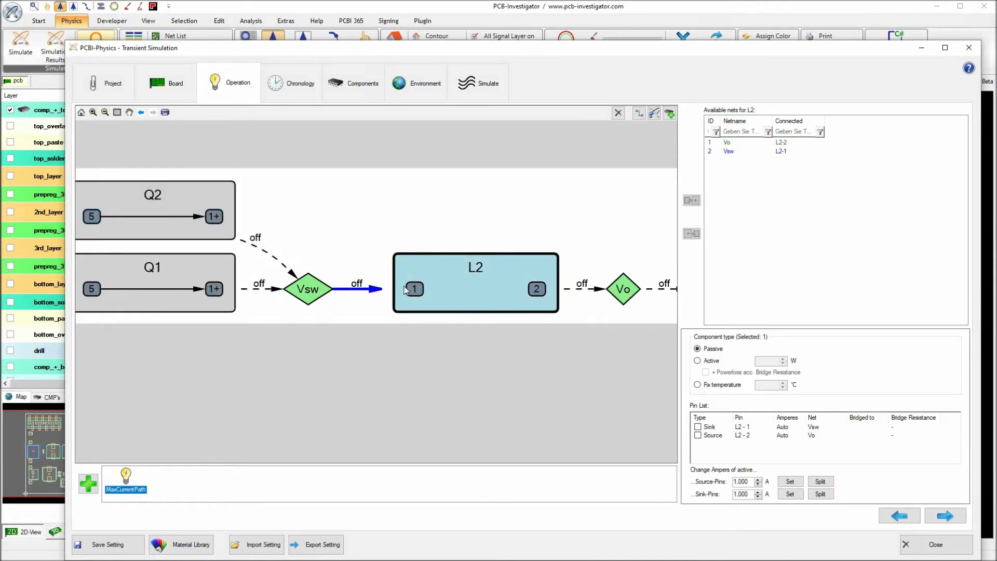
pyautogui.click(865, 426)
pyautogui.click(886, 426)
pyautogui.click(876, 446)
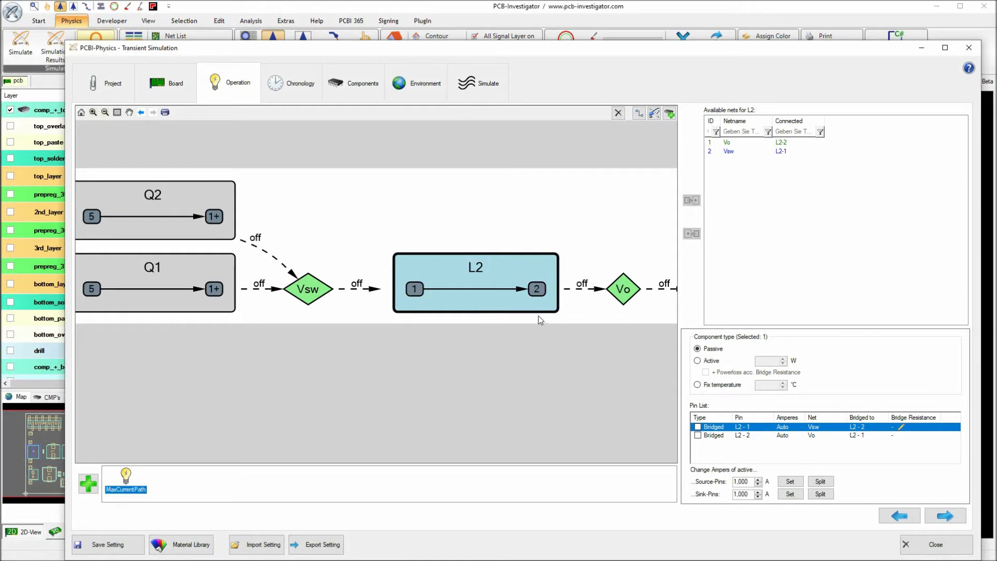
pyautogui.click(901, 426)
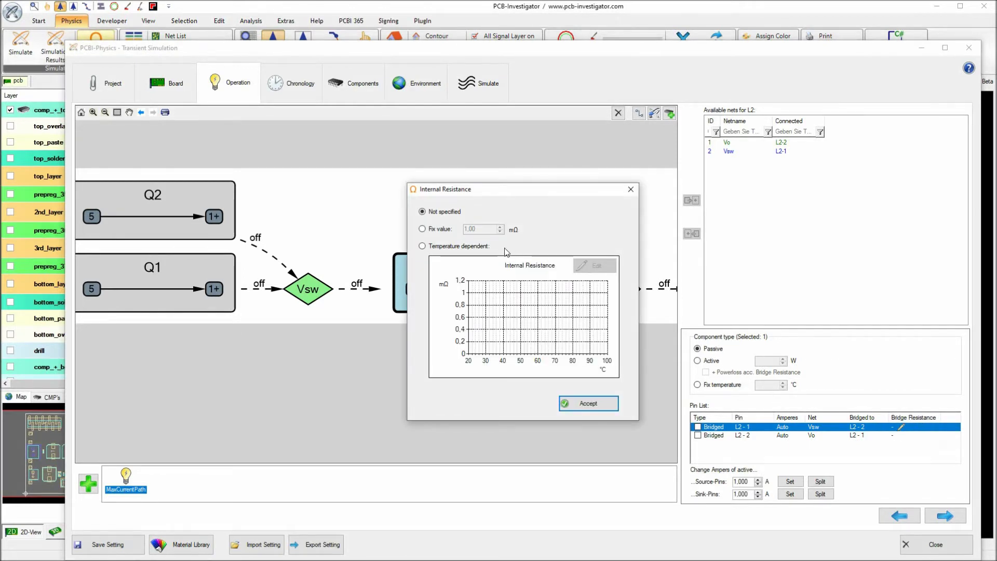
pyautogui.click(483, 228)
pyautogui.click(576, 403)
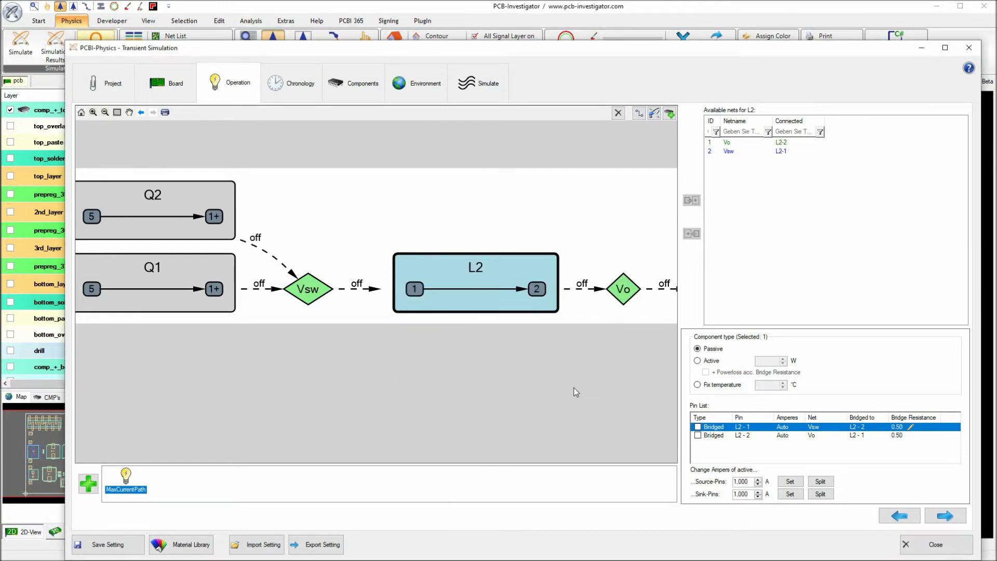
pyautogui.scroll(-2, 526, 311)
pyautogui.moveTo(525, 311); pyautogui.dragTo(578, 326, button='middle')
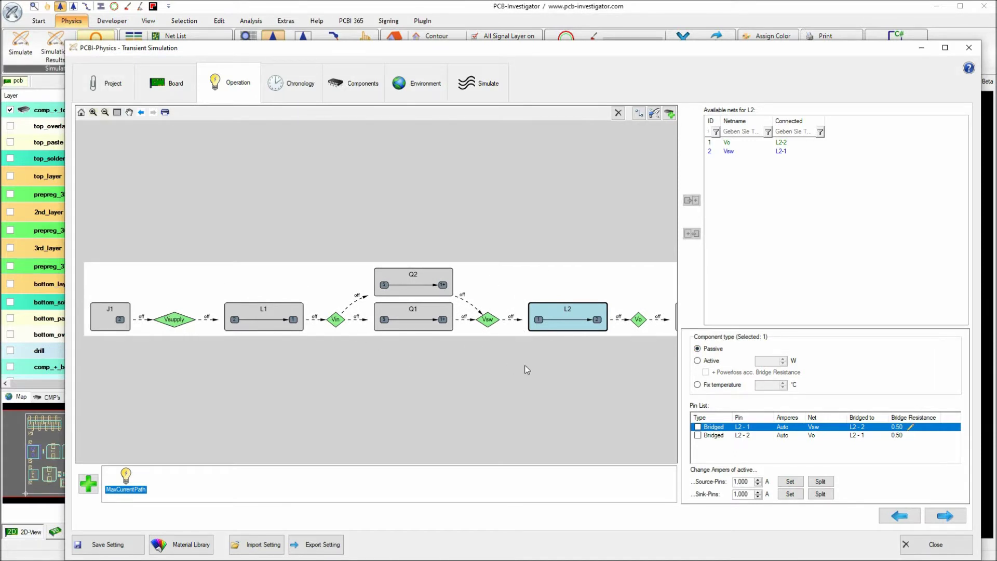
pyautogui.click(484, 367)
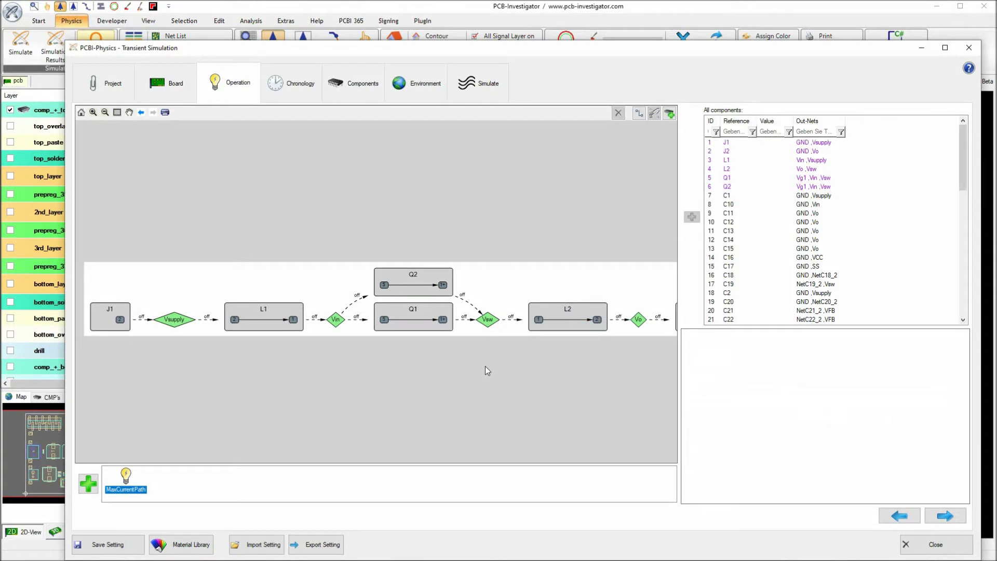
# - Set all six components' pins to Auto and draw 10 A from net Vo at J2
pyautogui.hotkey('ctrl', 'a')
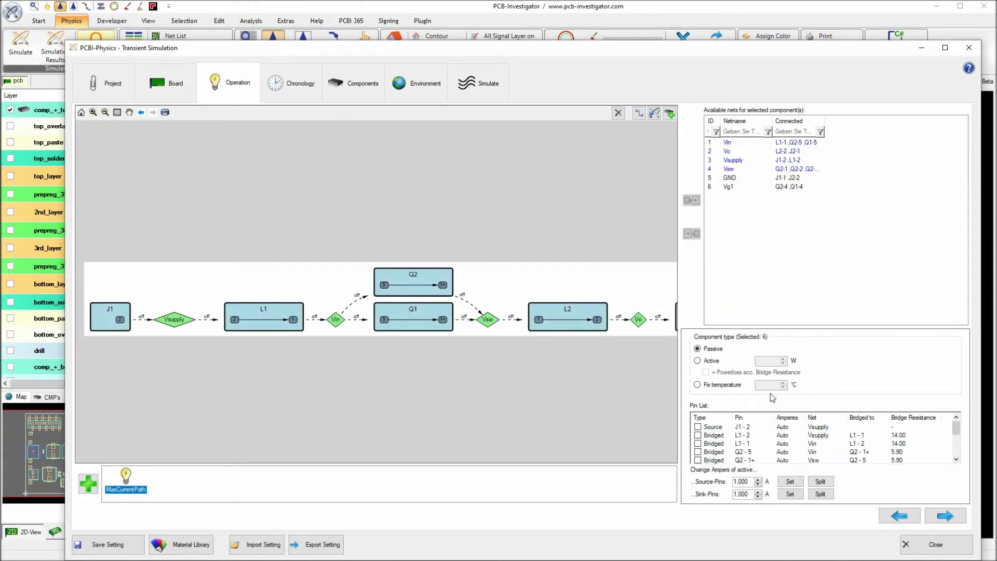
pyautogui.rightClick(749, 439)
pyautogui.click(372, 390)
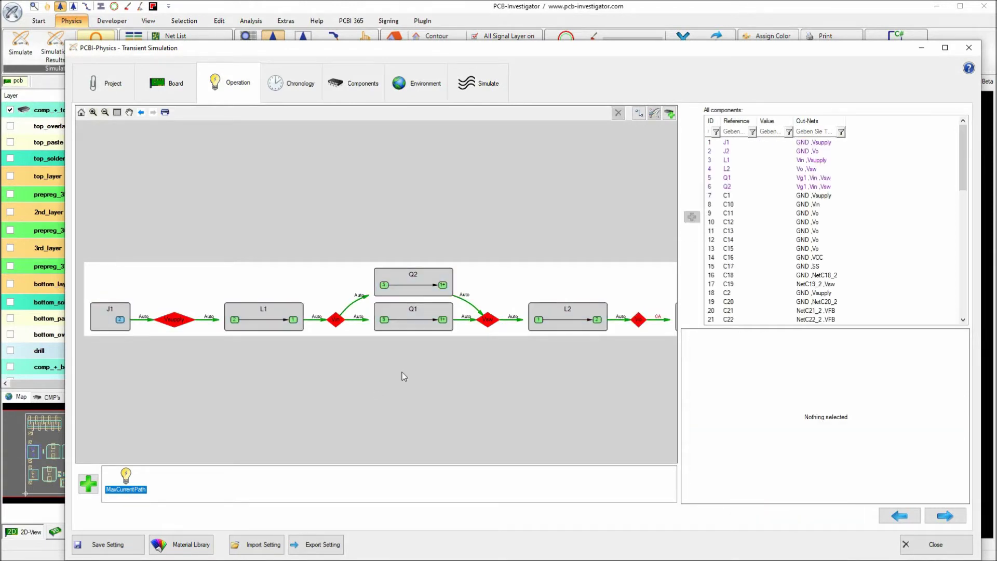
pyautogui.hscroll(3, 435, 394)
pyautogui.click(532, 323)
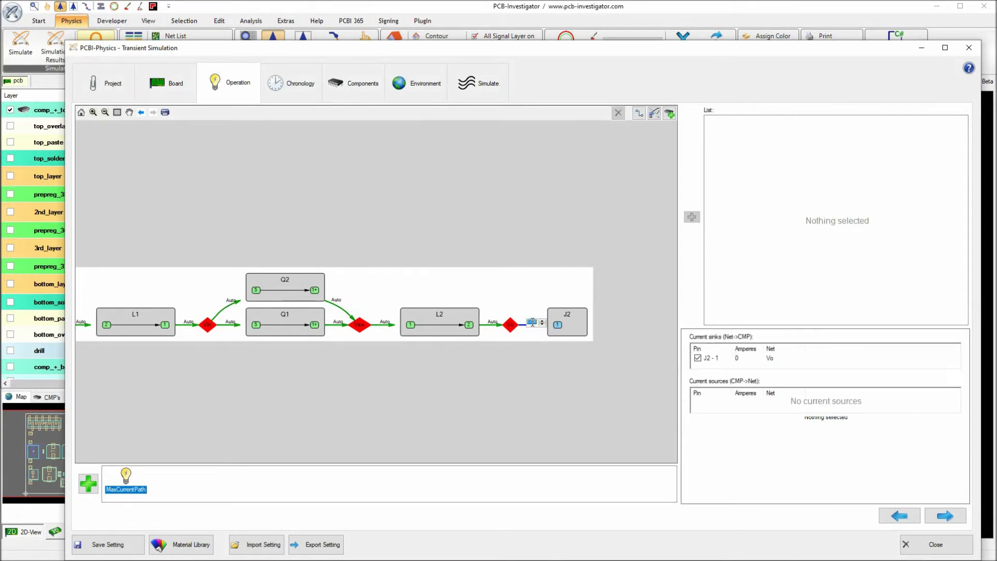
pyautogui.write('10')
pyautogui.press('Return')
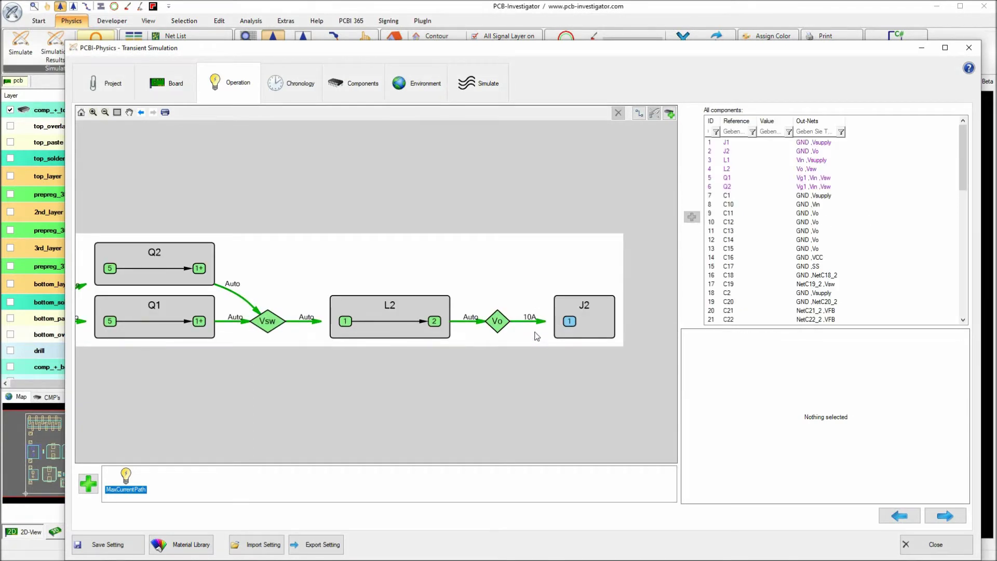
# - Review current flow from Vsupply through L1 and parallel Q1/Q2 to Vsw, then select L1
pyautogui.hscroll(-3, 236, 391)
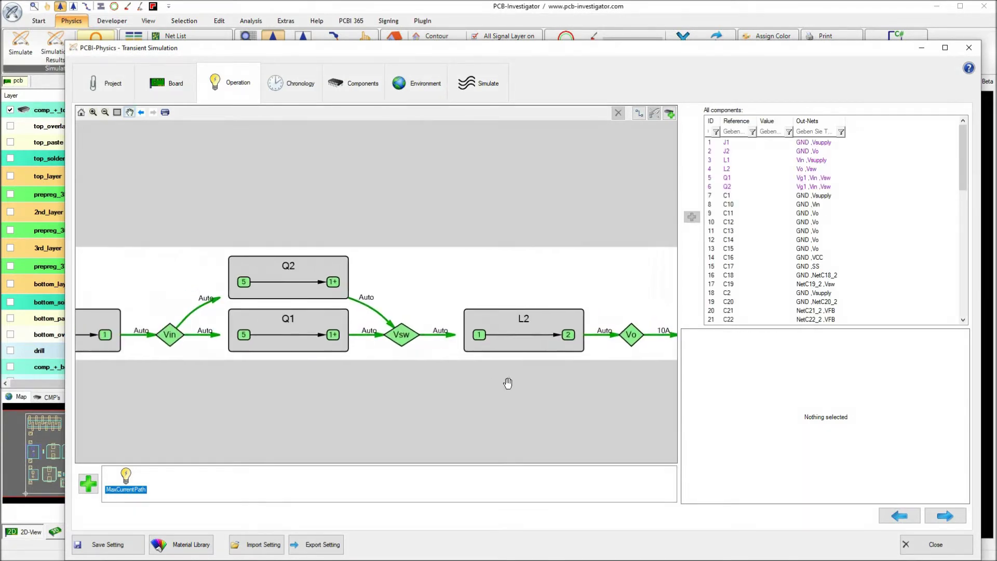
pyautogui.moveTo(236, 390); pyautogui.dragTo(143, 363)
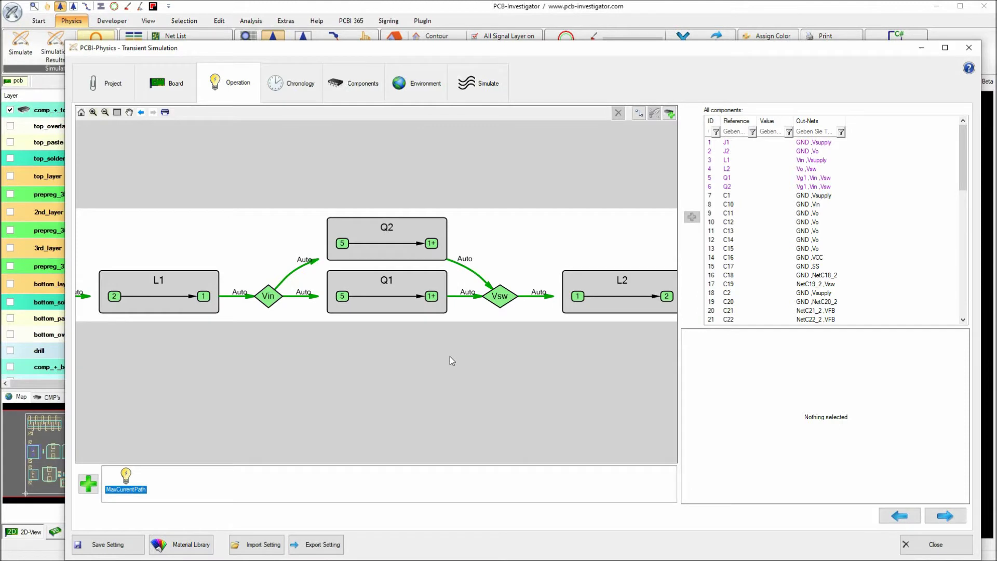
pyautogui.moveTo(499, 333); pyautogui.dragTo(463, 383)
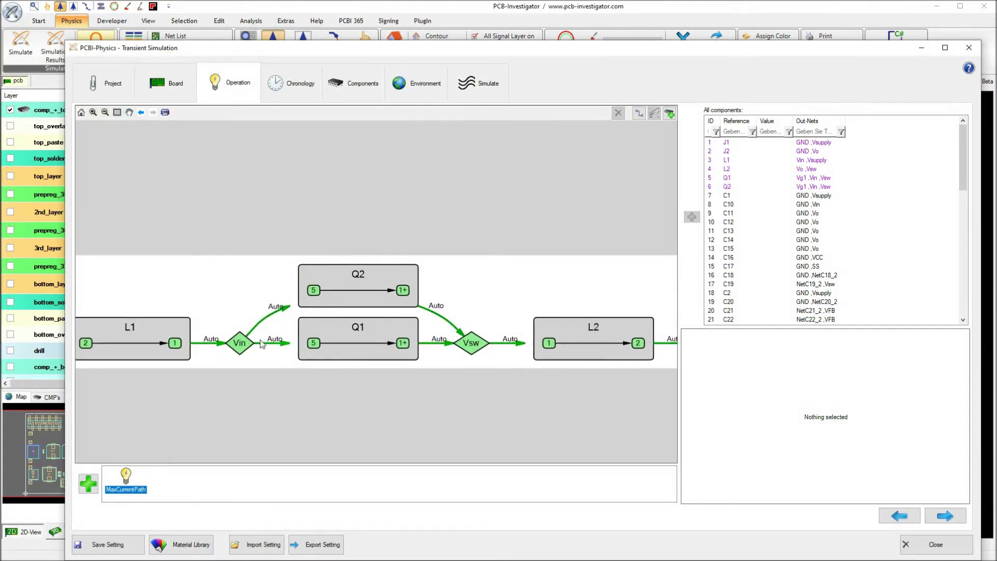
pyautogui.scroll(3, 236, 381)
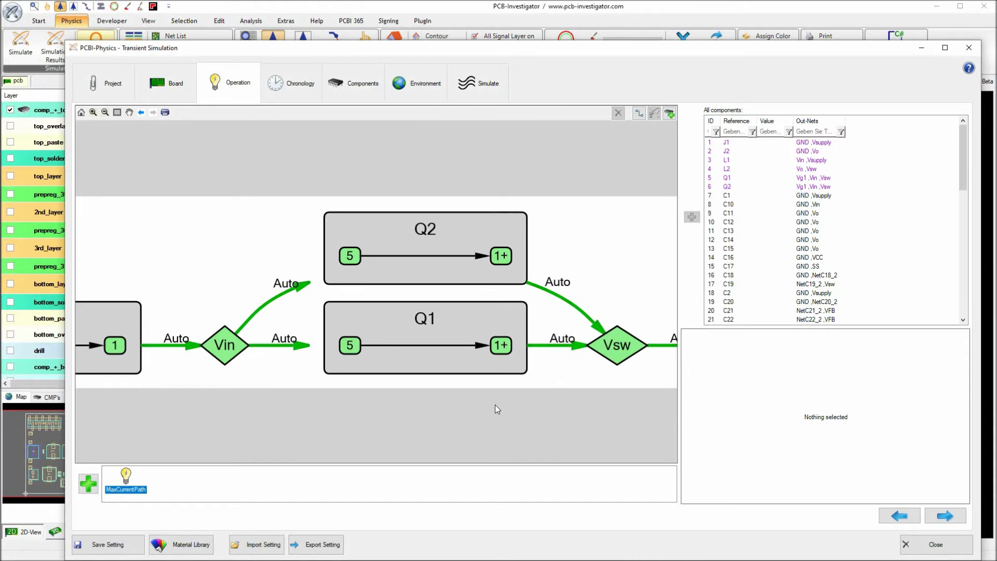
pyautogui.moveTo(517, 397); pyautogui.dragTo(478, 398)
pyautogui.scroll(-3, 457, 381)
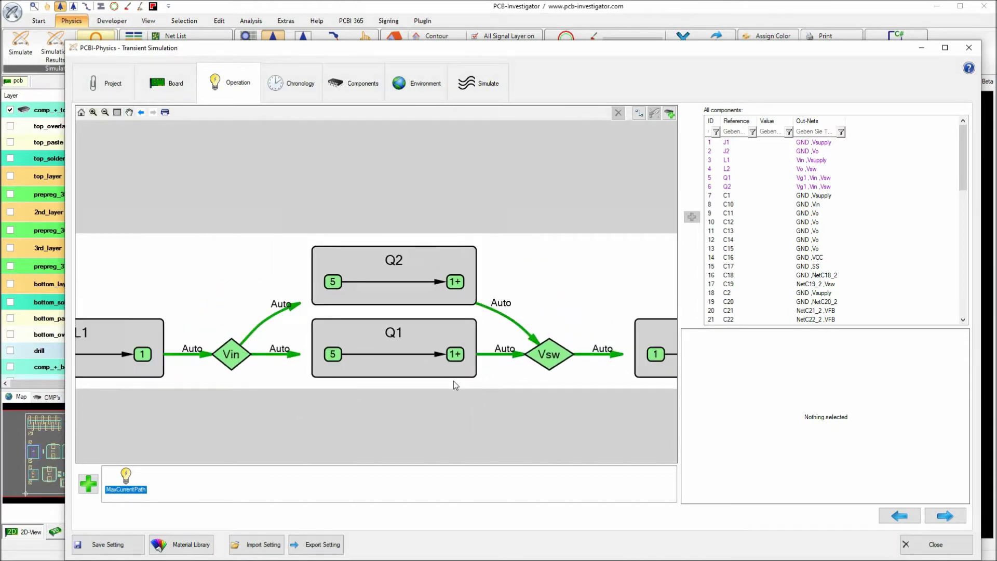
pyautogui.moveTo(520, 398); pyautogui.dragTo(579, 400)
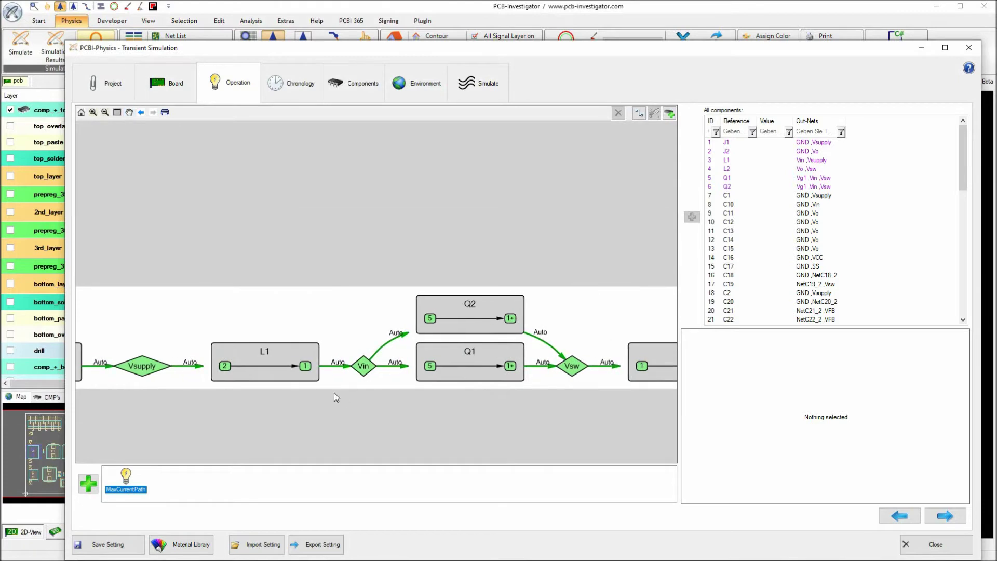
pyautogui.click(278, 362)
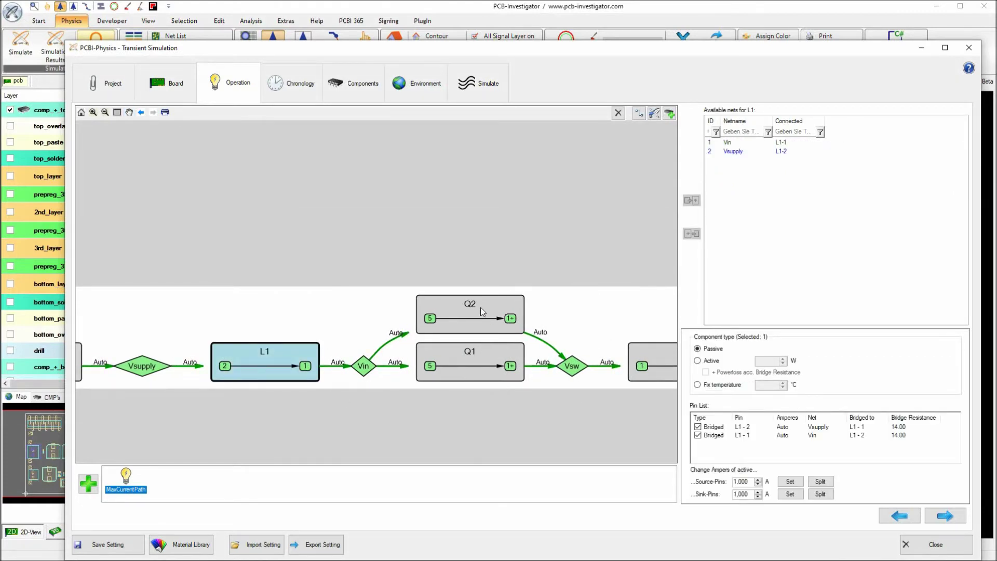
# - Make inductor L1 an active component with power loss based on bridge resistance
pyautogui.click(705, 361)
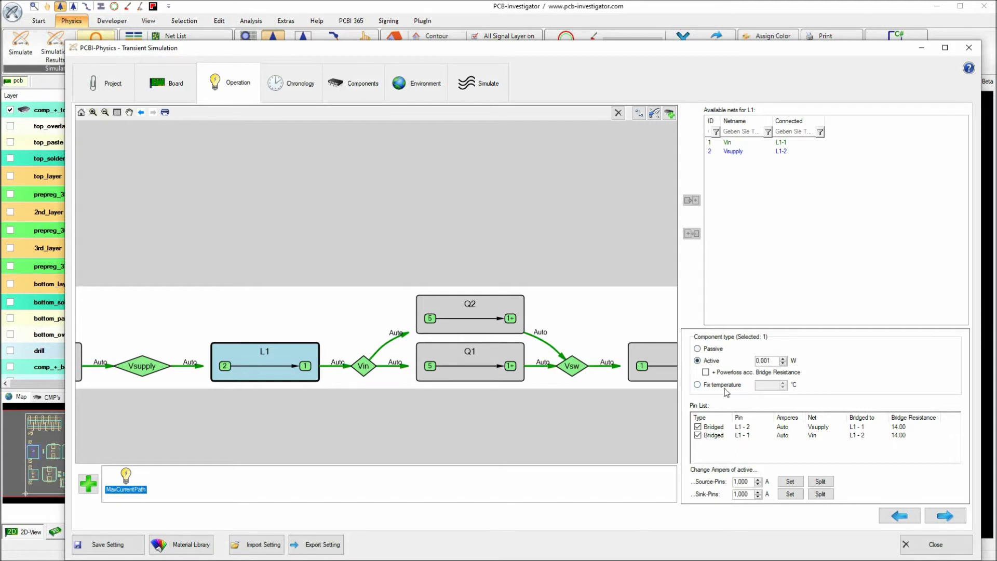
pyautogui.click(719, 374)
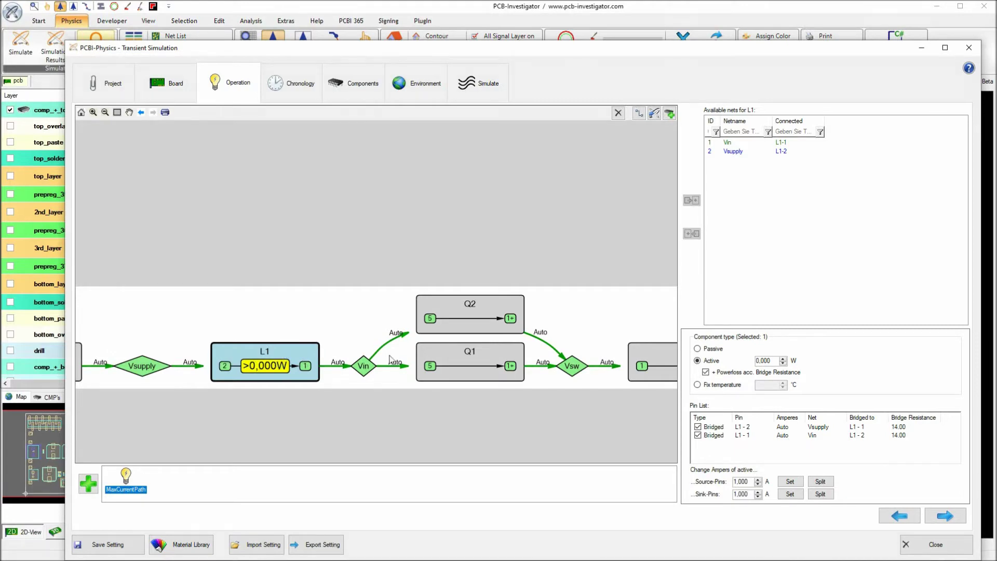
pyautogui.click(482, 288)
# - Make transistors Q1 and Q2 active heat sources with bridge-resistance power loss
pyautogui.click(462, 301)
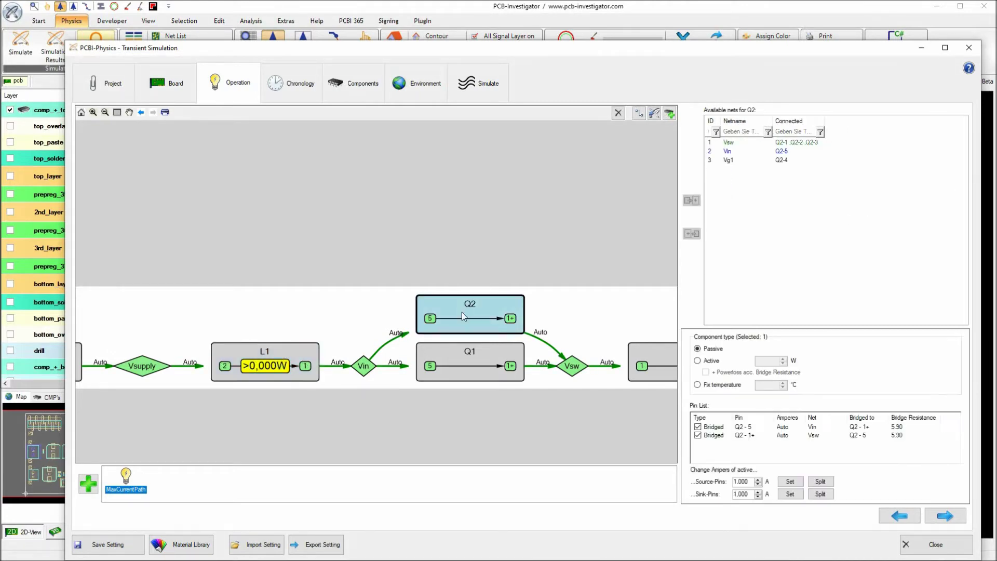
pyautogui.keyDown('ctrl'); pyautogui.click(471, 353); pyautogui.keyUp('ctrl')
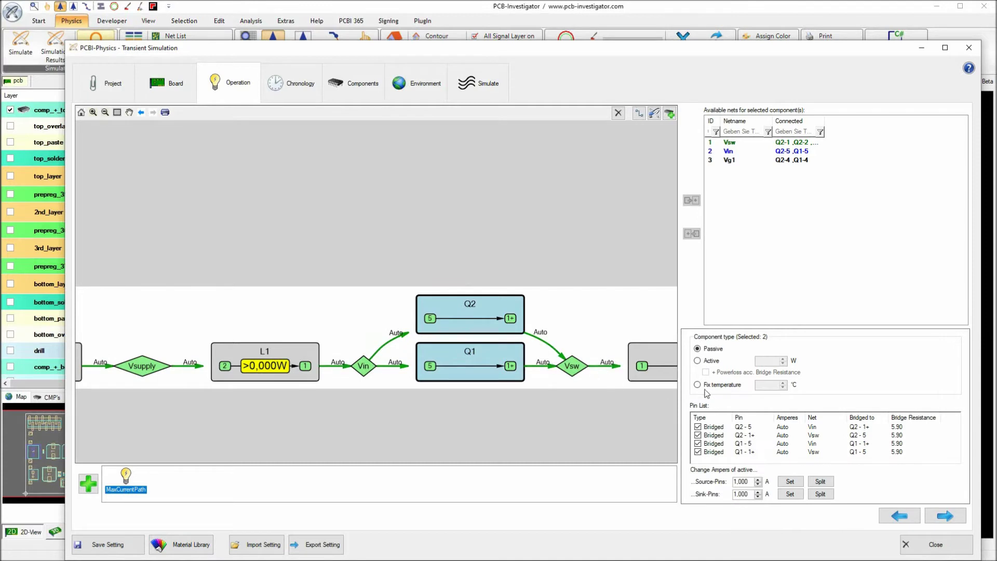
pyautogui.click(698, 361)
pyautogui.click(456, 397)
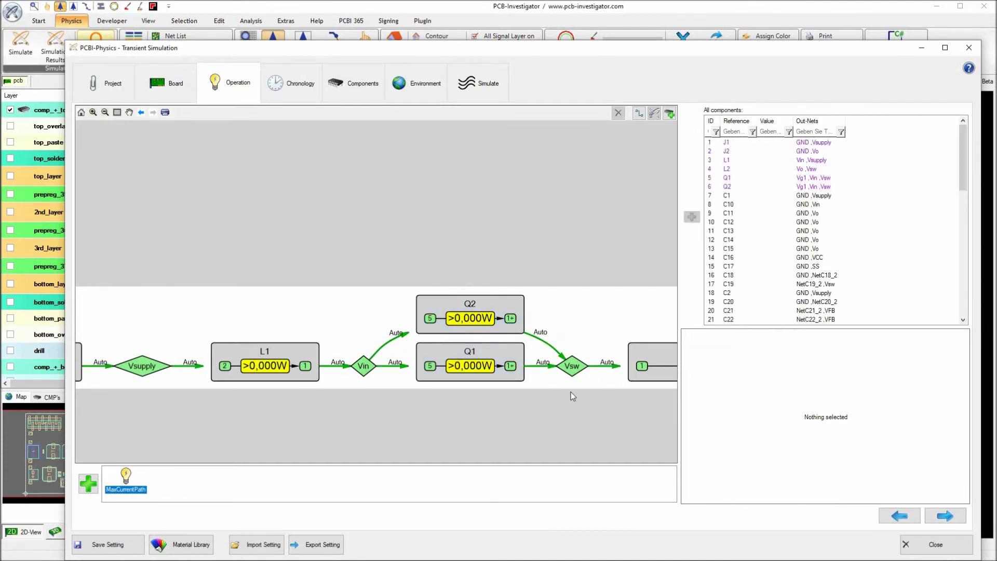
pyautogui.click(418, 378)
pyautogui.click(502, 412)
# - Make inductor L2 an active heat source with bridge-resistance power loss and review its settings
pyautogui.moveTo(588, 395); pyautogui.dragTo(410, 396)
pyautogui.click(500, 359)
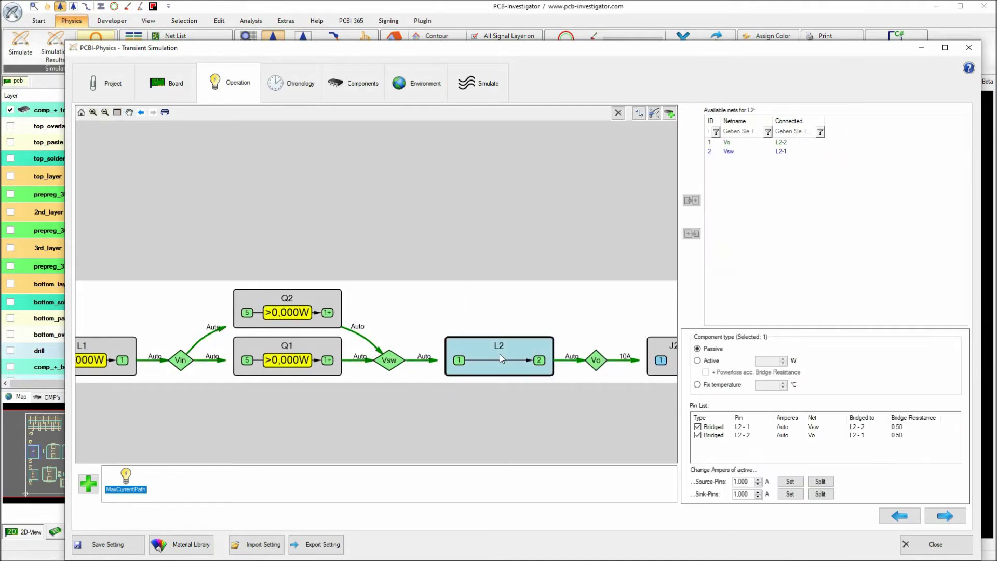
pyautogui.click(698, 360)
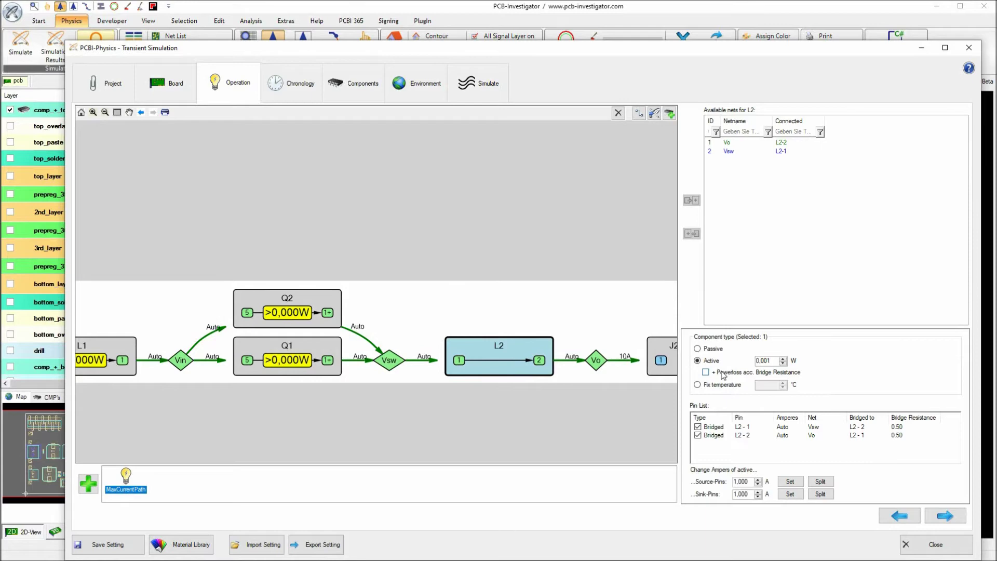
pyautogui.click(568, 403)
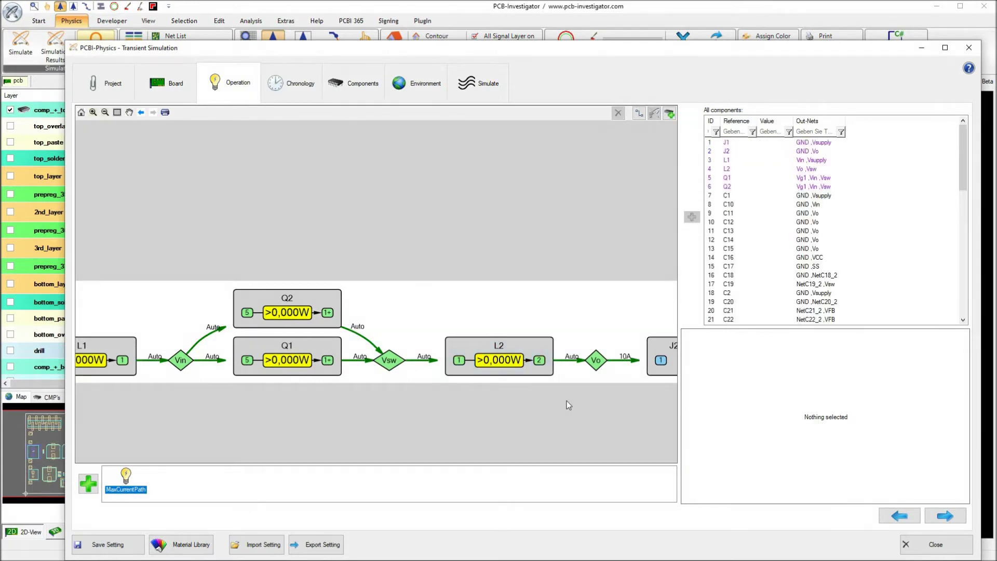
pyautogui.click(495, 345)
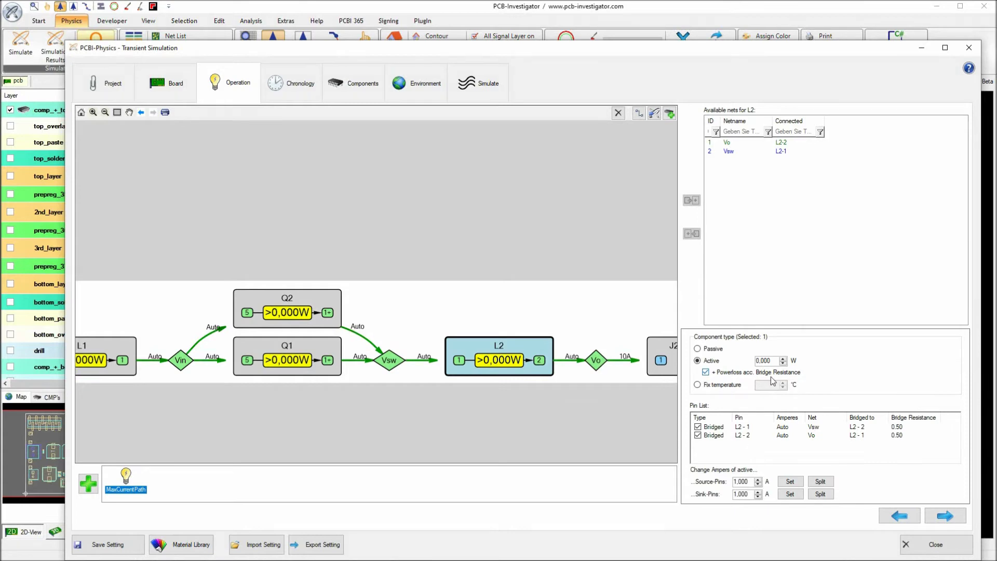
pyautogui.scroll(3, 525, 366)
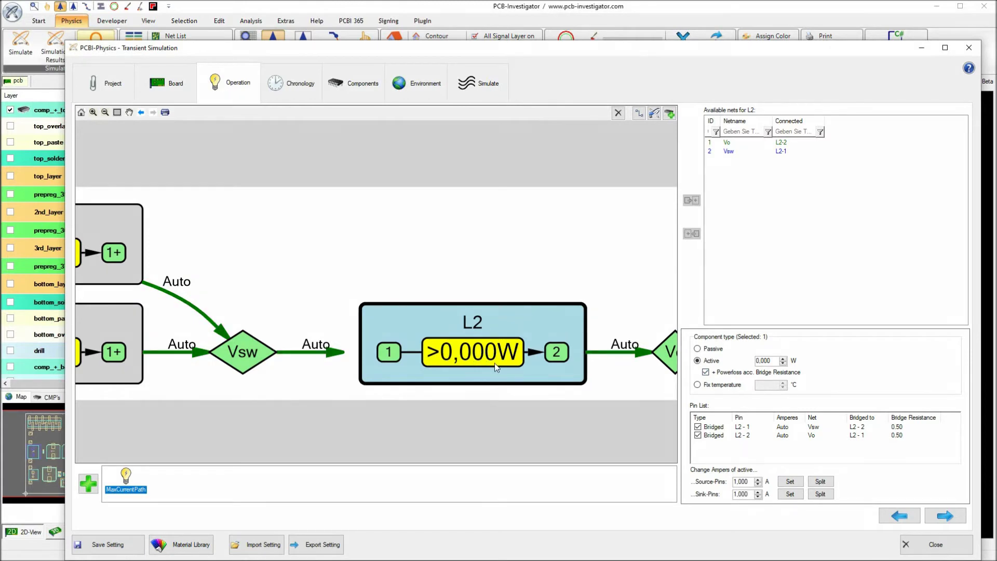
pyautogui.scroll(-3, 495, 363)
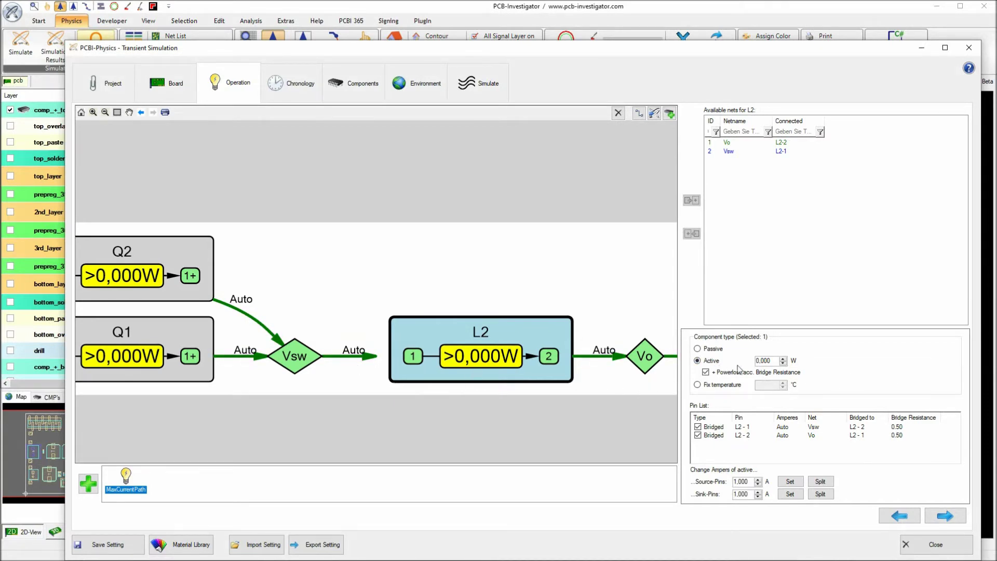
pyautogui.press('Tab')
pyautogui.click(498, 393)
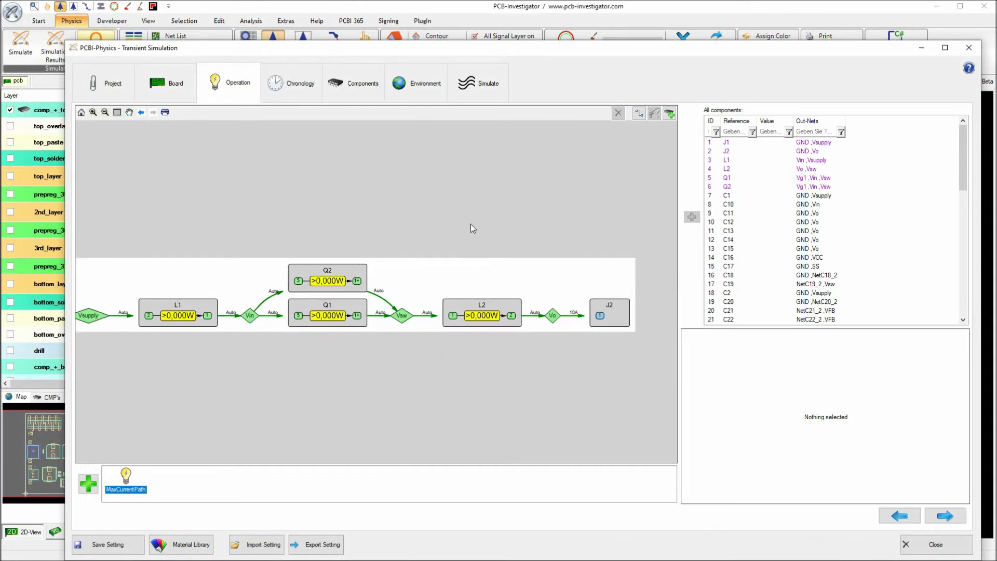
# - Open the simulation's considered-components page and sort all components by pin count
pyautogui.click(292, 86)
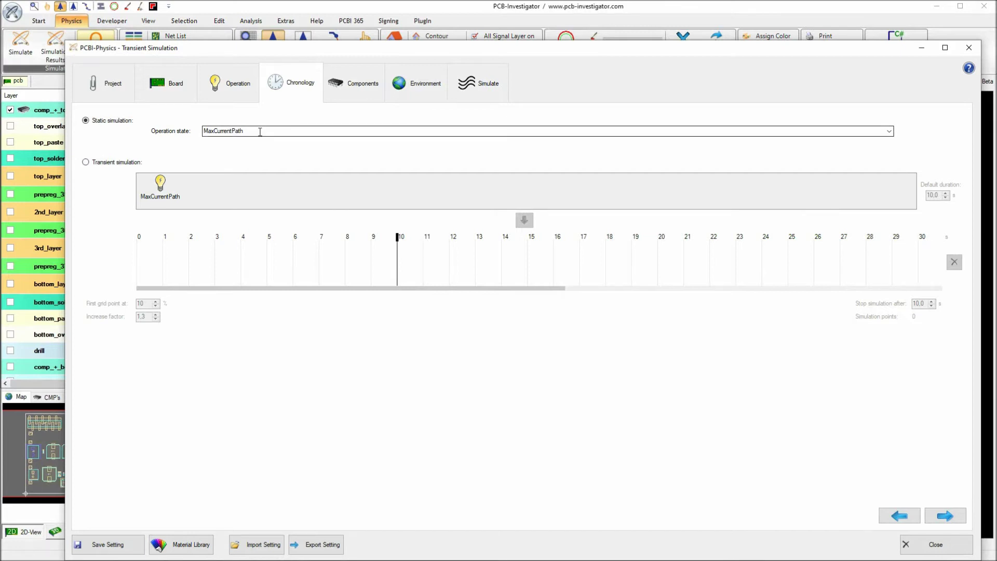
pyautogui.click(341, 92)
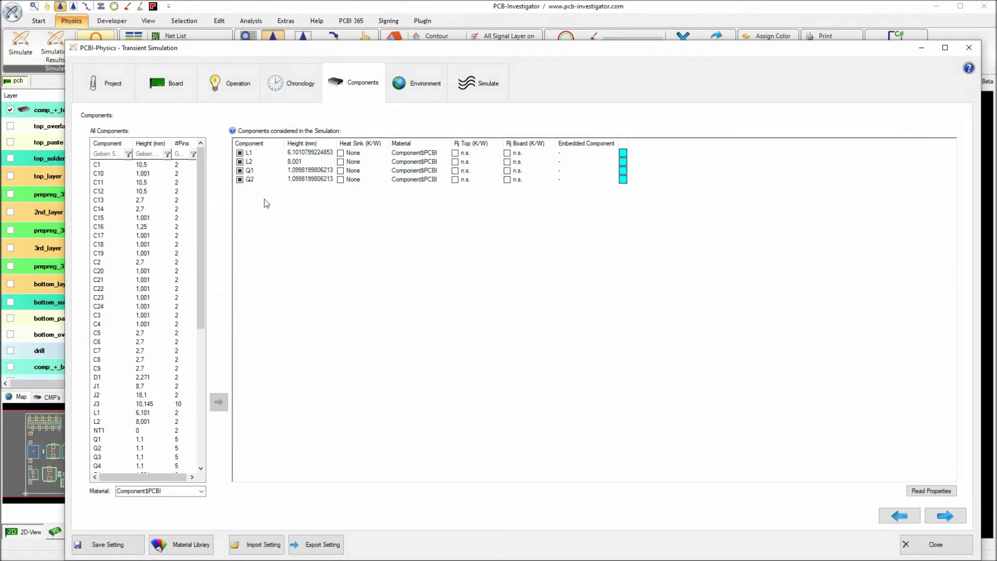
pyautogui.moveTo(198, 179)
pyautogui.mouseDown()
pyautogui.moveTo(201, 219)
pyautogui.moveTo(200, 179)
pyautogui.mouseUp()
pyautogui.click(183, 144)
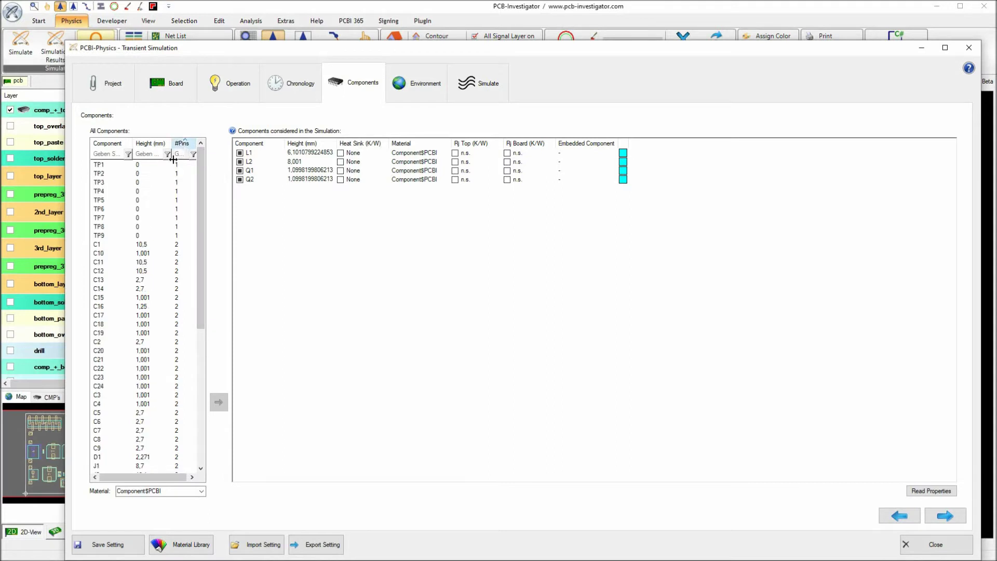
# - Select every component except NT1 and add them to the simulation
pyautogui.click(103, 245)
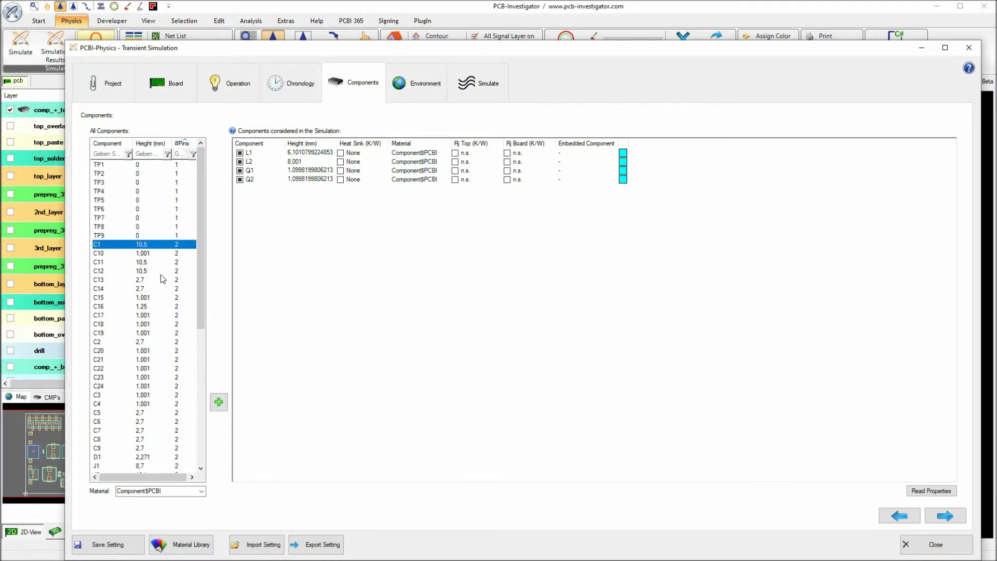
pyautogui.scroll(-9, 151, 336)
pyautogui.keyDown('shift'); pyautogui.click(131, 466); pyautogui.keyUp('shift')
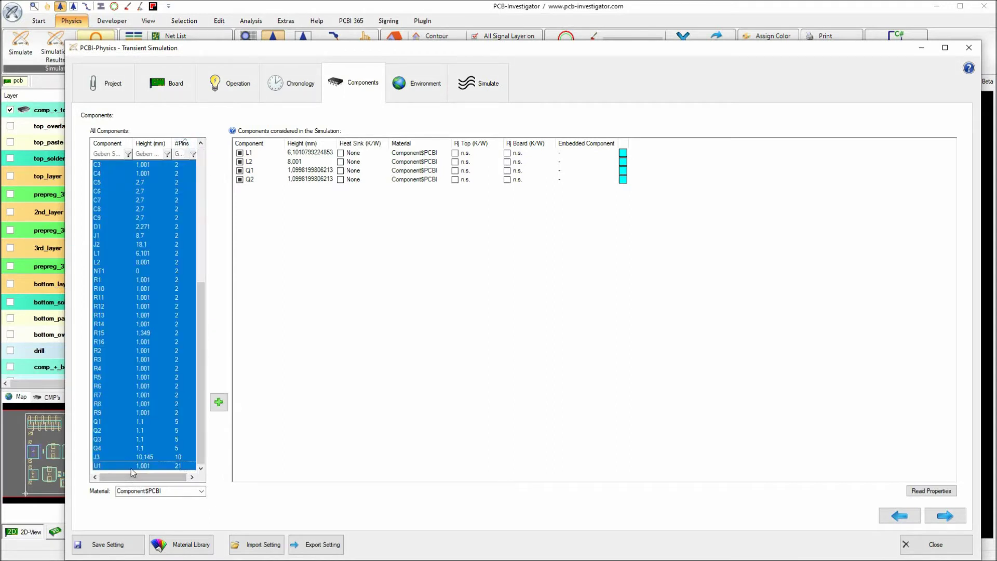
pyautogui.keyDown('ctrl'); pyautogui.click(103, 271); pyautogui.keyUp('ctrl')
pyautogui.scroll(6, 161, 304)
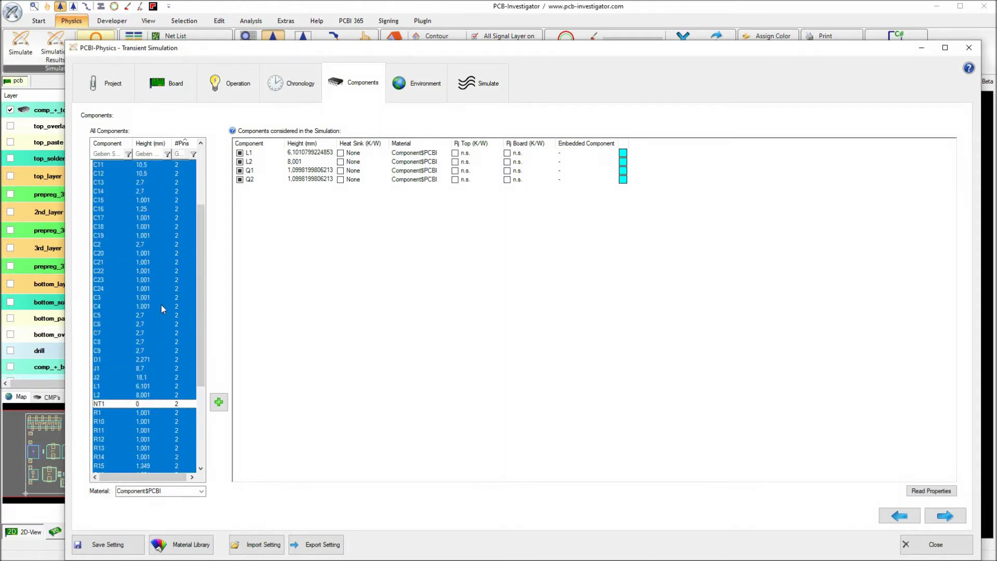
pyautogui.click(219, 402)
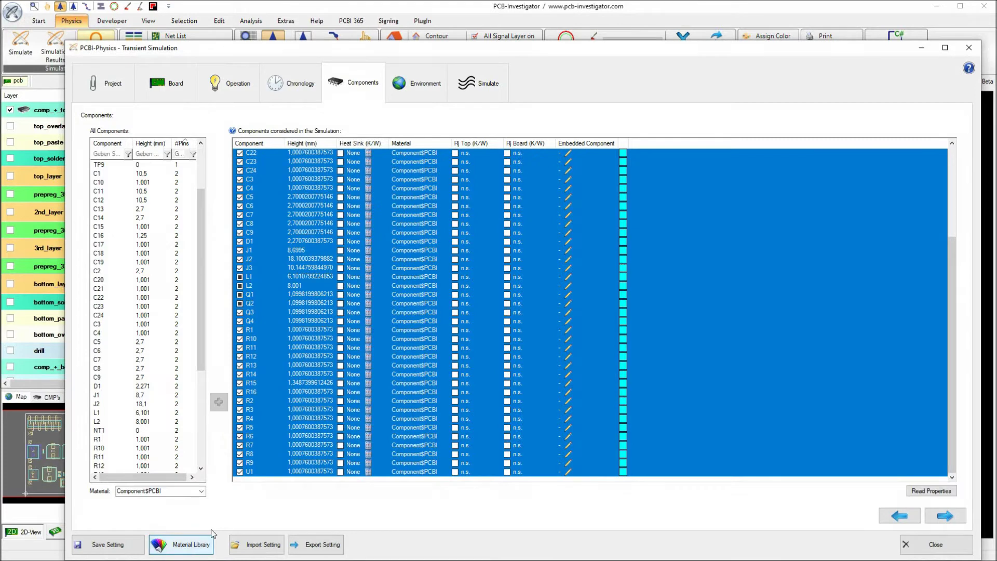
# - Copy Component Very High Conductive (150 W/mK) from the global library into the local materials and save
pyautogui.click(176, 544)
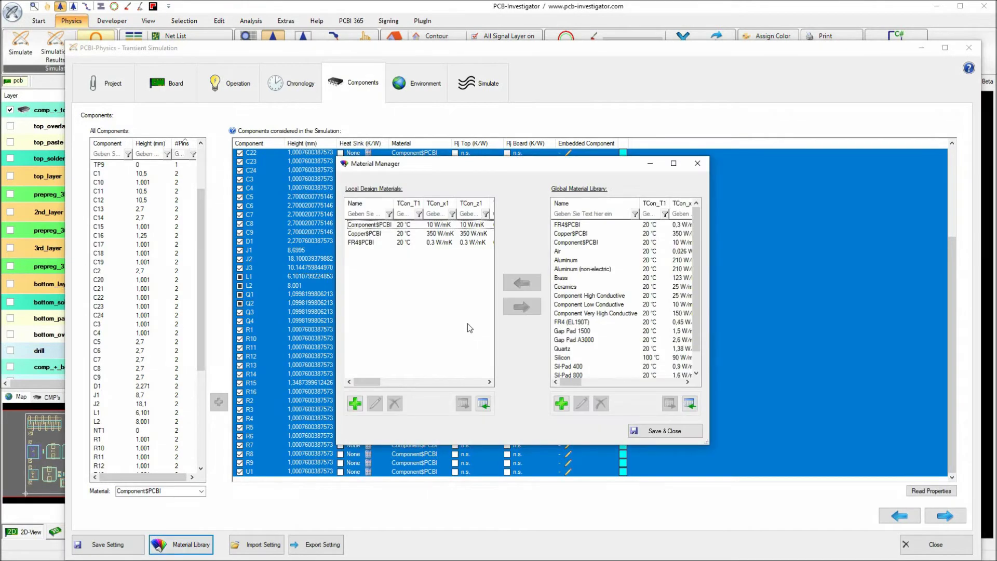
pyautogui.click(603, 298)
pyautogui.click(602, 315)
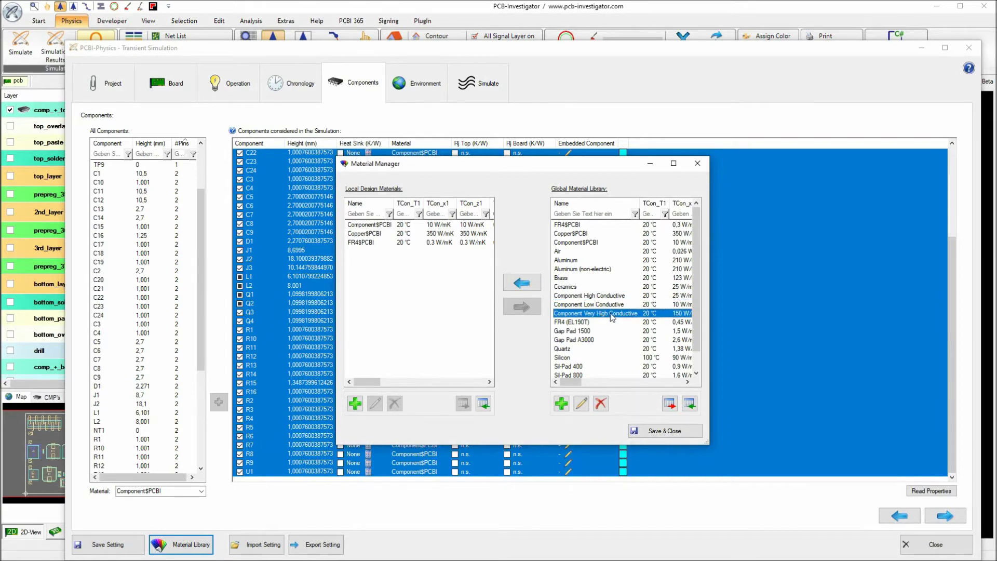
pyautogui.click(522, 283)
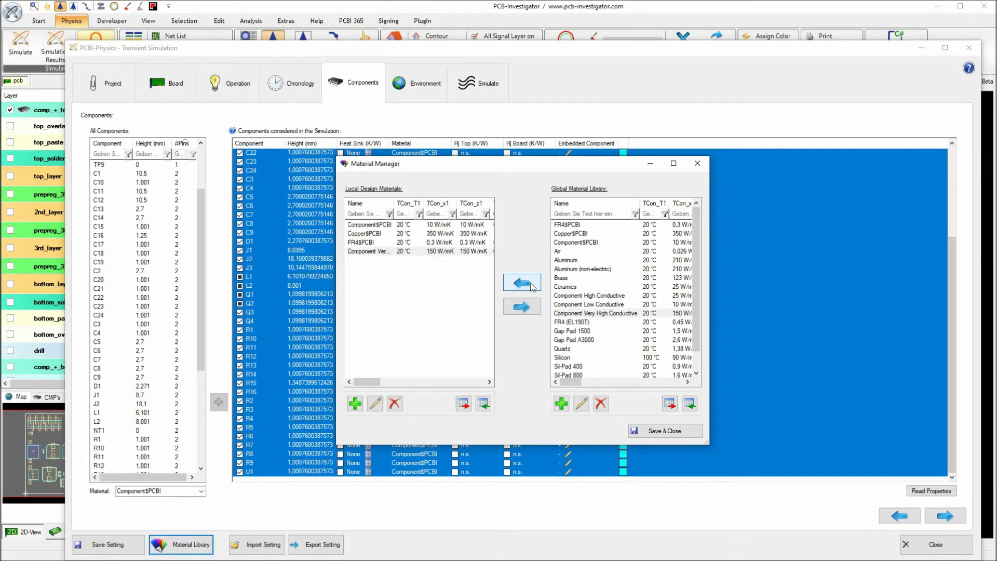
pyautogui.click(655, 431)
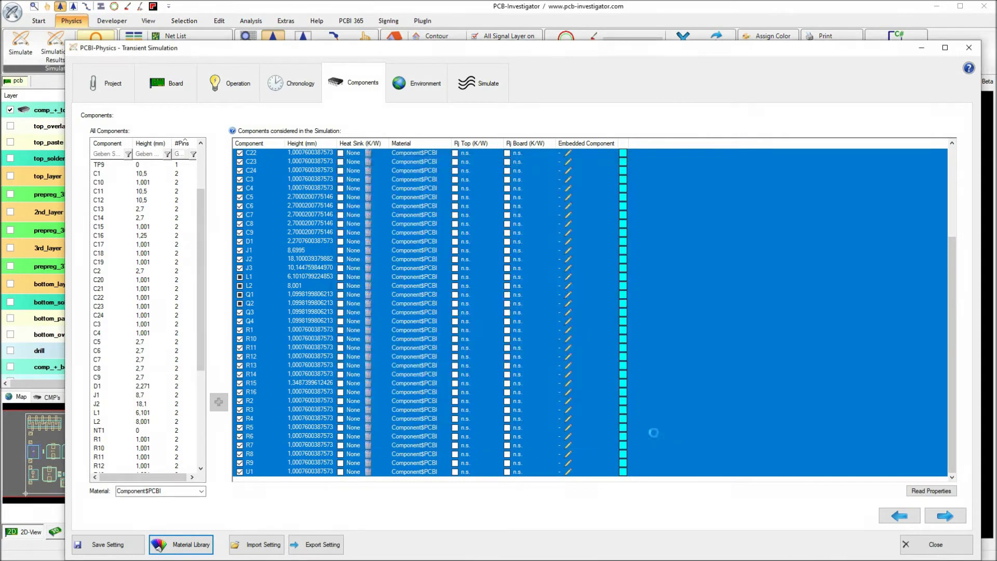
# - Assign Component Very High Conductive to inductors L1 and L2, then show the Environment settings
pyautogui.click(442, 279)
pyautogui.click(436, 287)
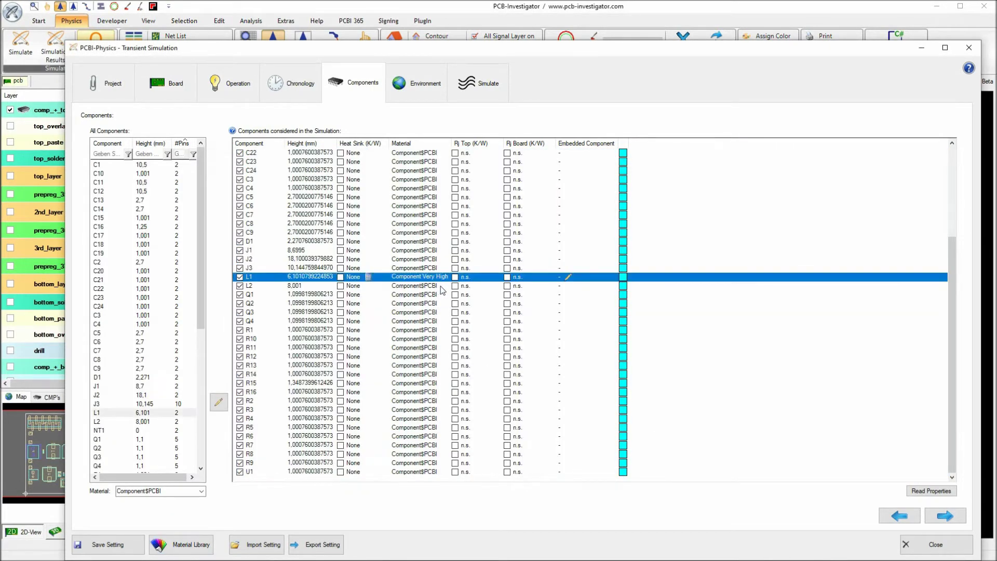
pyautogui.click(439, 287)
pyautogui.click(446, 296)
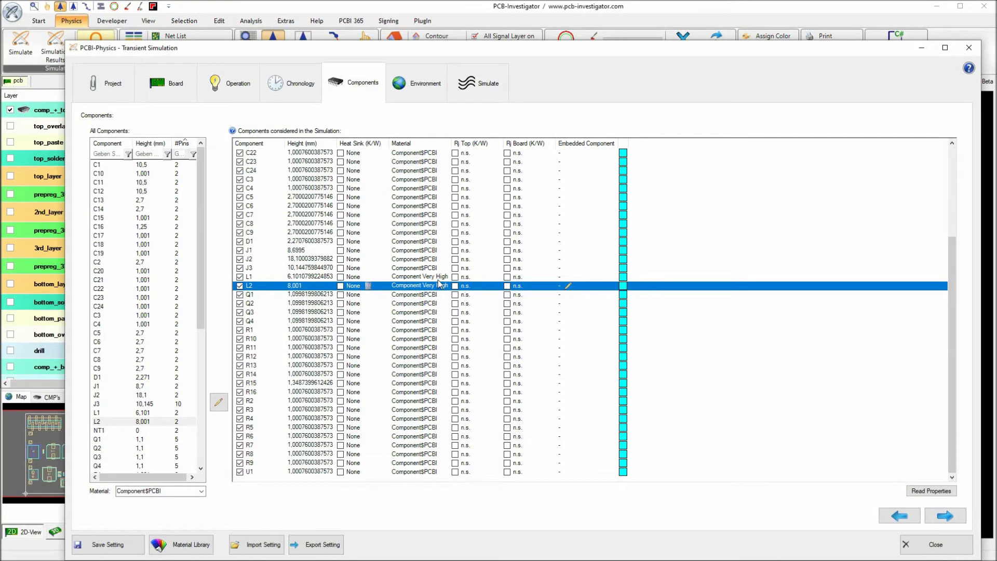
pyautogui.click(427, 98)
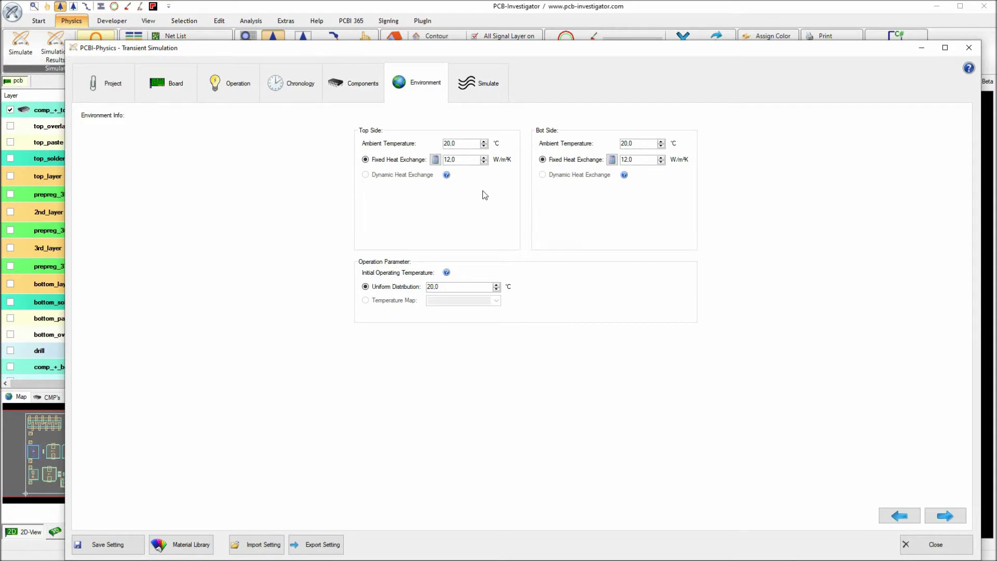
# - Run the current and thermal simulation on the GPU solver until it finishes successfully
pyautogui.click(481, 94)
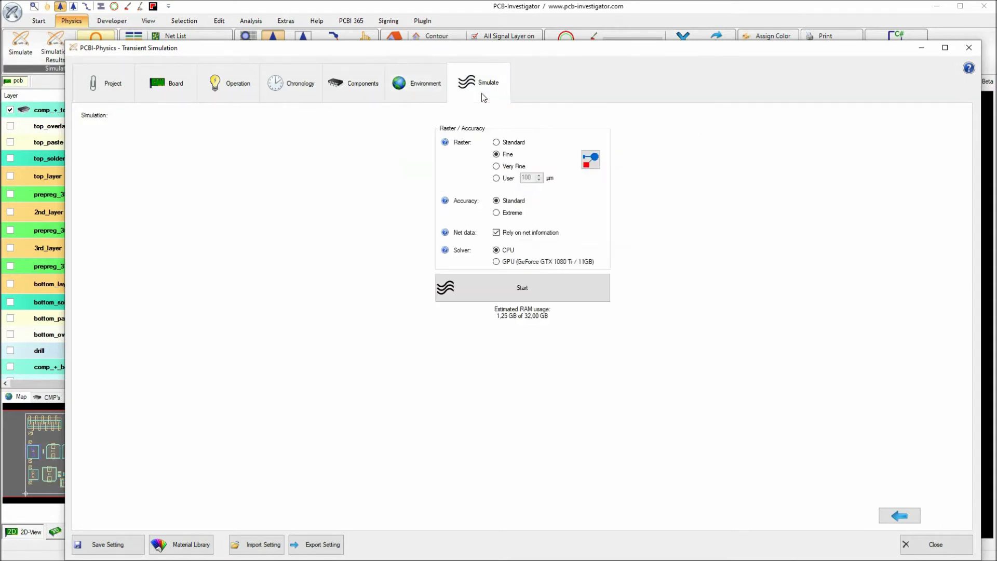
pyautogui.click(508, 262)
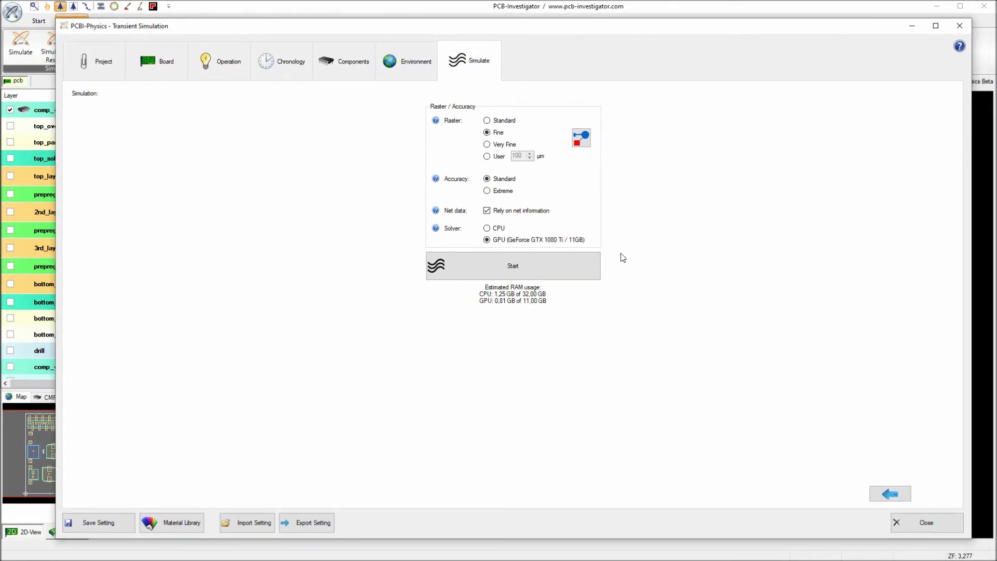
pyautogui.click(548, 265)
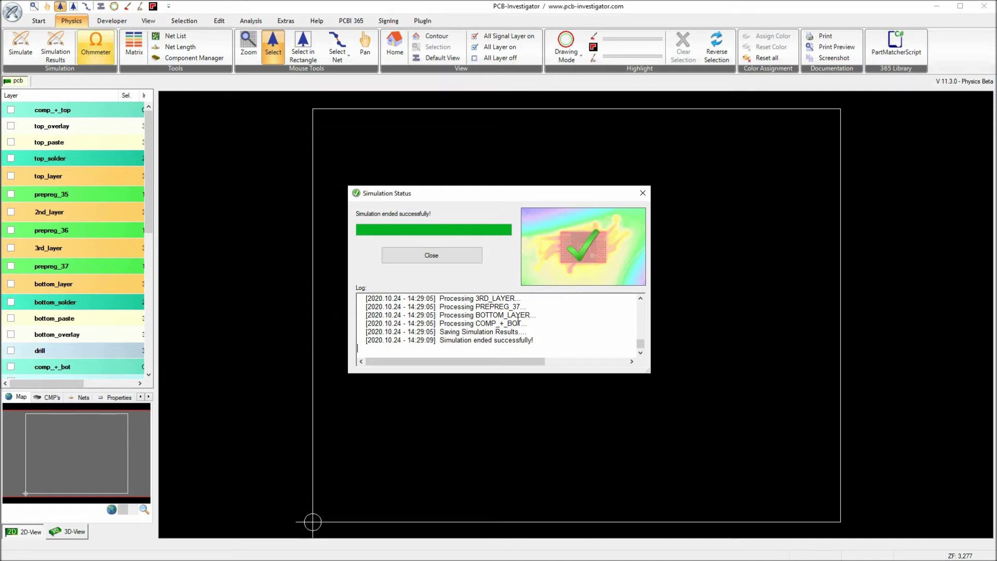
# - Overlay the top_layer current density (0–89 A/mm²) on the board with animated flow
pyautogui.click(432, 257)
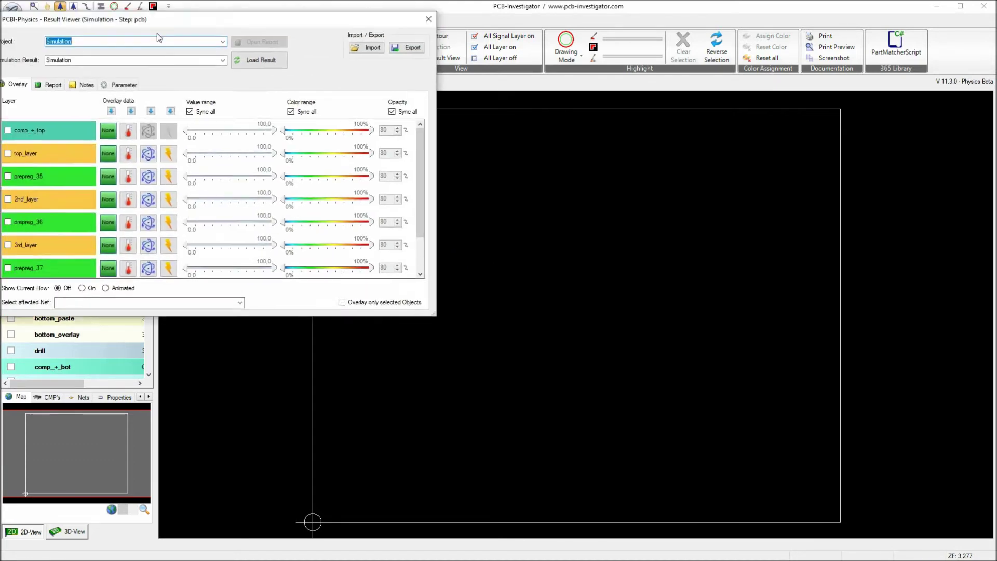
pyautogui.moveTo(279, 203); pyautogui.dragTo(290, 257)
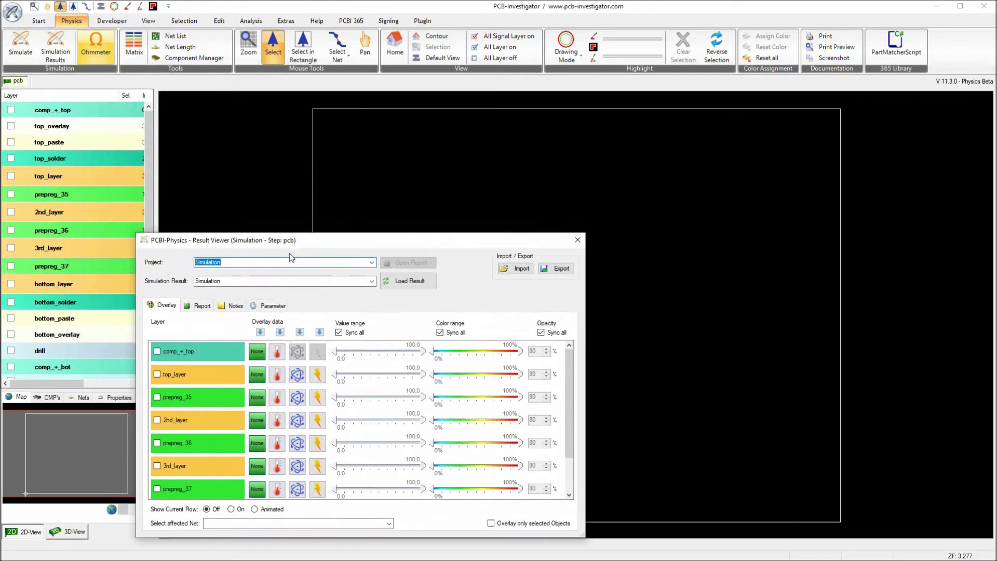
pyautogui.click(299, 332)
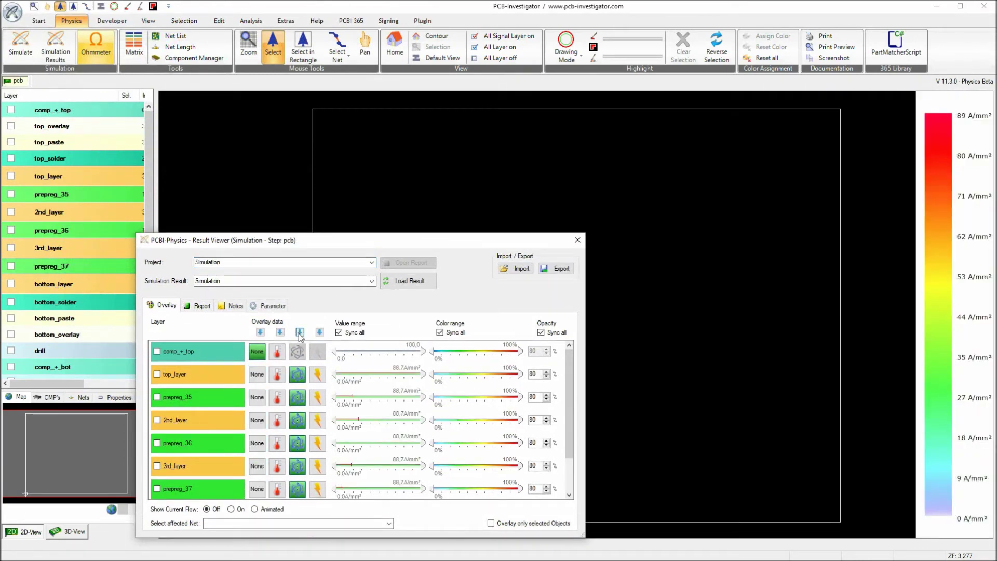
pyautogui.click(182, 376)
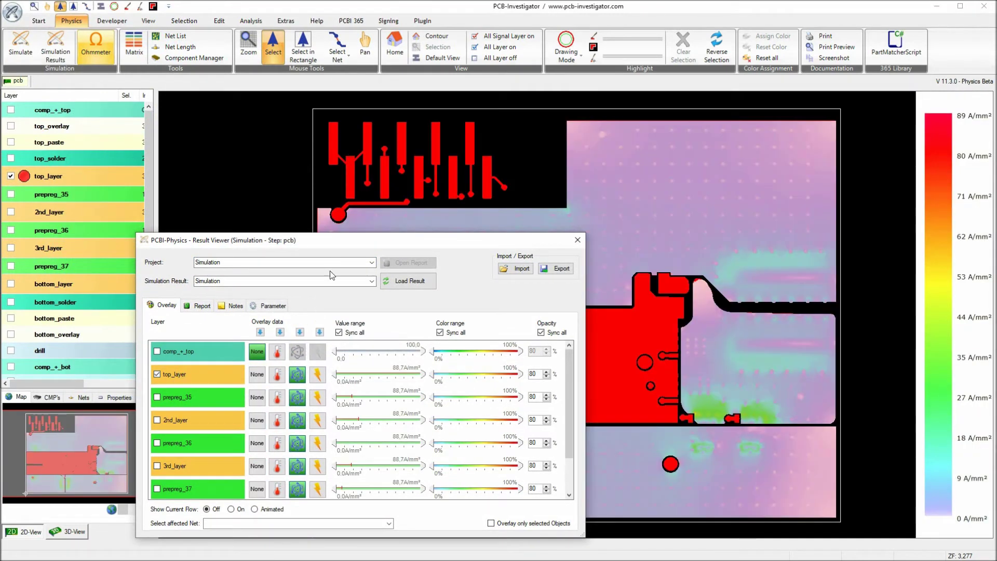
pyautogui.moveTo(339, 237); pyautogui.dragTo(255, 68)
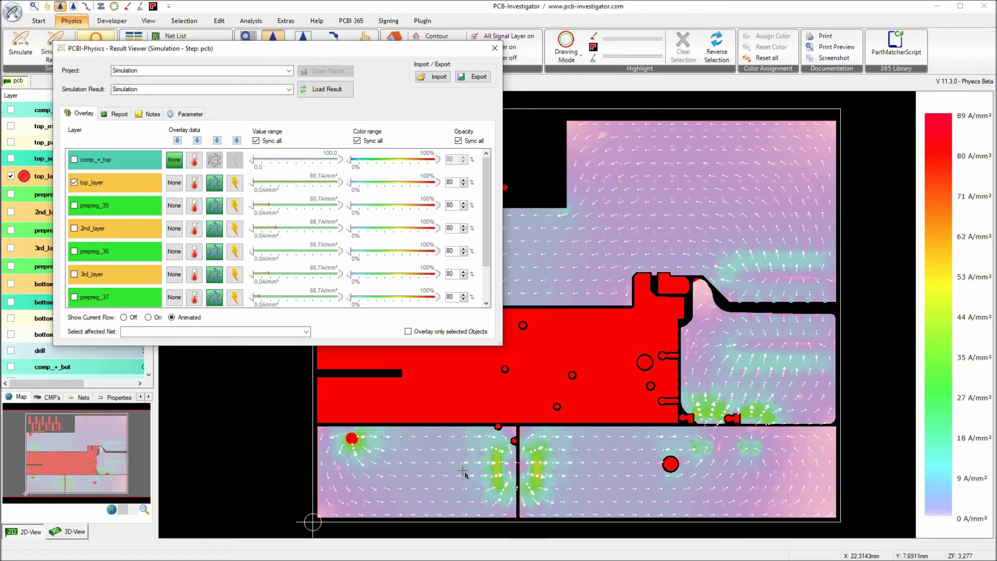
# - Show the top-side components over the current-density overlay and zoom out to the whole board
pyautogui.moveTo(462, 471)
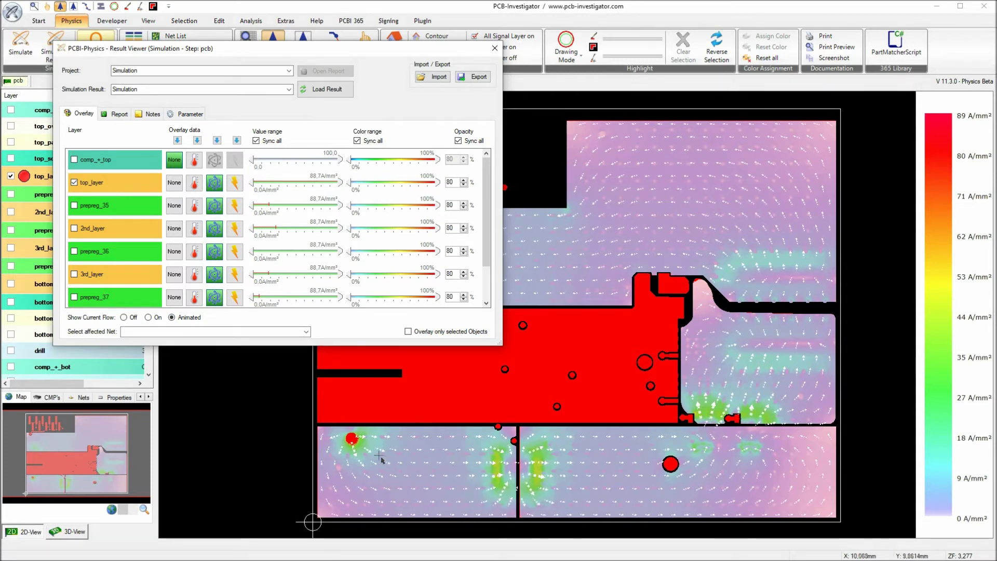
pyautogui.scroll(4, 378, 459)
pyautogui.scroll(2, 734, 286)
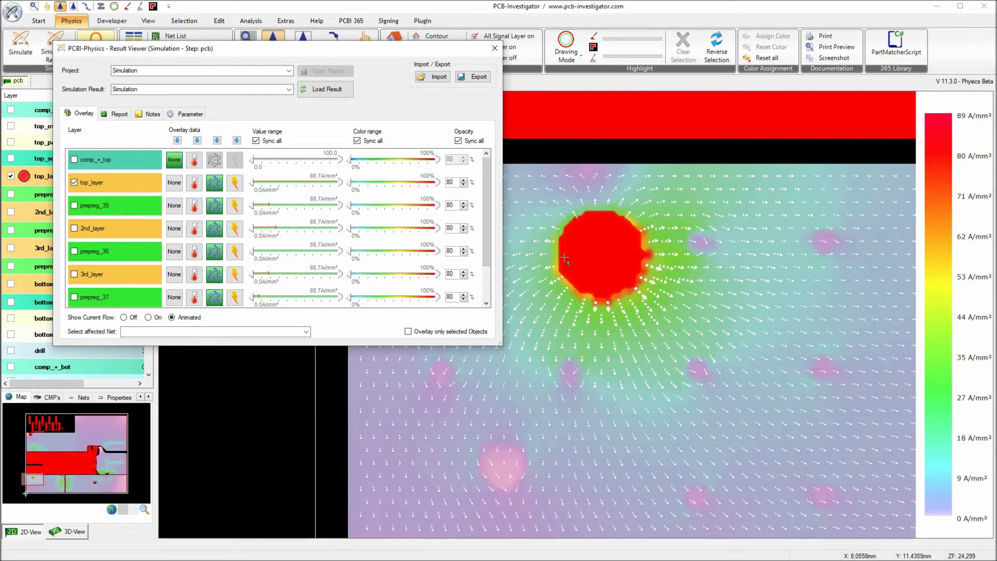
pyautogui.click(10, 110)
pyautogui.scroll(-2, 734, 287)
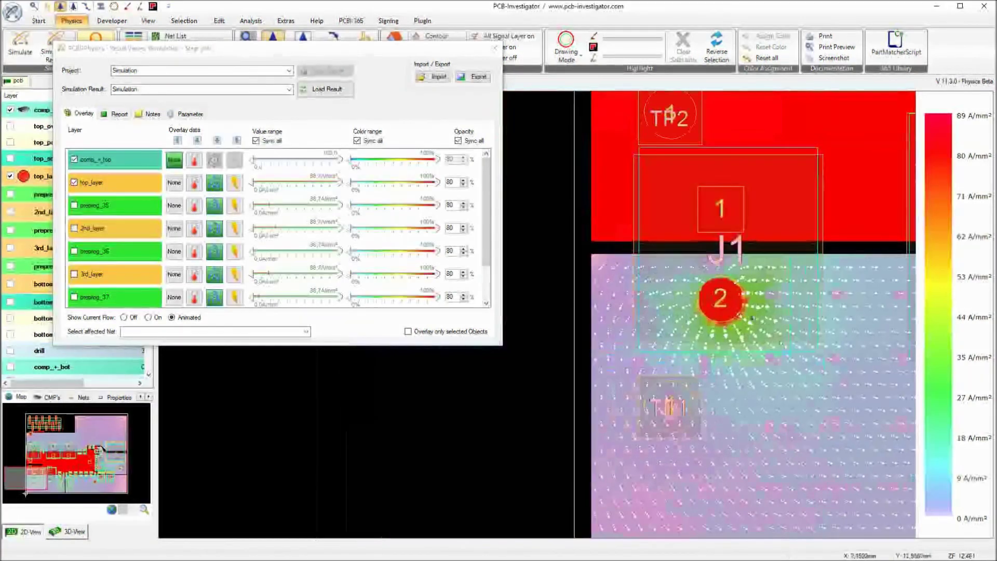
pyautogui.moveTo(647, 273); pyautogui.dragTo(837, 387, button='right')
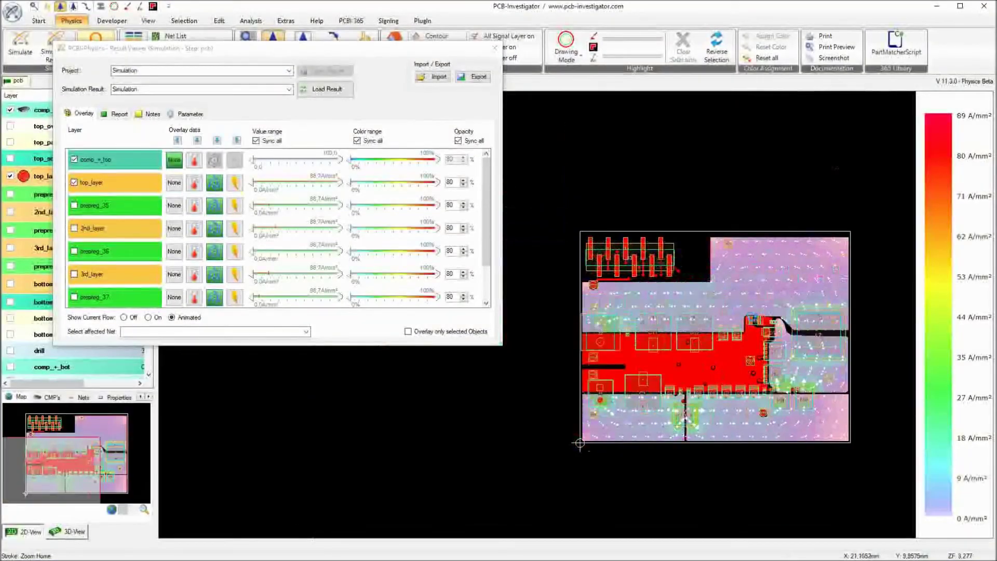
# - Pan and zoom across capacitors C2–C9, Q1, Q2 and L2, then return to the whole board
pyautogui.scroll(3, 461, 434)
pyautogui.moveTo(462, 437); pyautogui.dragTo(189, 426, button='middle')
pyautogui.moveTo(908, 291); pyautogui.dragTo(691, 334, button='middle')
pyautogui.scroll(2, 834, 296)
pyautogui.moveTo(834, 297); pyautogui.dragTo(819, 311, button='middle')
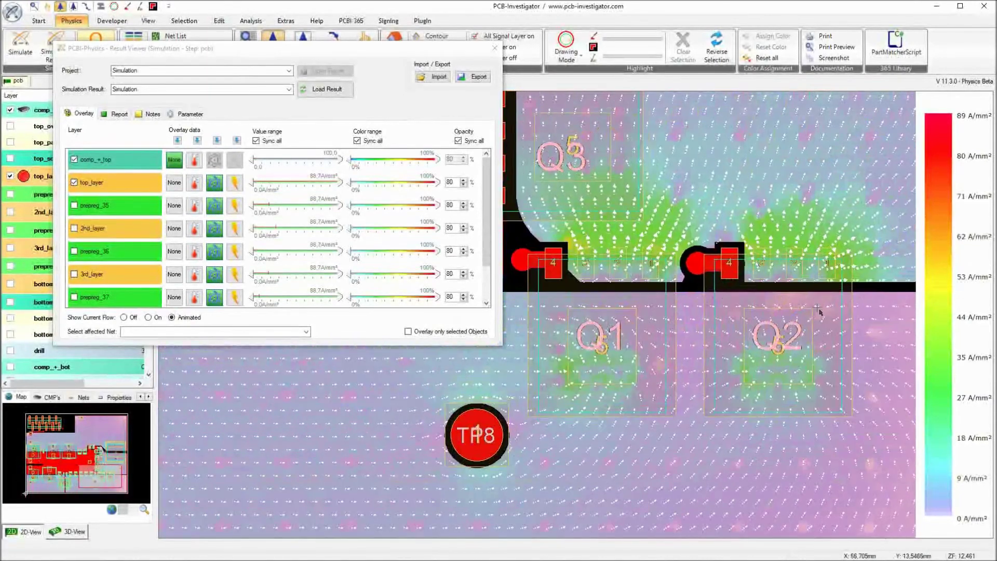
pyautogui.scroll(2, 641, 267)
pyautogui.scroll(1, 734, 321)
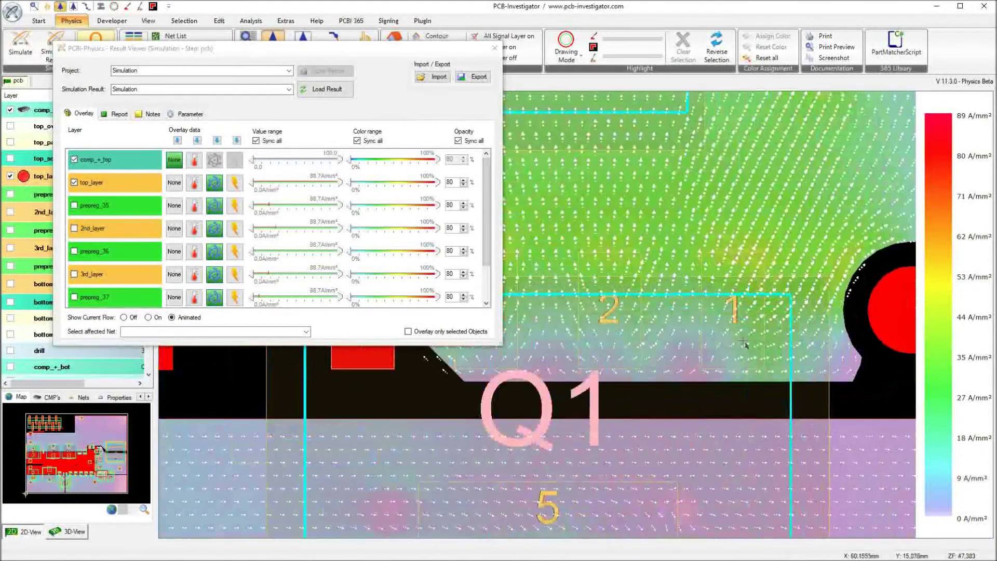
pyautogui.scroll(-1, 734, 320)
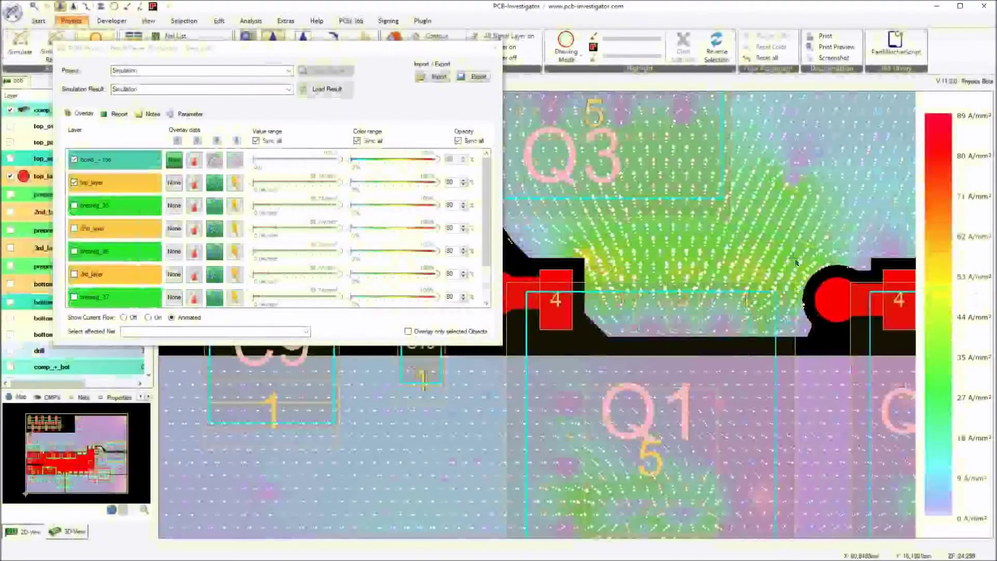
pyautogui.scroll(-8, 796, 262)
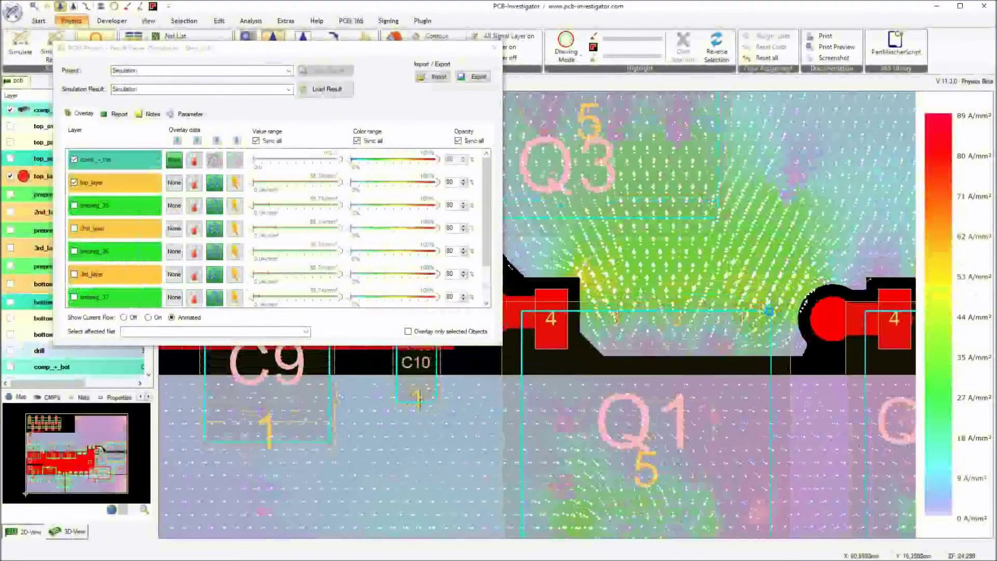
pyautogui.scroll(4, 779, 265)
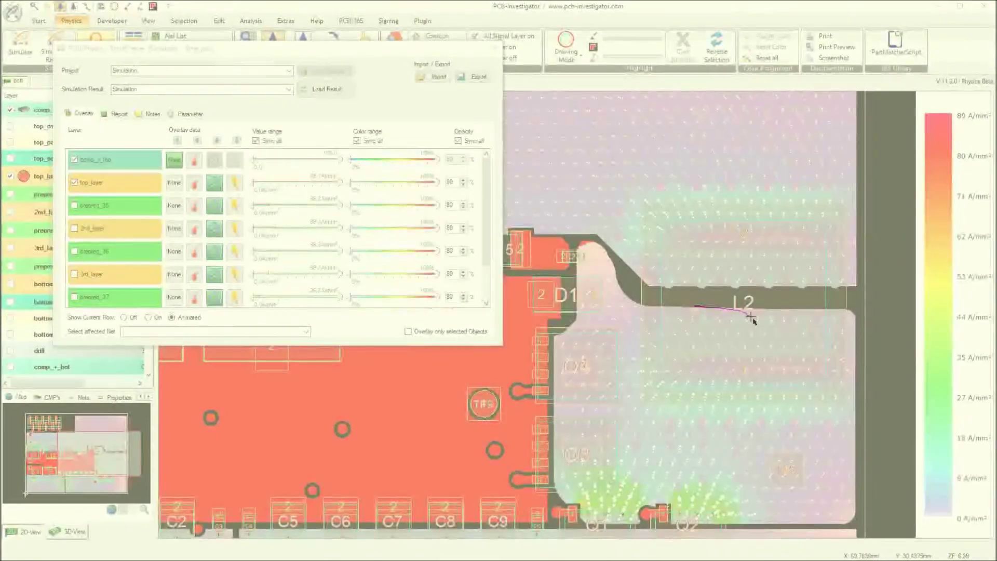
pyautogui.moveTo(727, 298)
pyautogui.mouseDown(button='right')
pyautogui.moveTo(750, 316)
pyautogui.moveTo(370, 521)
pyautogui.mouseUp(button='right')
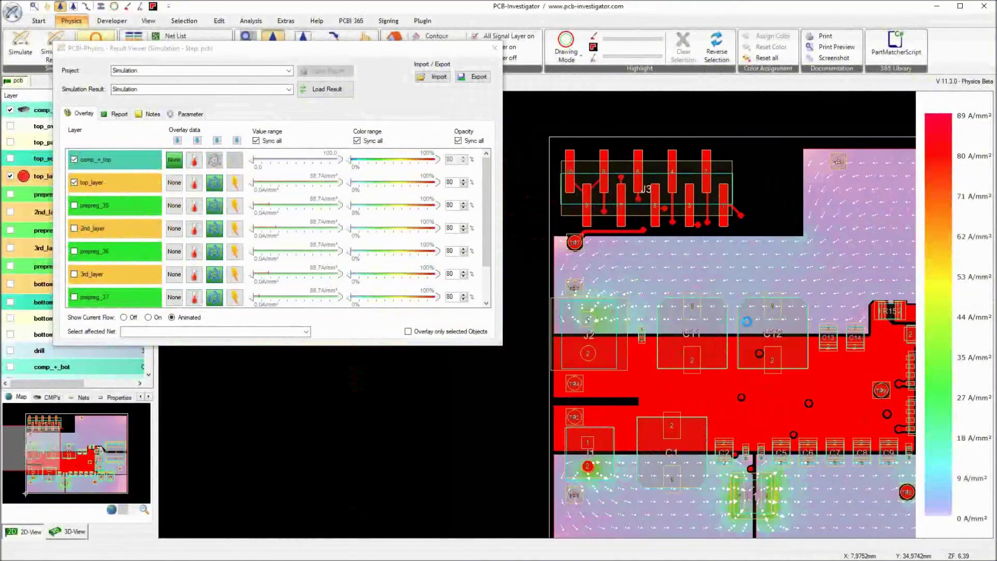
pyautogui.scroll(2, 370, 521)
pyautogui.moveTo(754, 296); pyautogui.dragTo(833, 366, button='right')
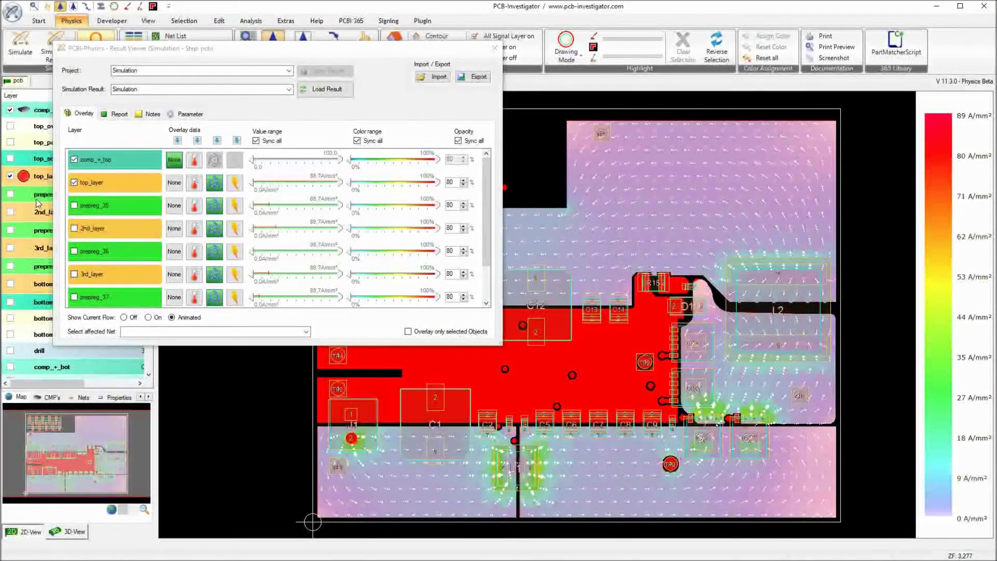
# - Step the current-density overlay through 2nd_layer, 3rd_layer and bottom_layer
pyautogui.click(38, 176)
pyautogui.click(40, 352)
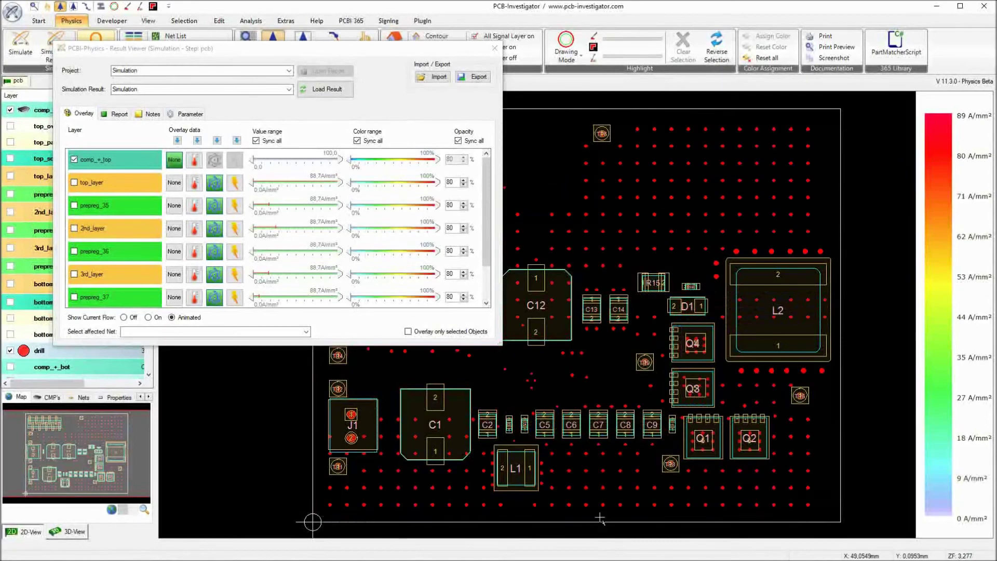
pyautogui.click(116, 179)
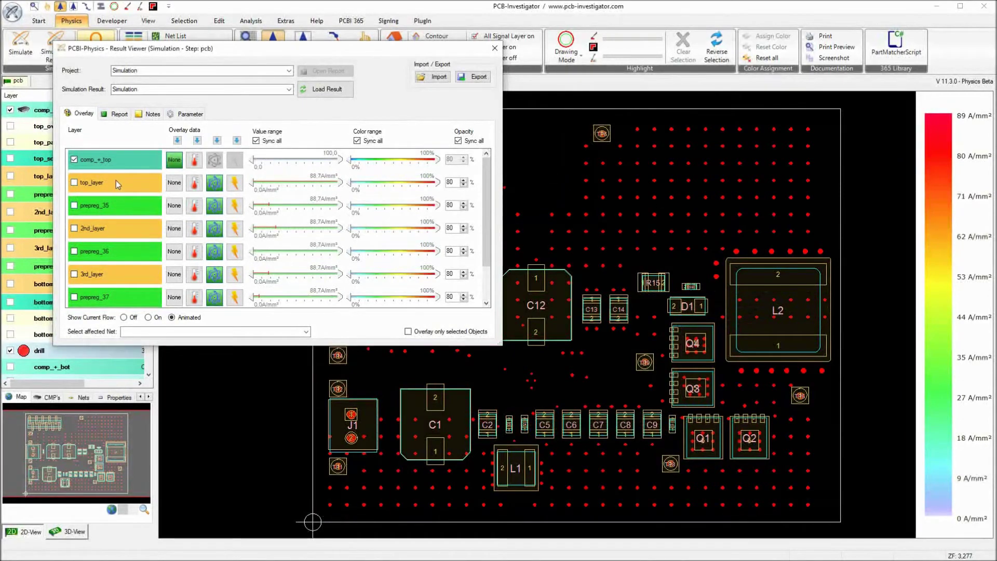
pyautogui.click(103, 228)
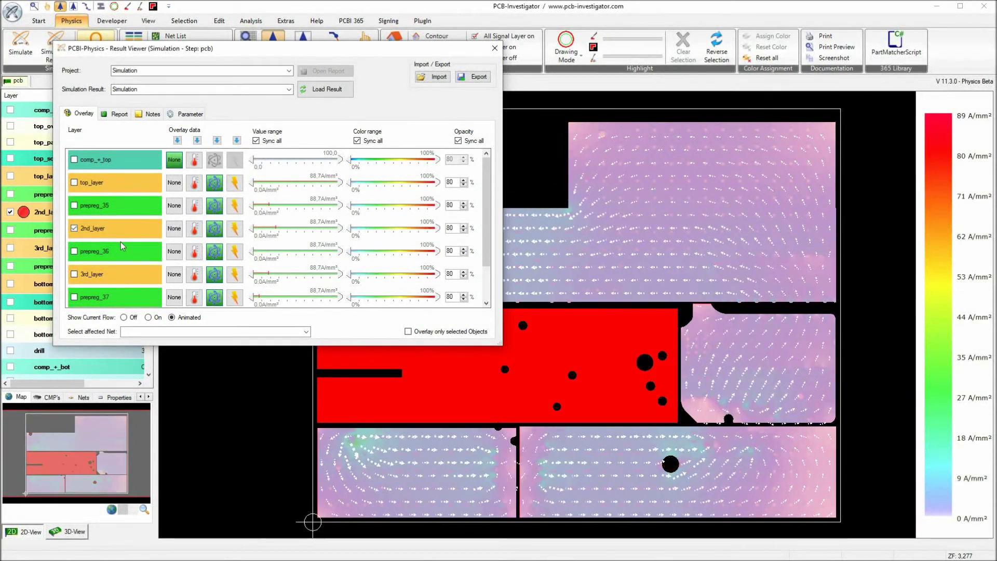
pyautogui.click(109, 284)
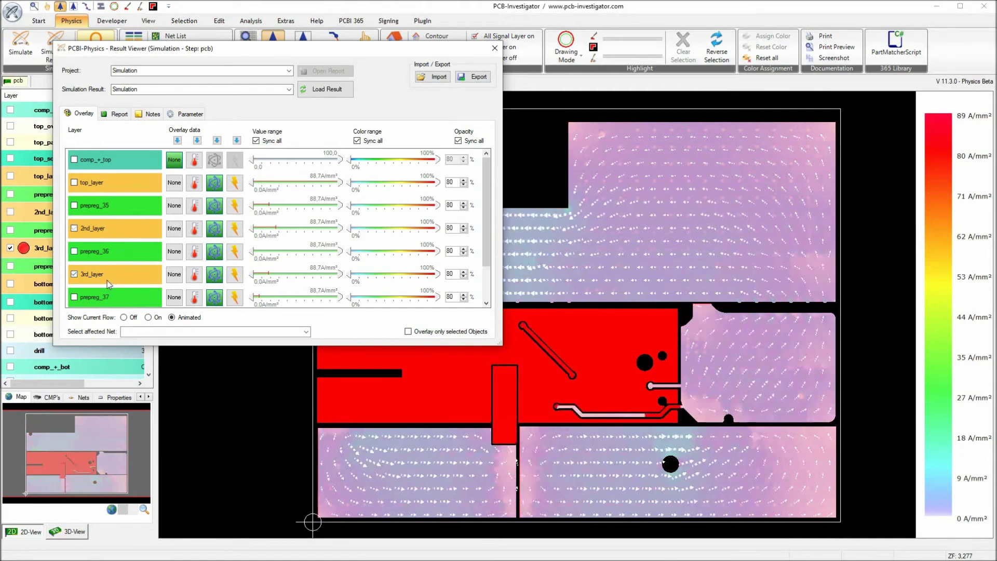
pyautogui.scroll(-1, 114, 283)
pyautogui.click(113, 279)
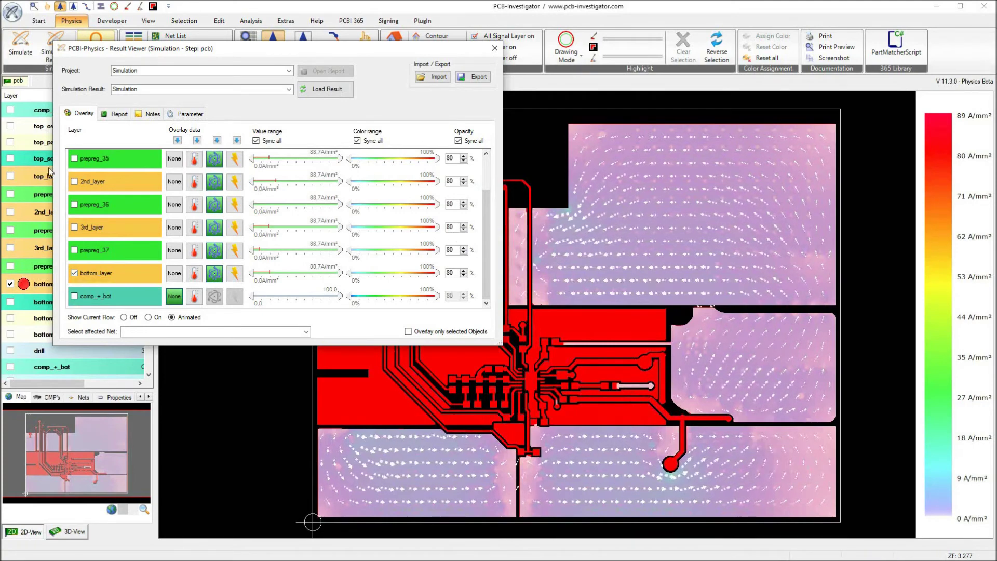
# - Switch the overlay back to top_layer with component outlines and labels around TP8, Q1 and Q2
pyautogui.scroll(1, 125, 198)
pyautogui.click(124, 190)
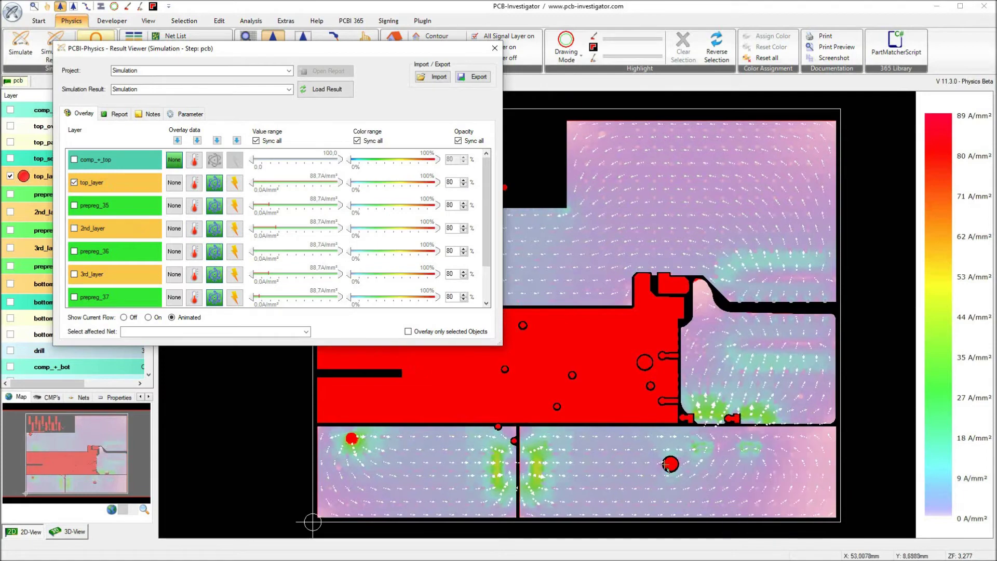
pyautogui.scroll(2, 694, 462)
pyautogui.scroll(2, 763, 313)
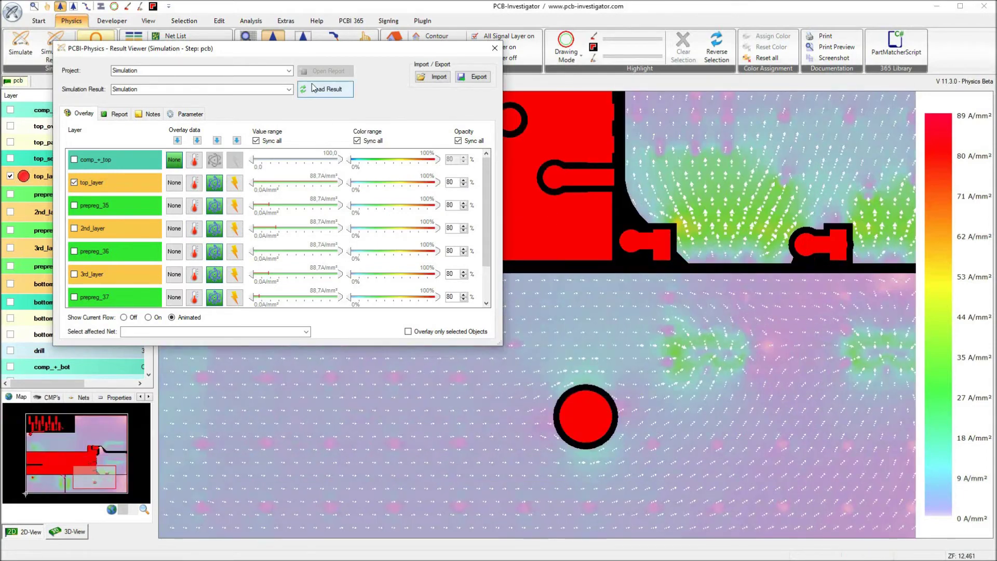
pyautogui.moveTo(282, 54); pyautogui.dragTo(282, 79)
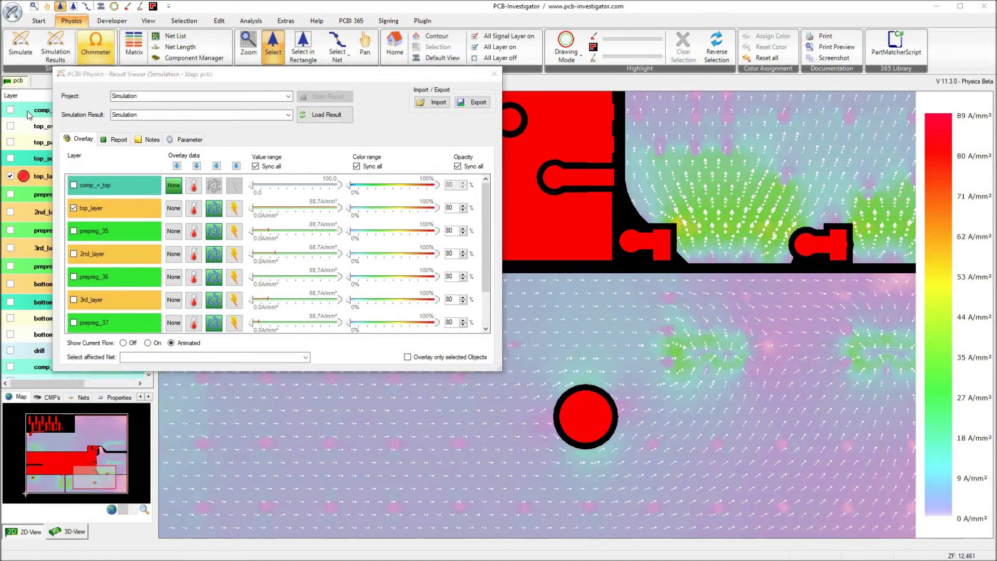
pyautogui.click(27, 110)
pyautogui.moveTo(788, 362); pyautogui.dragTo(704, 375, button='middle')
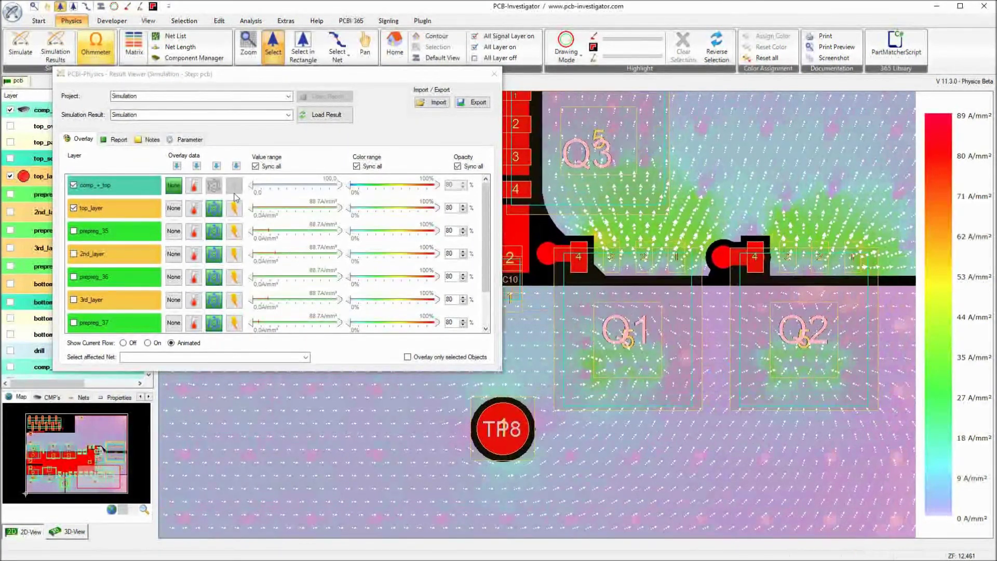
# - List per-pin simulation results sorted by component and select Q1's pins 0–2
pyautogui.click(118, 139)
pyautogui.click(110, 170)
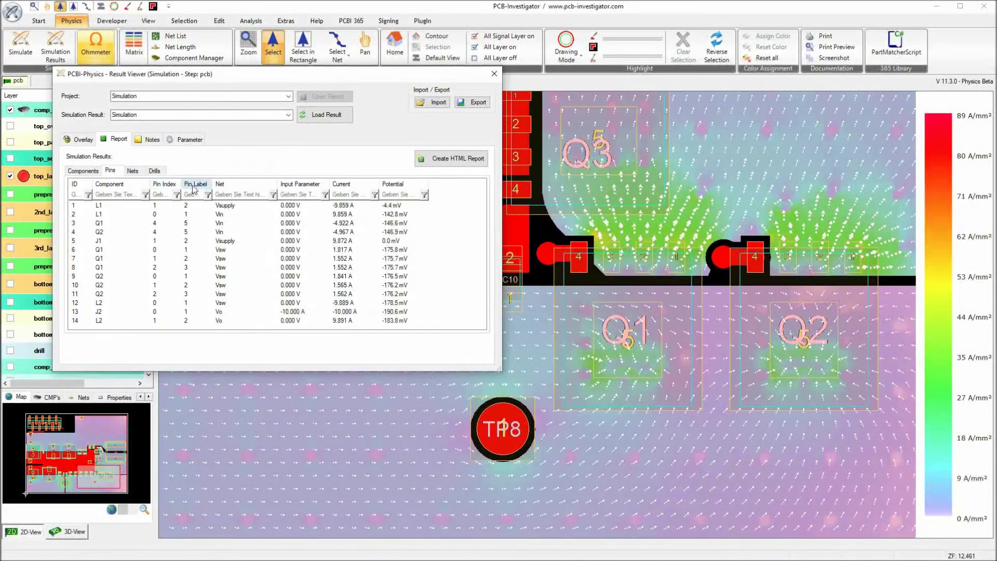
pyautogui.click(112, 184)
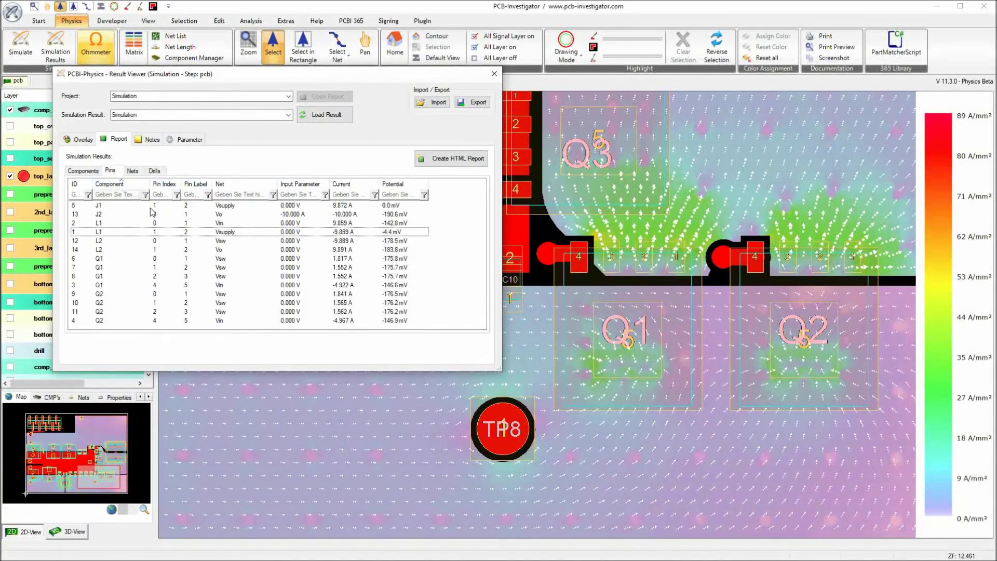
pyautogui.click(154, 286)
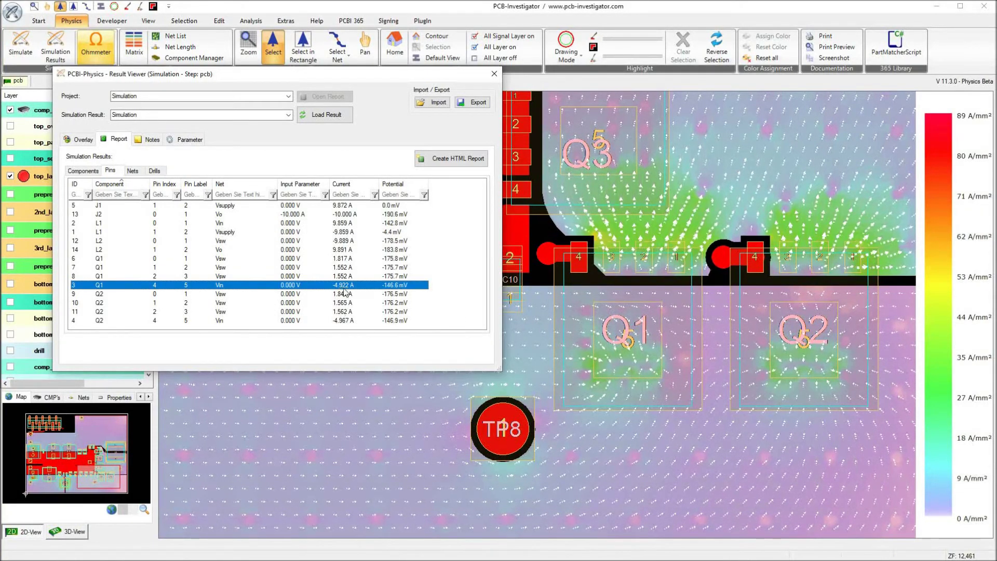
pyautogui.scroll(2, 644, 257)
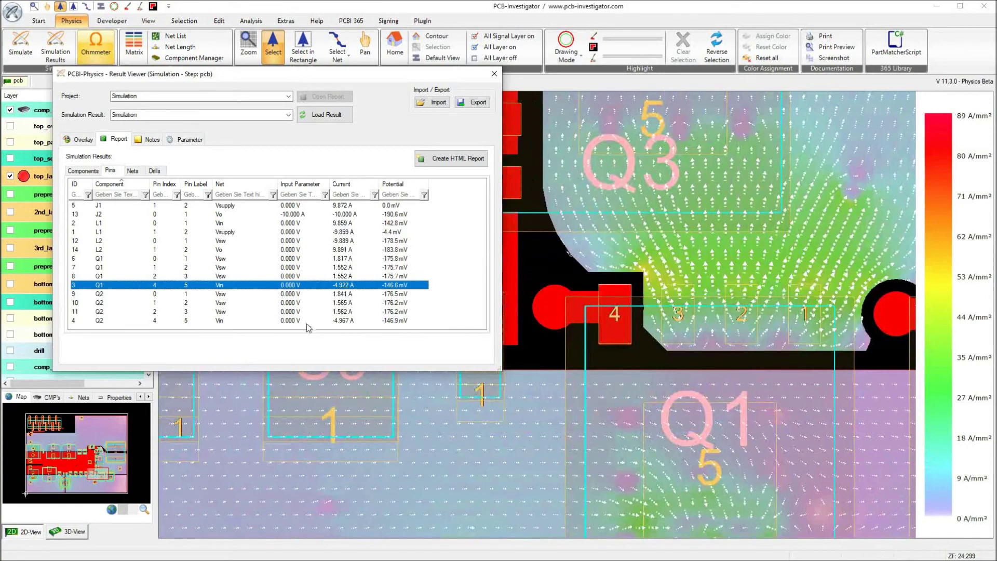
pyautogui.click(105, 258)
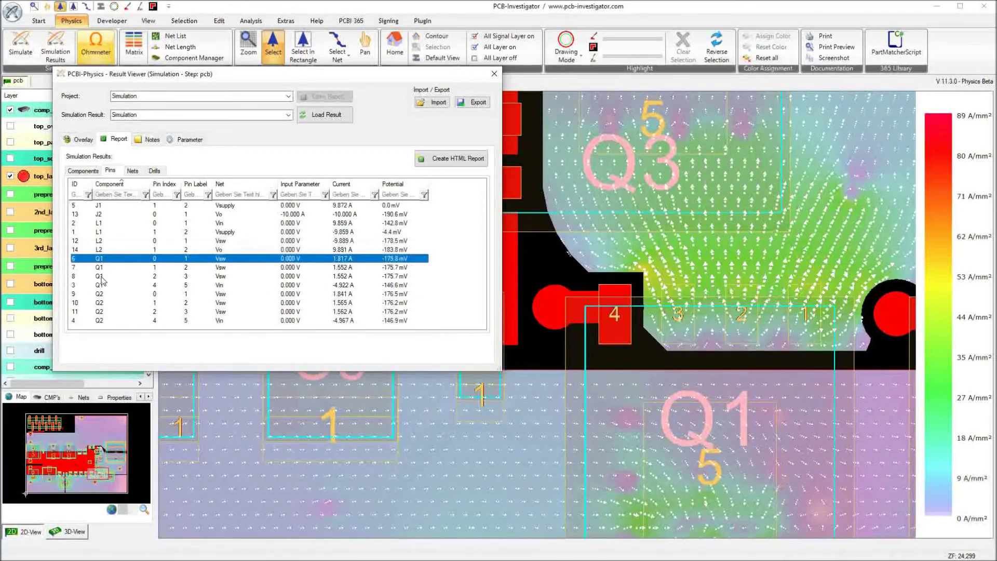
pyautogui.keyDown('shift'); pyautogui.click(102, 276); pyautogui.keyUp('shift')
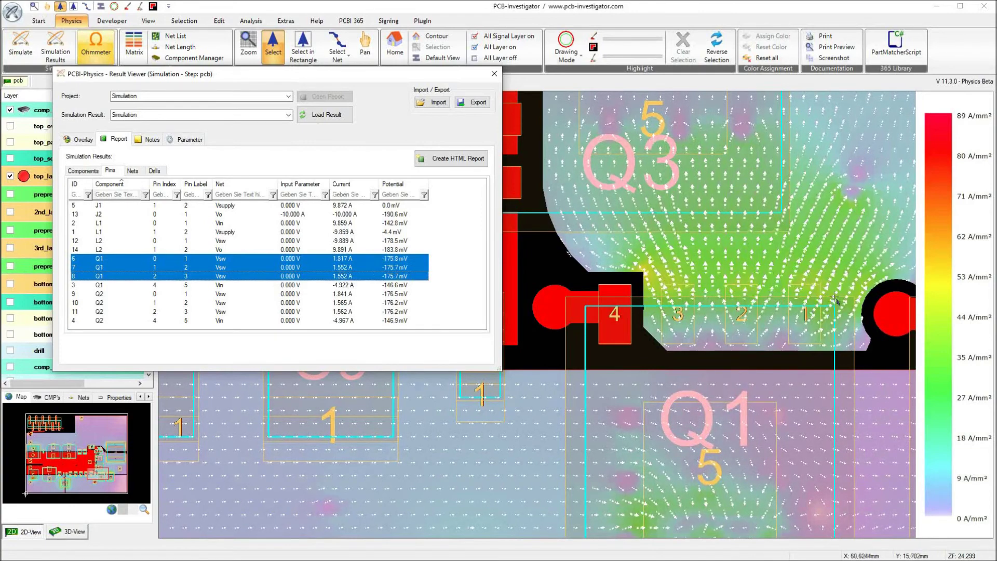
# - Pan the board to Q1 and Q2 and select the result rows for Q2's pins 0–2
pyautogui.scroll(-3, 664, 322)
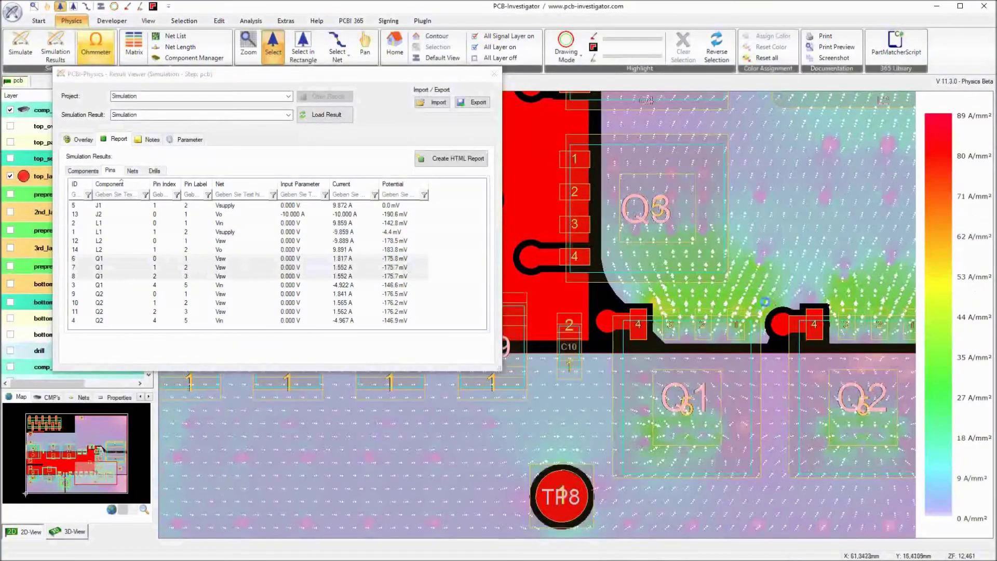
pyautogui.moveTo(754, 325); pyautogui.dragTo(575, 400, button='middle')
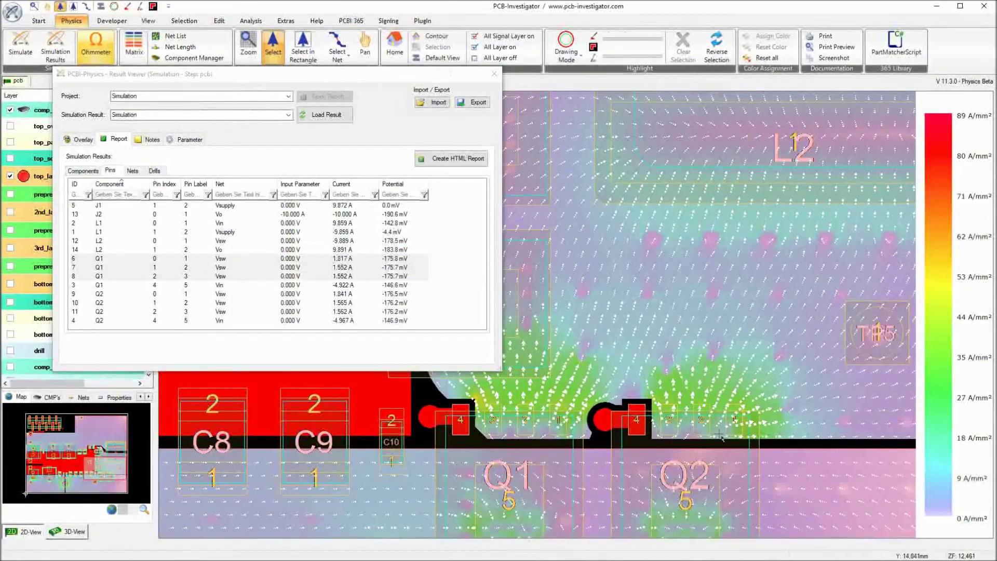
pyautogui.scroll(2, 786, 310)
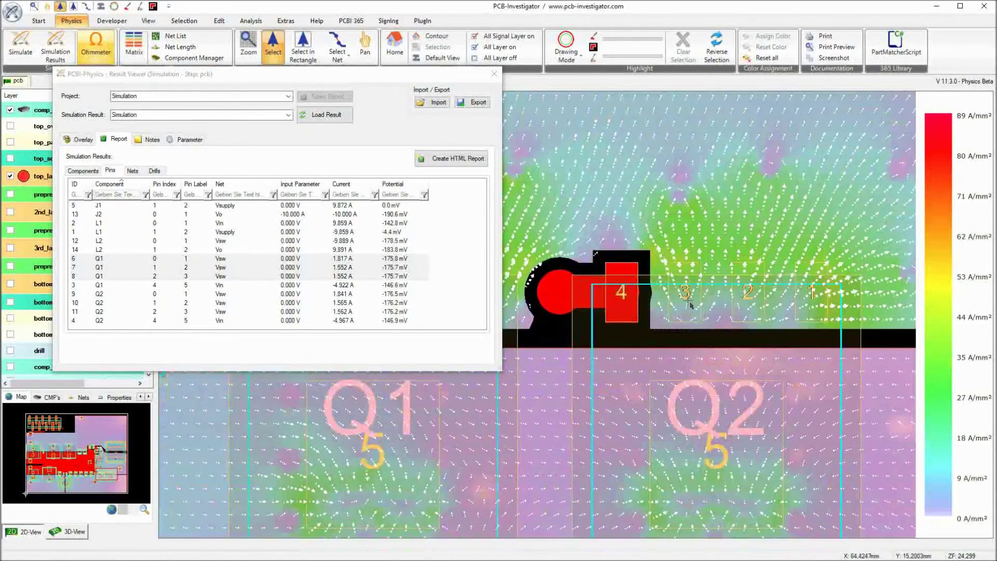
pyautogui.moveTo(125, 292); pyautogui.dragTo(119, 312)
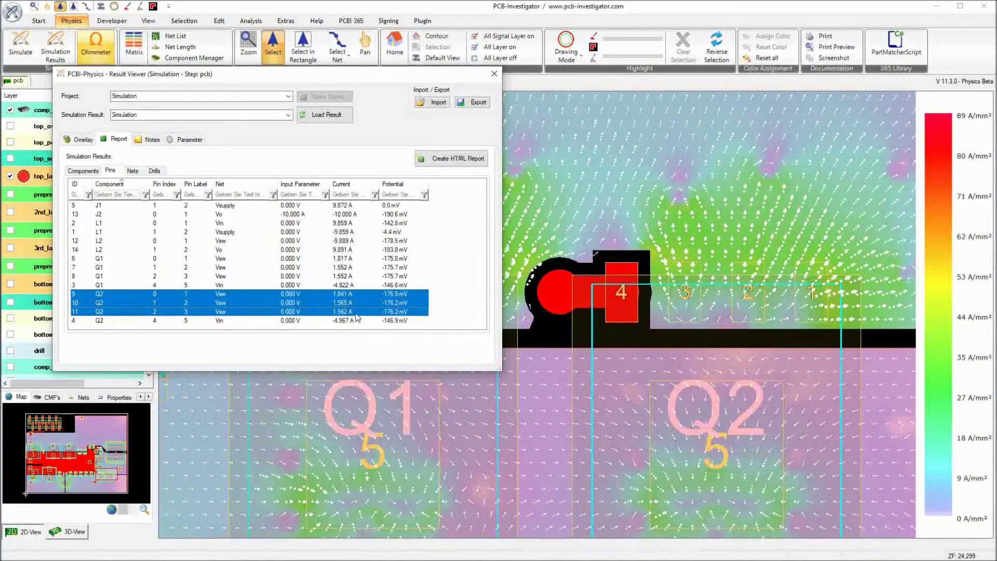
pyautogui.scroll(-3, 829, 291)
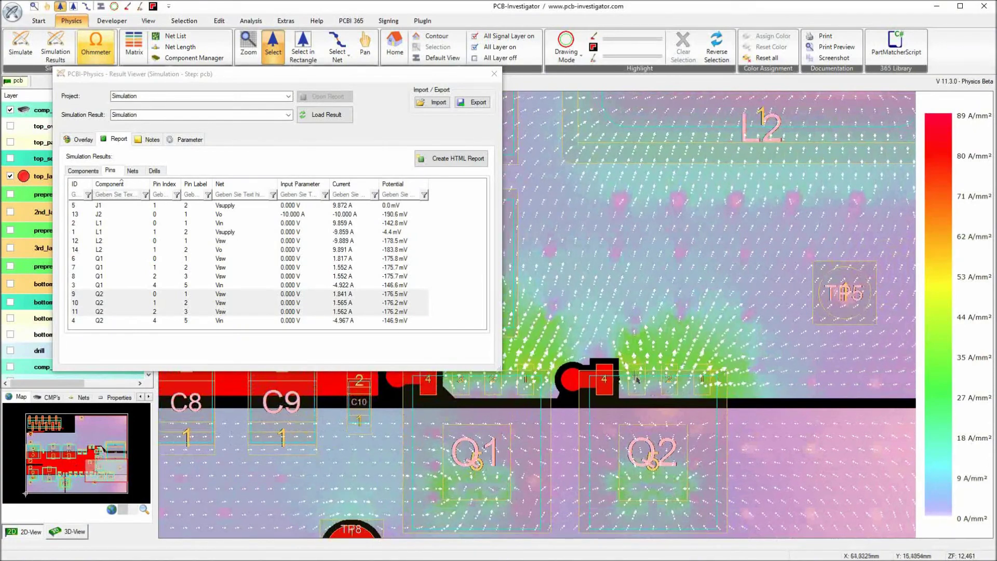
pyautogui.scroll(-3, 735, 345)
pyautogui.scroll(3, 771, 345)
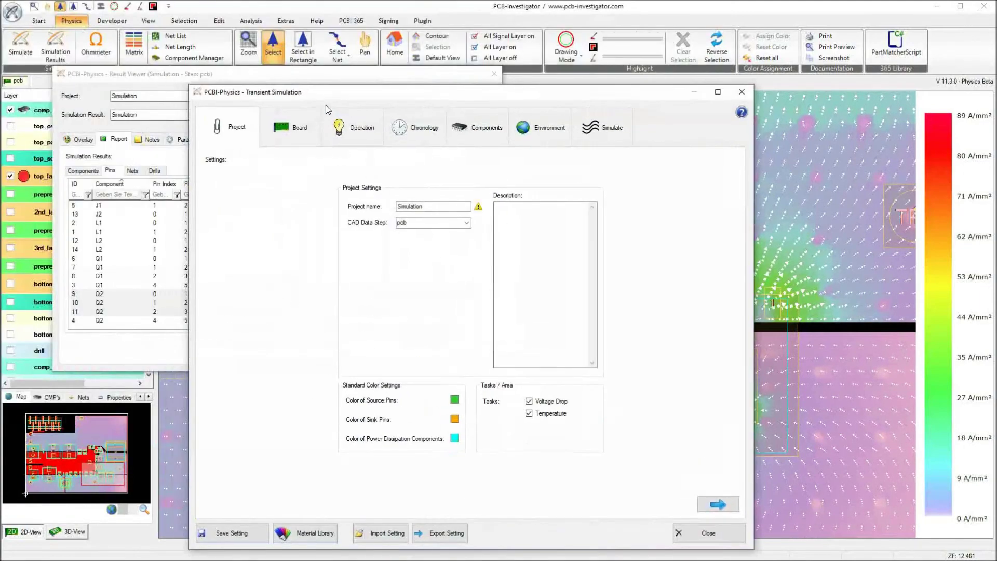
pyautogui.click(340, 120)
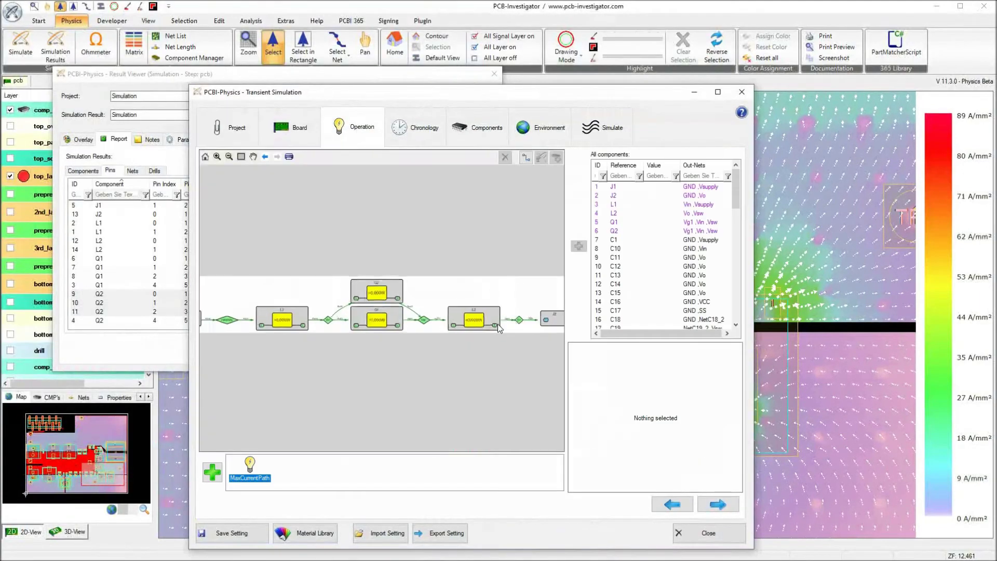
pyautogui.scroll(3, 426, 346)
pyautogui.moveTo(382, 244); pyautogui.dragTo(478, 243)
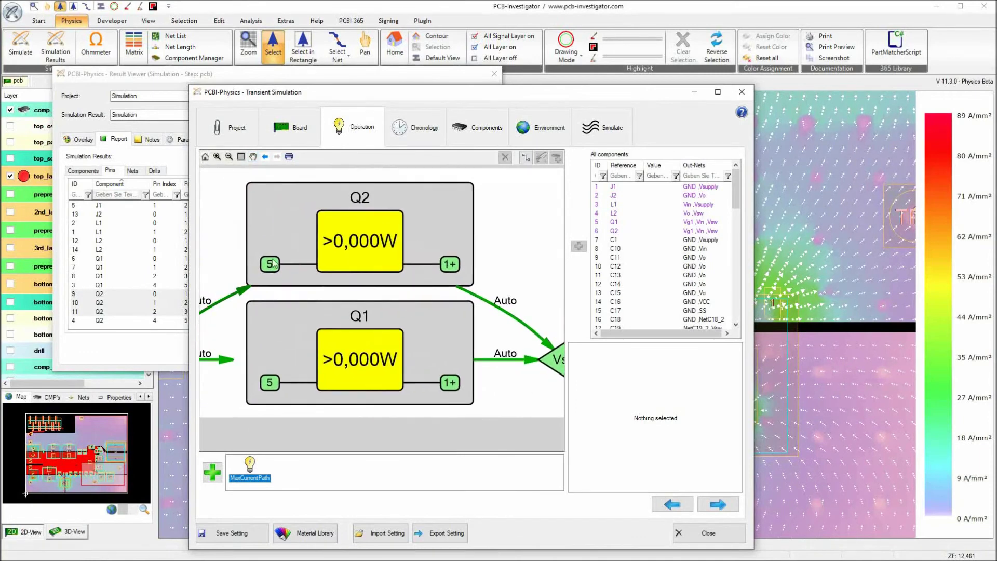
pyautogui.scroll(1, 449, 266)
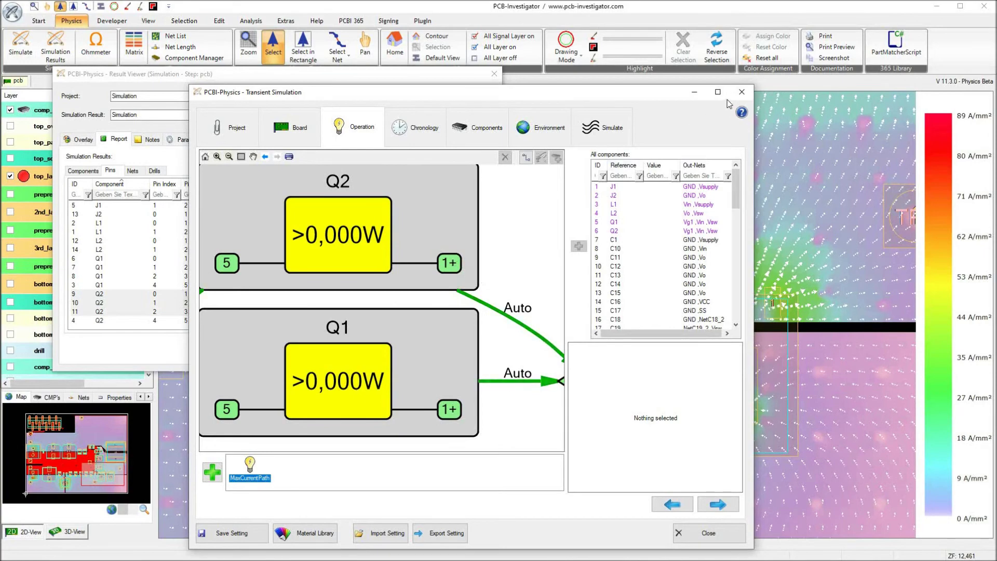
pyautogui.click(742, 92)
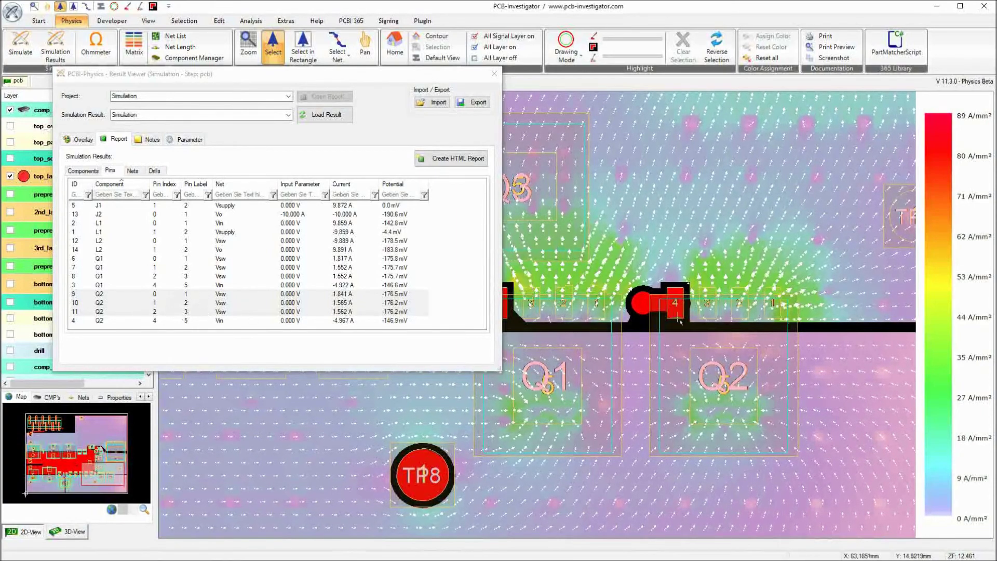
# - Return to the potential overlay settings and fit the whole board in view
pyautogui.scroll(-2, 680, 321)
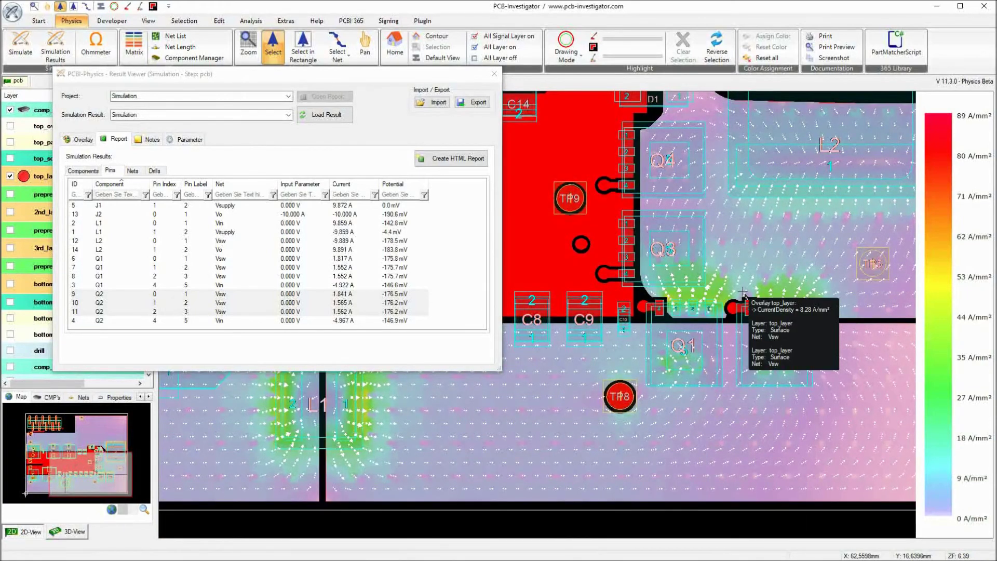
pyautogui.click(82, 141)
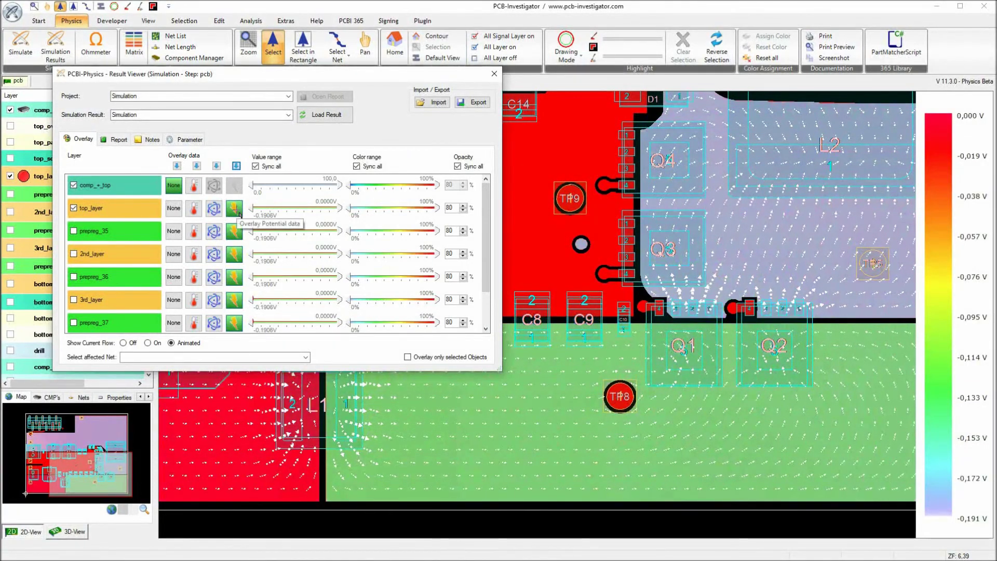
pyautogui.moveTo(665, 214); pyautogui.dragTo(734, 262, button='right')
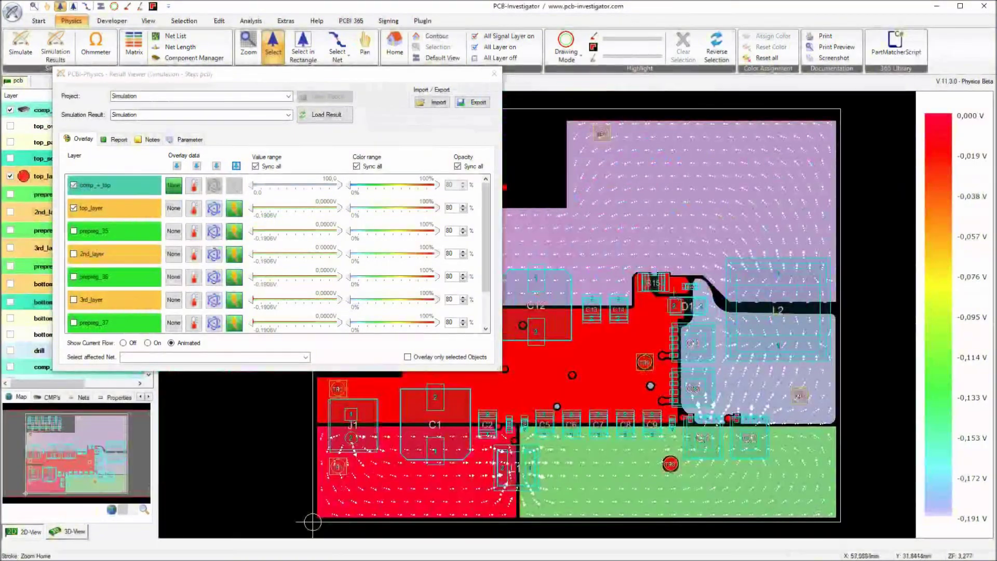
pyautogui.moveTo(407, 79); pyautogui.dragTo(344, 232)
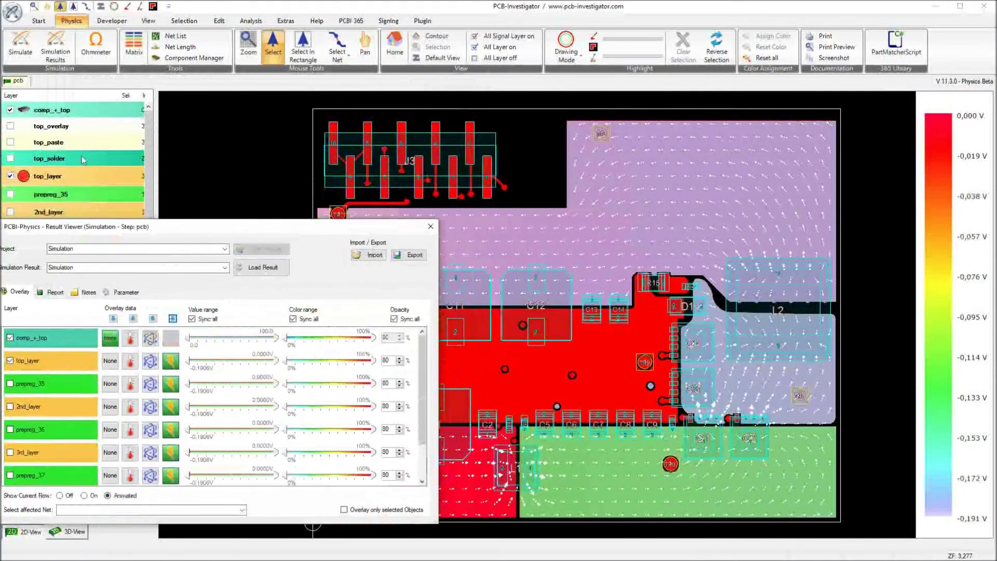
# - Recolour the top_layer layer grey
pyautogui.rightClick(57, 177)
pyautogui.click(92, 296)
pyautogui.click(537, 221)
pyautogui.click(478, 293)
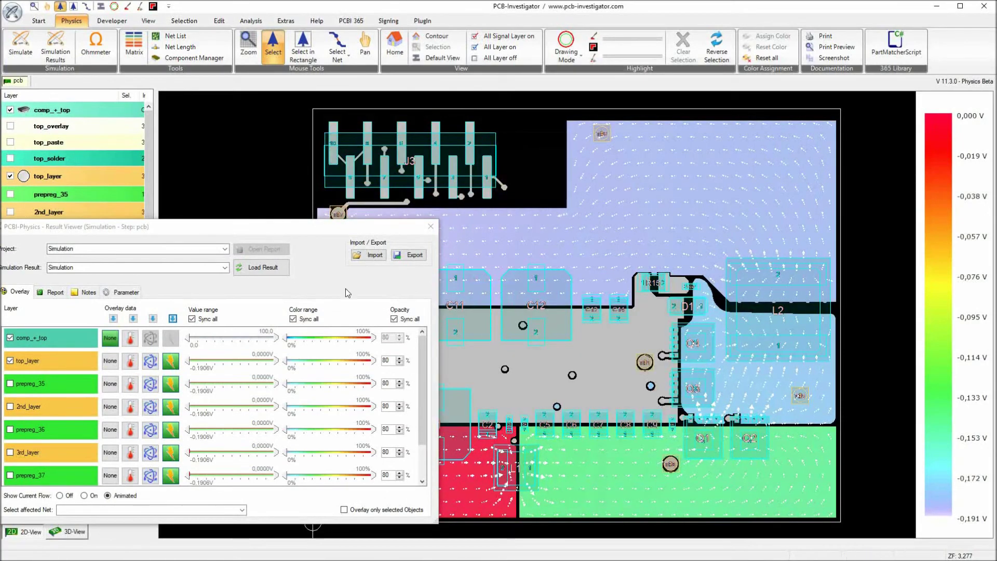
# - Reposition the results window and show the empty list of value notes
pyautogui.moveTo(304, 236); pyautogui.dragTo(220, 179)
pyautogui.scroll(3, 680, 333)
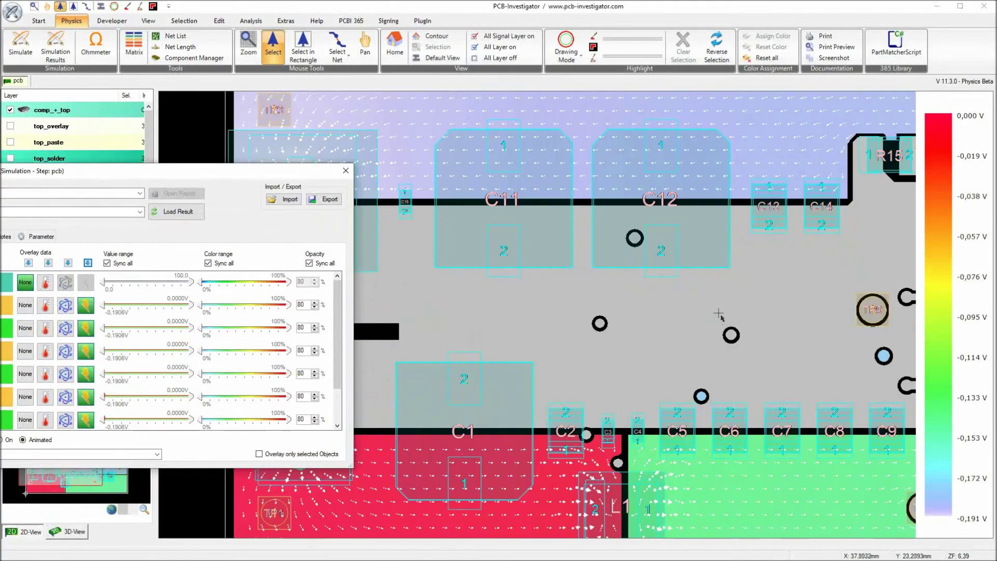
pyautogui.scroll(-3, 690, 348)
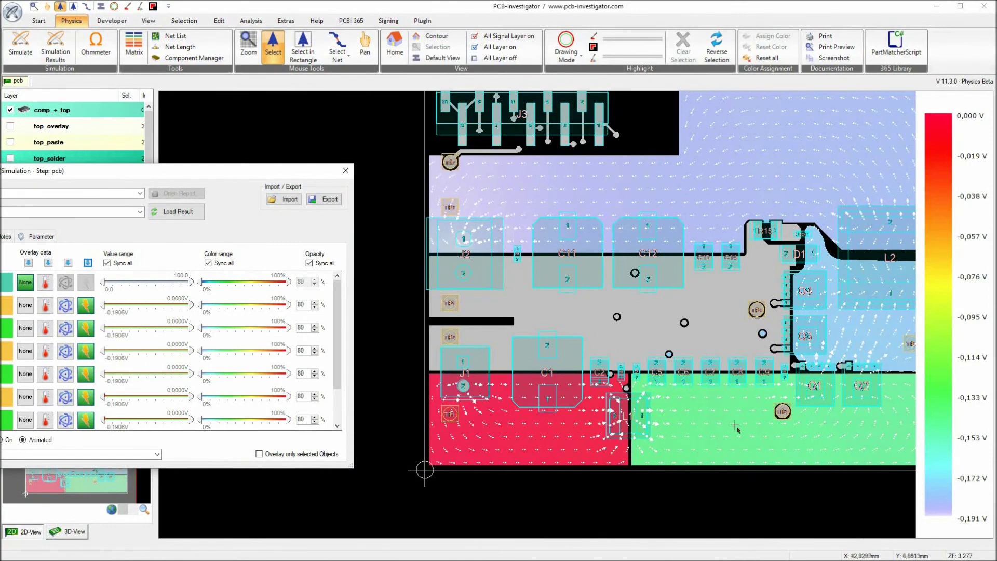
pyautogui.moveTo(497, 193)
pyautogui.moveTo(814, 437)
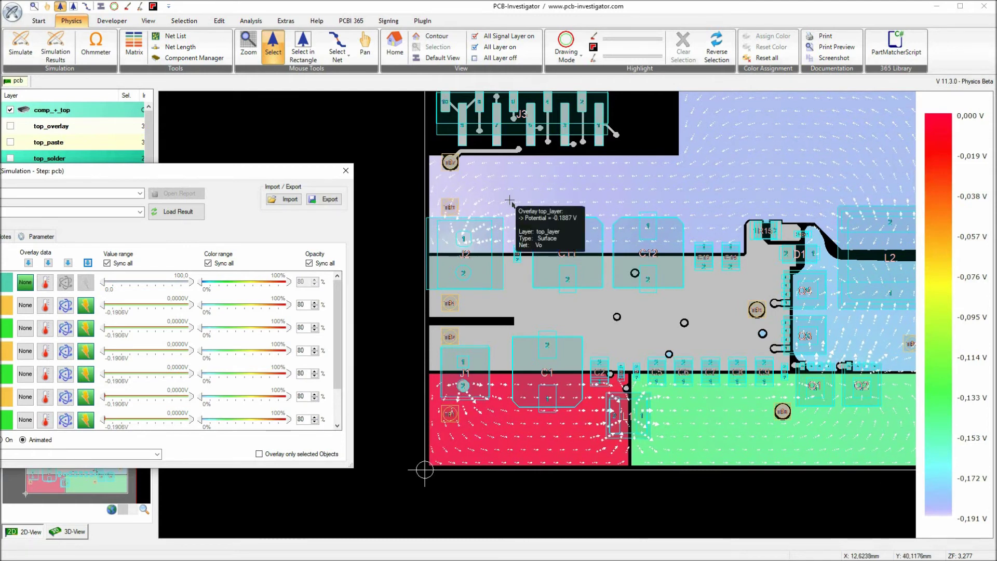
pyautogui.moveTo(54, 171); pyautogui.dragTo(111, 168)
pyautogui.click(58, 232)
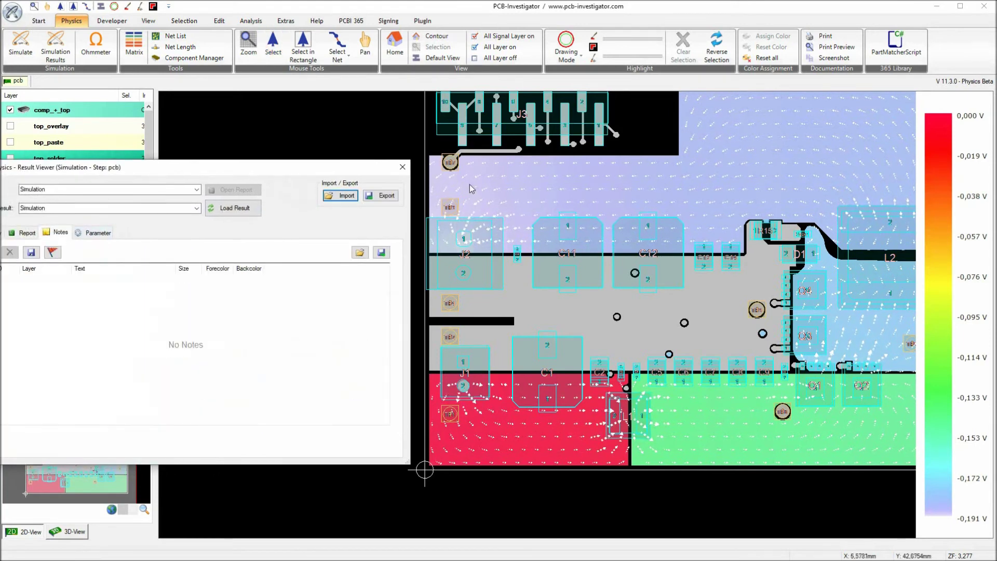
# - Pin potential notes of −189.8 mV and −0.9 mV on top_layer, then bring the Result Viewer fully on screen
pyautogui.click(480, 235)
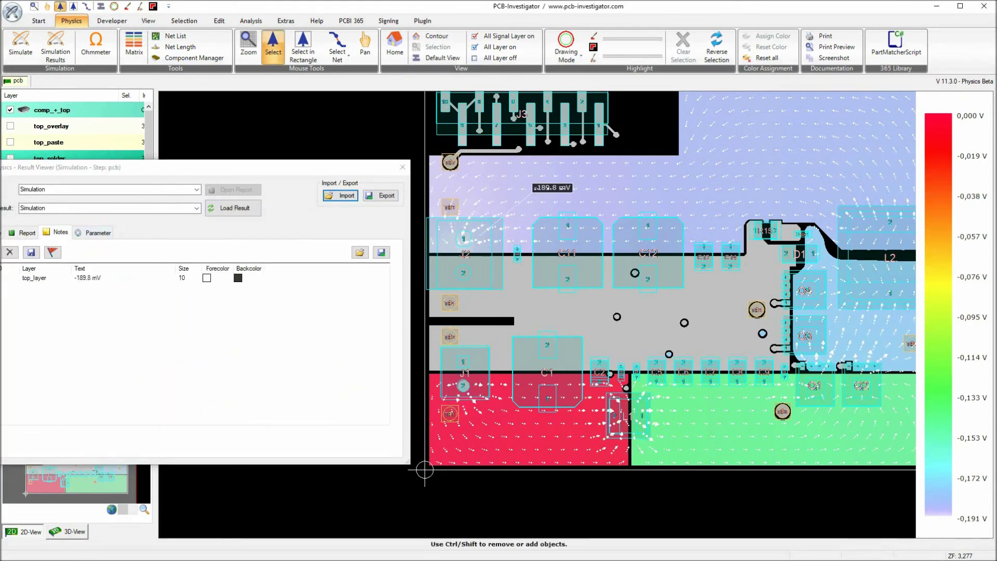
pyautogui.click(476, 404)
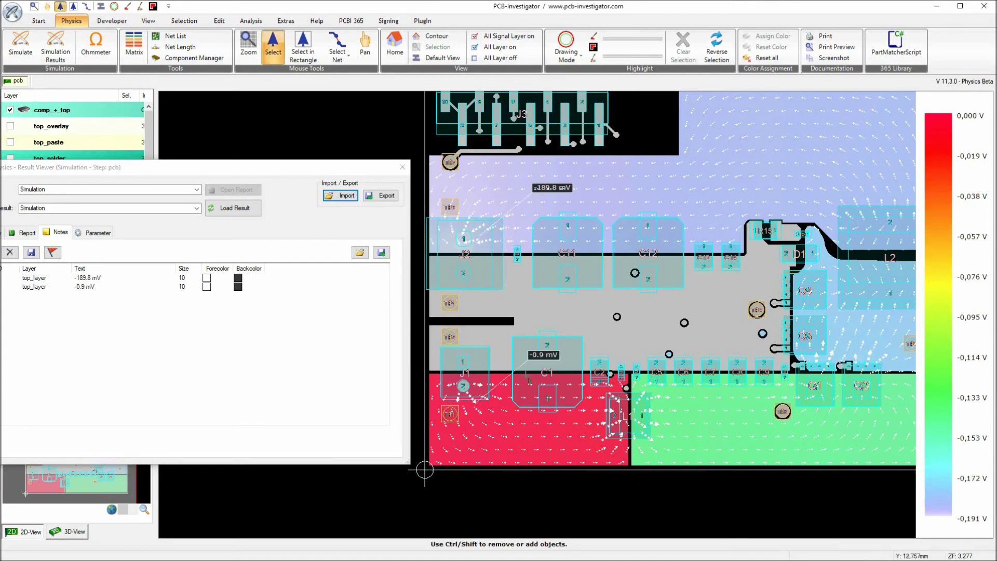
pyautogui.moveTo(528, 297)
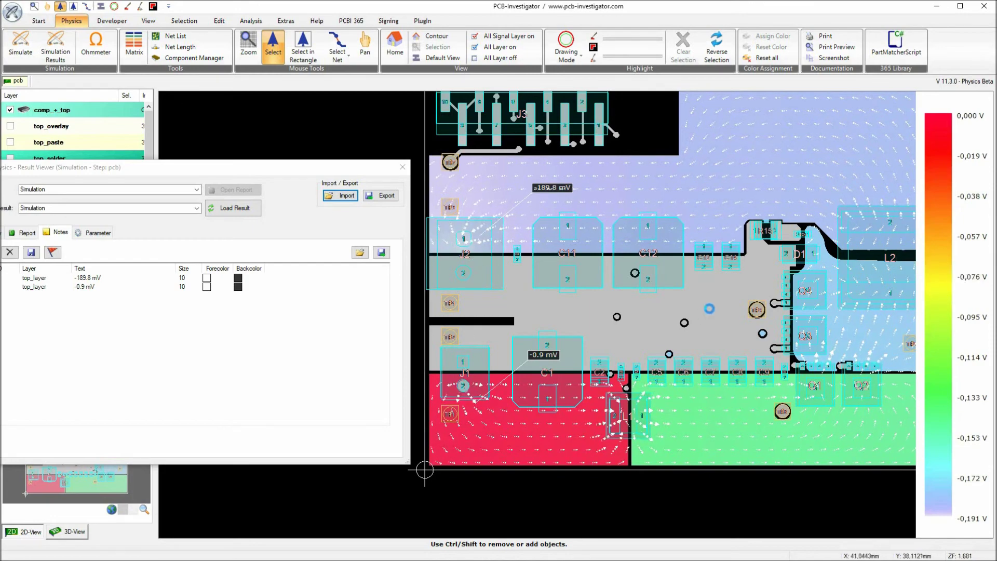
pyautogui.scroll(-2, 706, 311)
pyautogui.scroll(2, 703, 316)
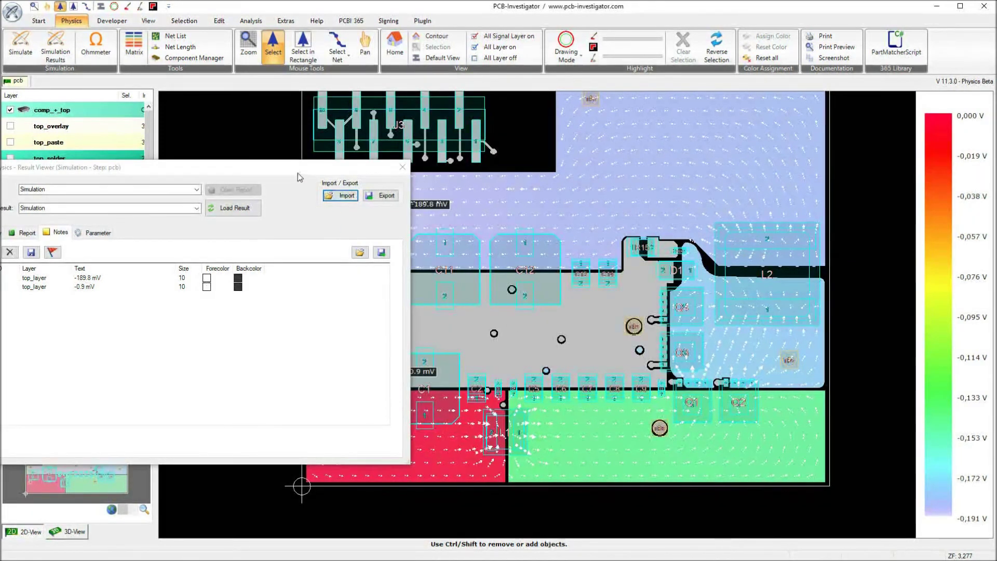
pyautogui.moveTo(297, 173); pyautogui.dragTo(472, 211)
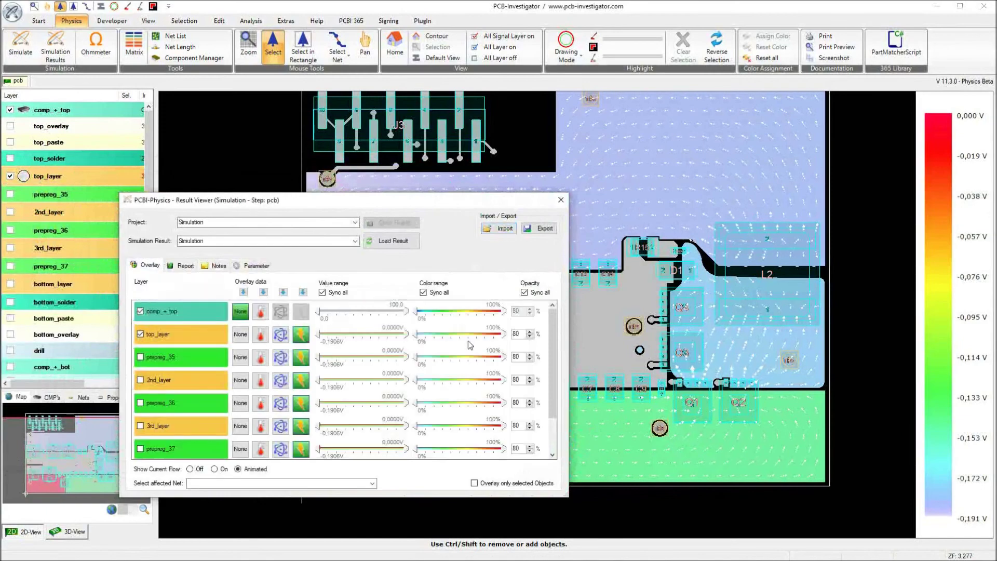
# - Switch the overlay data to temperature for all layers and hide top_layer to expose component temperatures
pyautogui.click(263, 292)
pyautogui.click(196, 316)
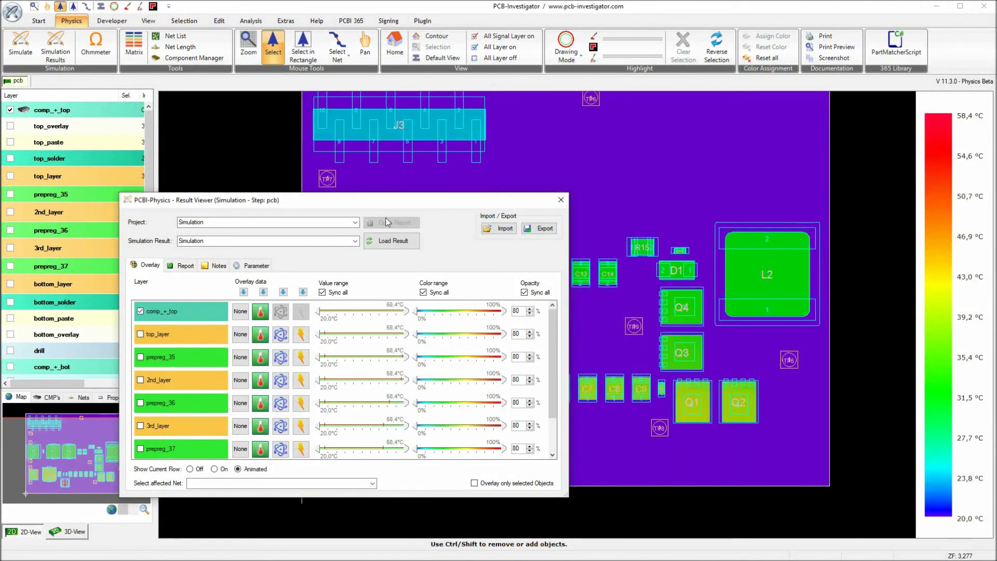
pyautogui.moveTo(347, 205); pyautogui.dragTo(172, 210)
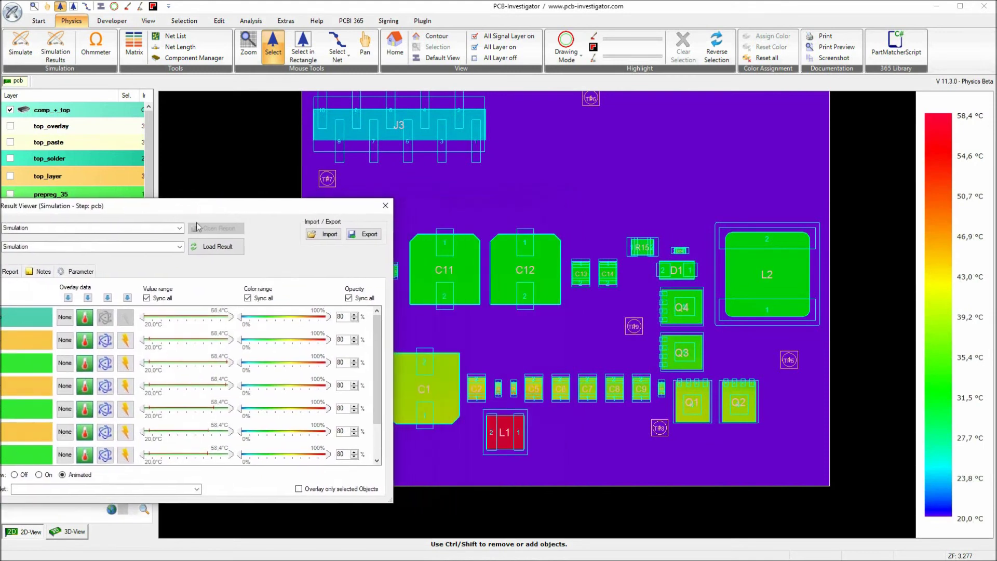
pyautogui.moveTo(522, 442)
pyautogui.moveTo(221, 209); pyautogui.dragTo(257, 192)
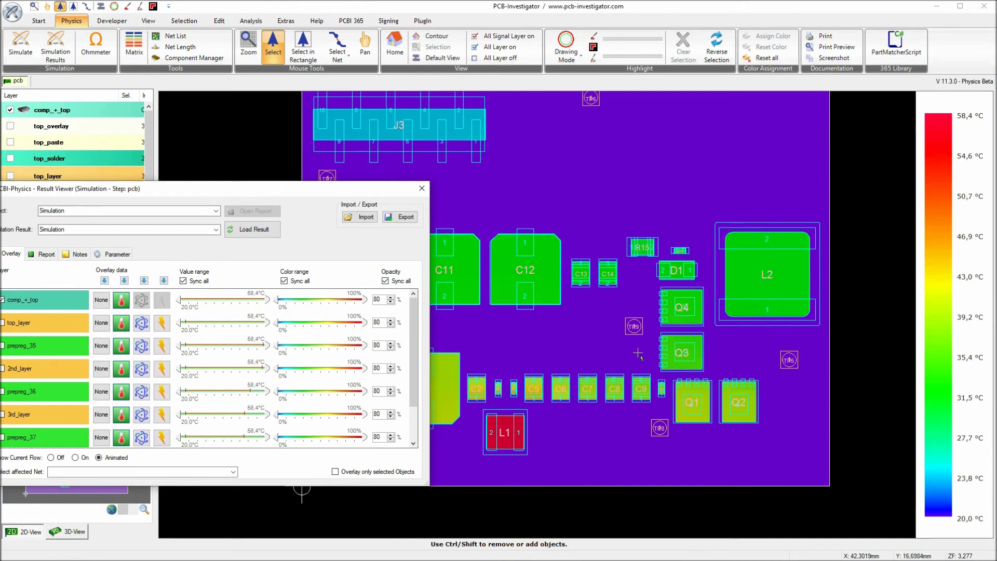
# - Zoom in to read the L2 and L1 temperatures, L1 hottest, then re-enable the top_layer overlay
pyautogui.scroll(2, 715, 313)
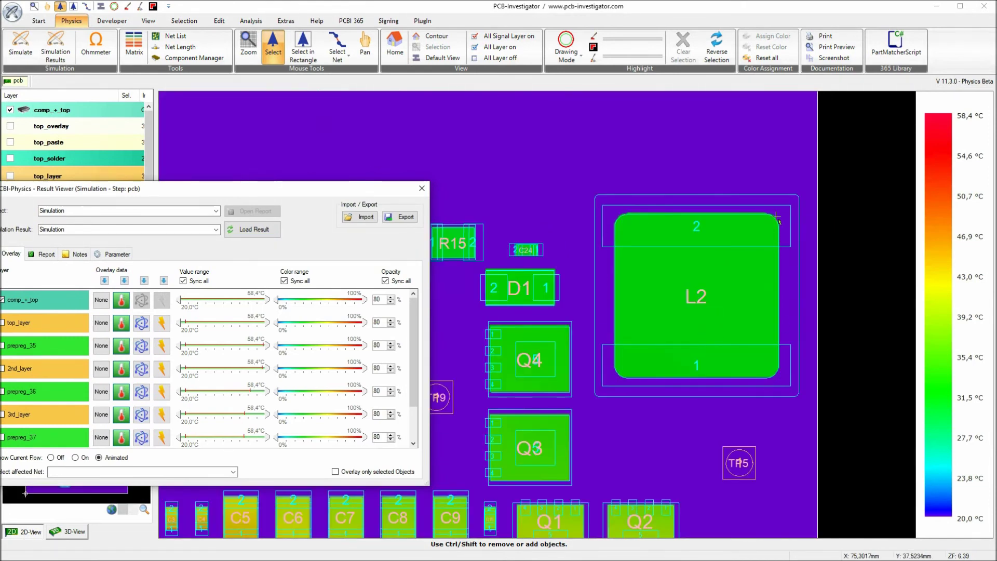
pyautogui.moveTo(777, 217)
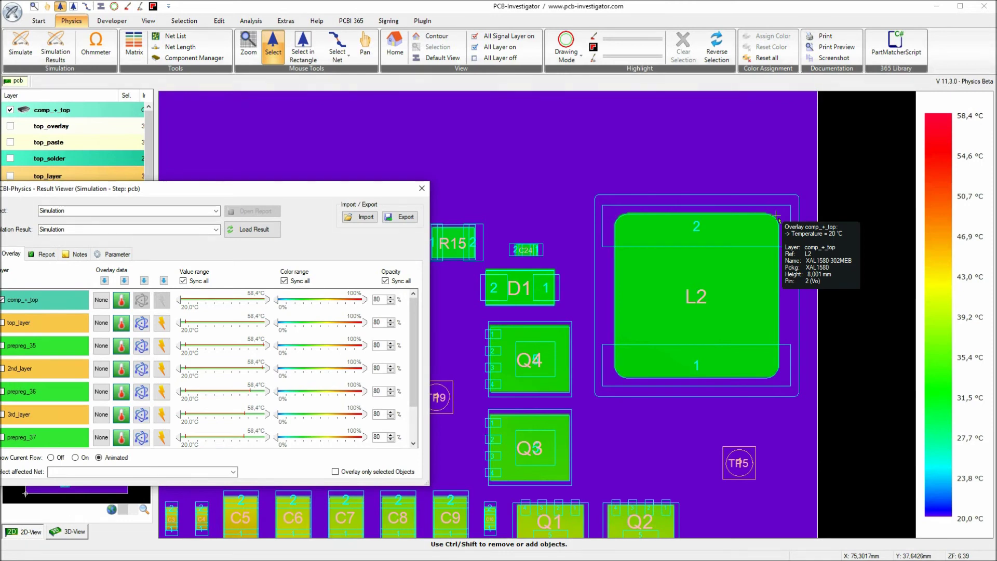
pyautogui.scroll(2, 754, 325)
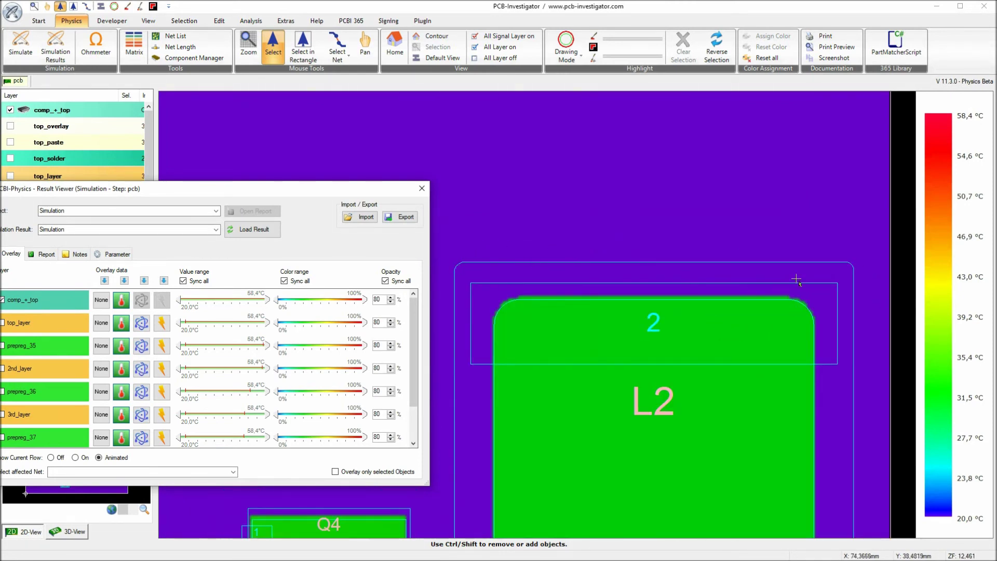
pyautogui.scroll(-2, 646, 420)
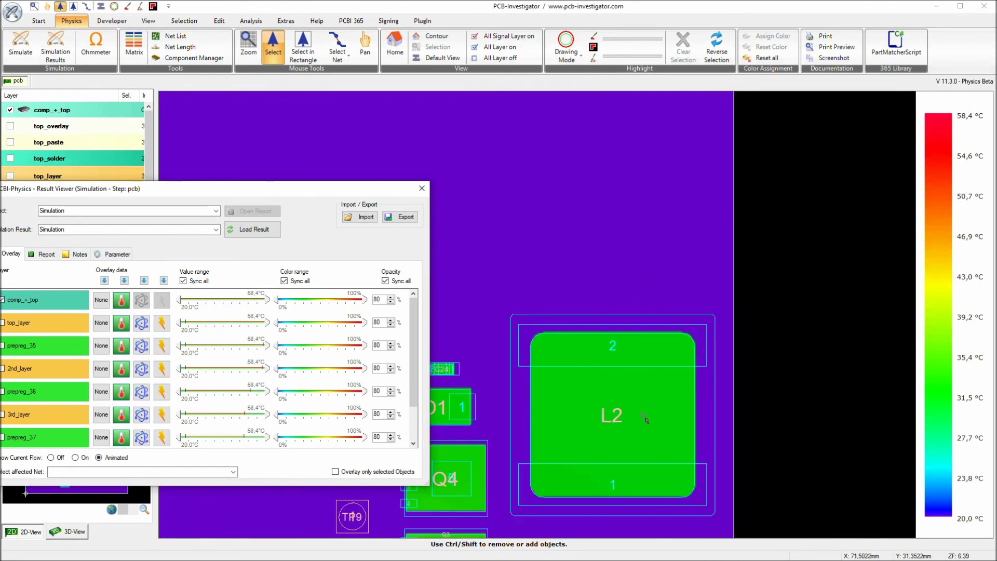
pyautogui.scroll(-2, 696, 310)
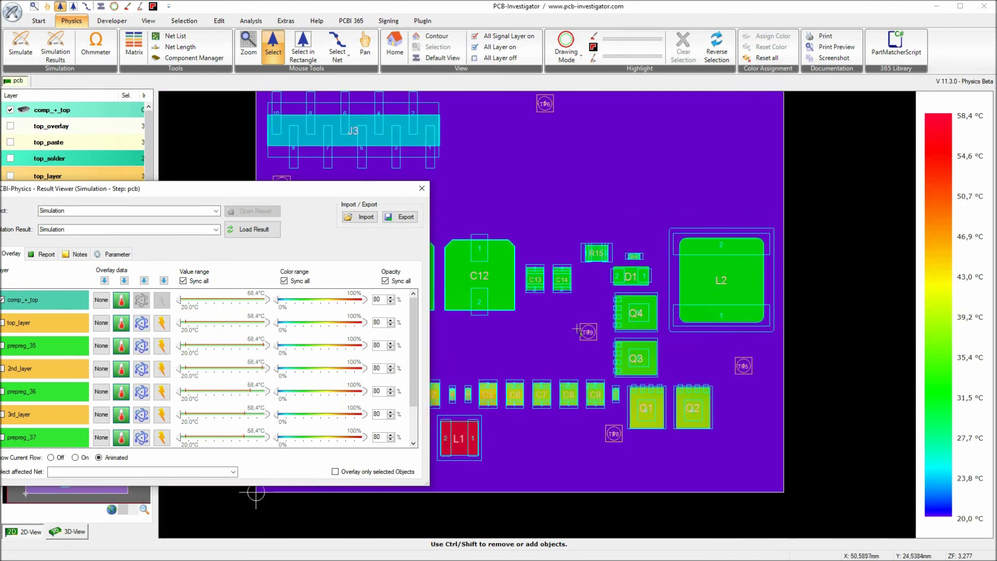
pyautogui.scroll(2, 742, 307)
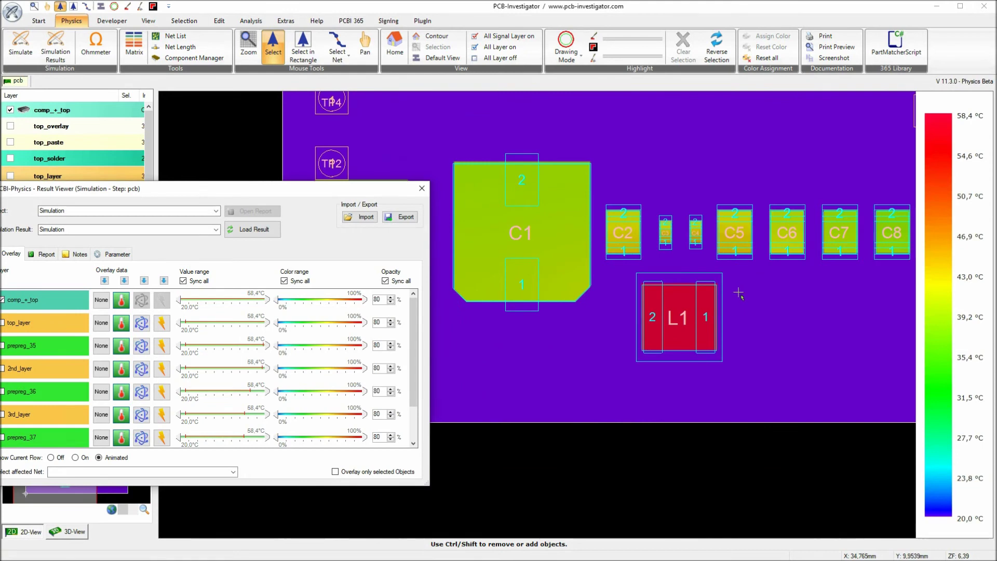
pyautogui.moveTo(728, 291)
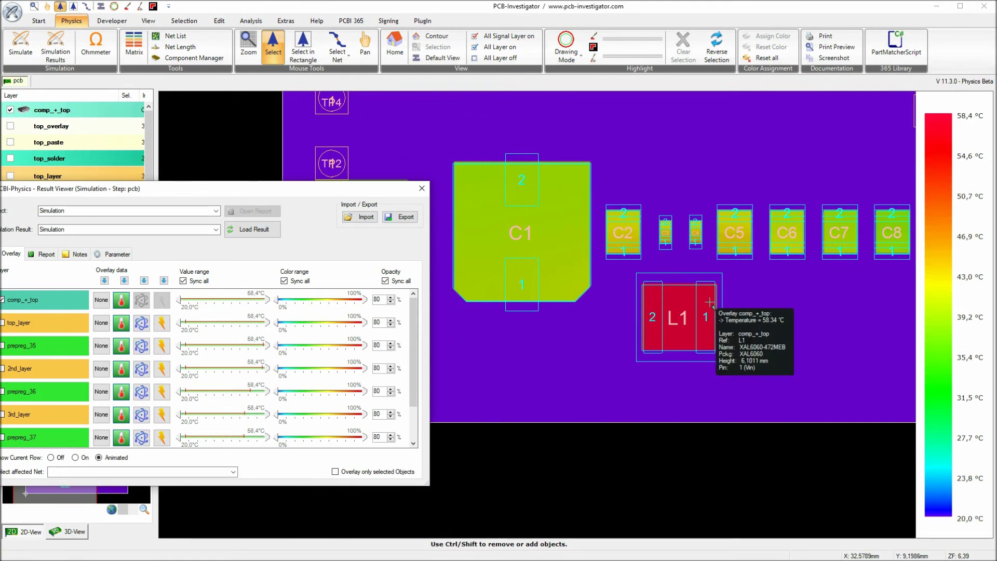
pyautogui.scroll(2, 712, 315)
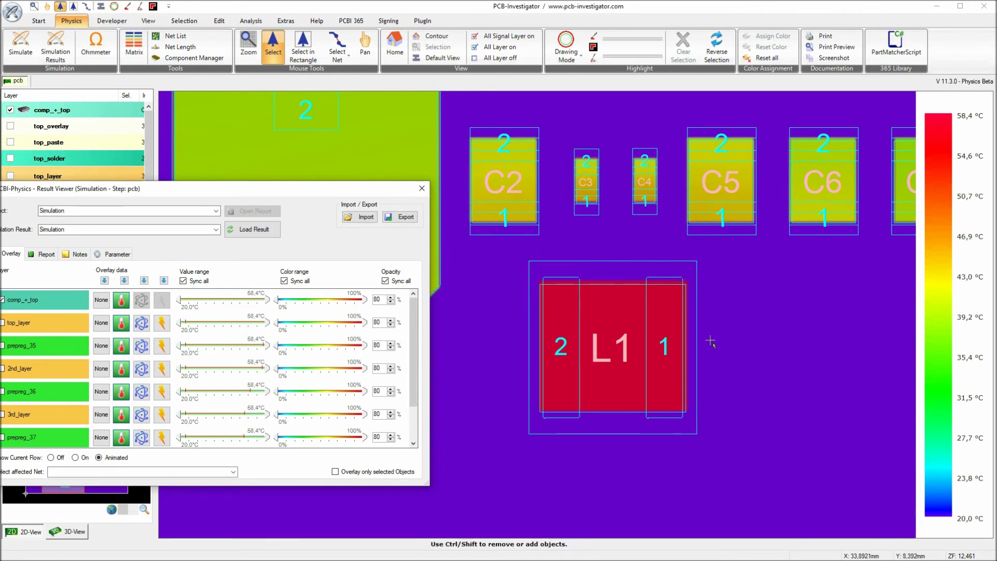
pyautogui.scroll(-5, 703, 336)
pyautogui.click(42, 323)
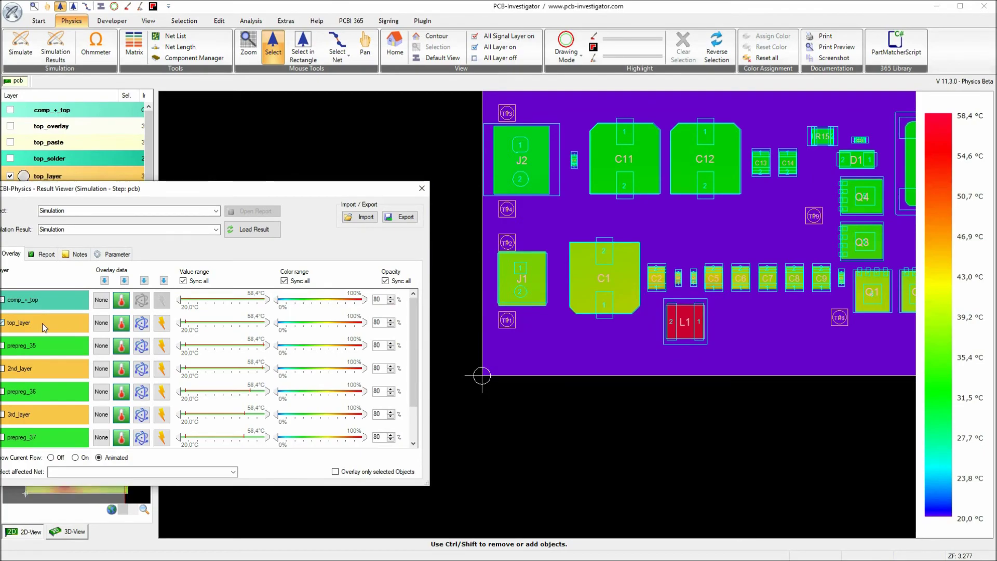
# - Turn off current-flow arrows and pin temperature notes of 57.8 °C near L1 and 29.9 °C upper right
pyautogui.moveTo(613, 204); pyautogui.dragTo(740, 327, button='right')
pyautogui.click(51, 457)
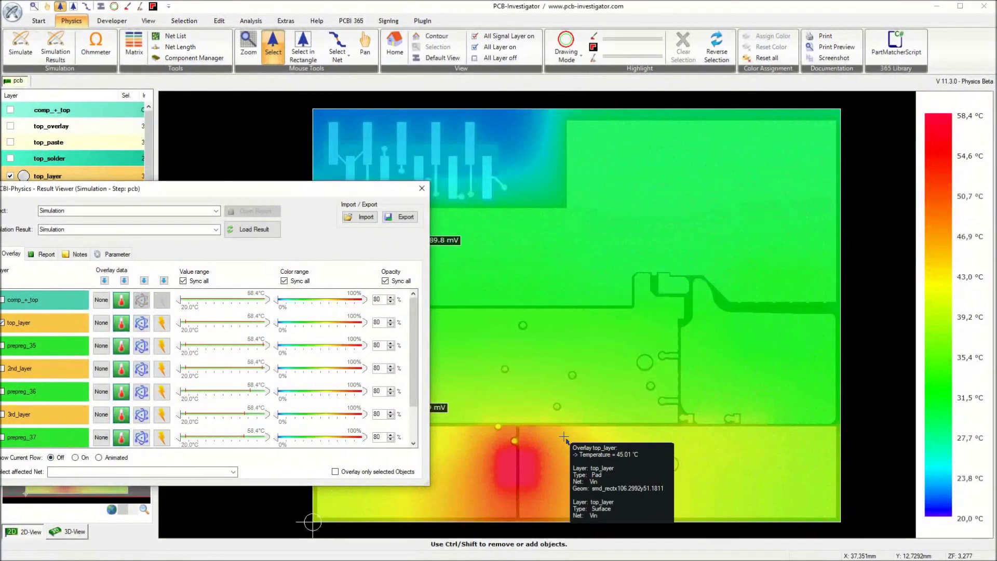
pyautogui.click(76, 253)
pyautogui.click(528, 463)
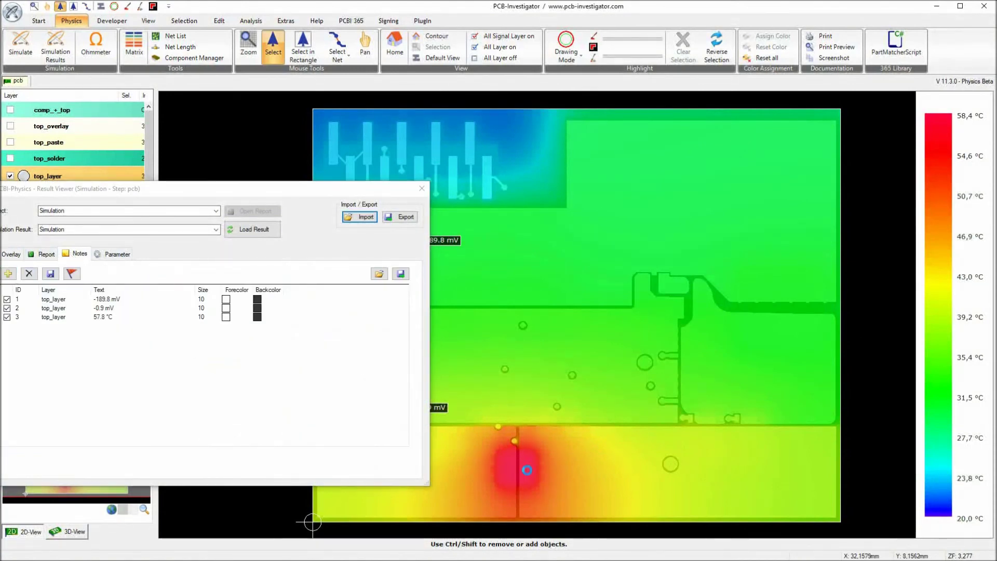
pyautogui.click(8, 273)
pyautogui.click(661, 222)
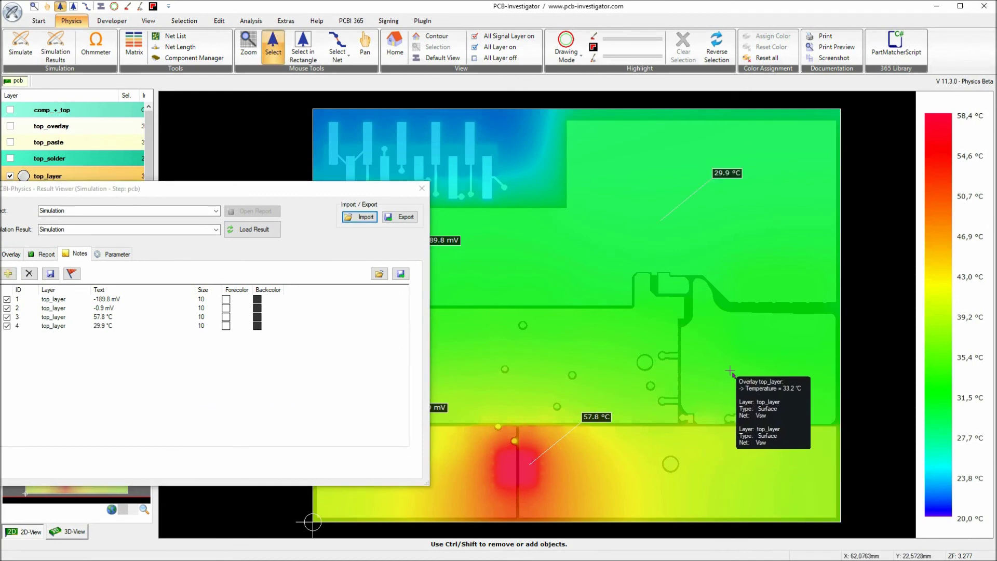
pyautogui.moveTo(148, 197); pyautogui.dragTo(203, 162)
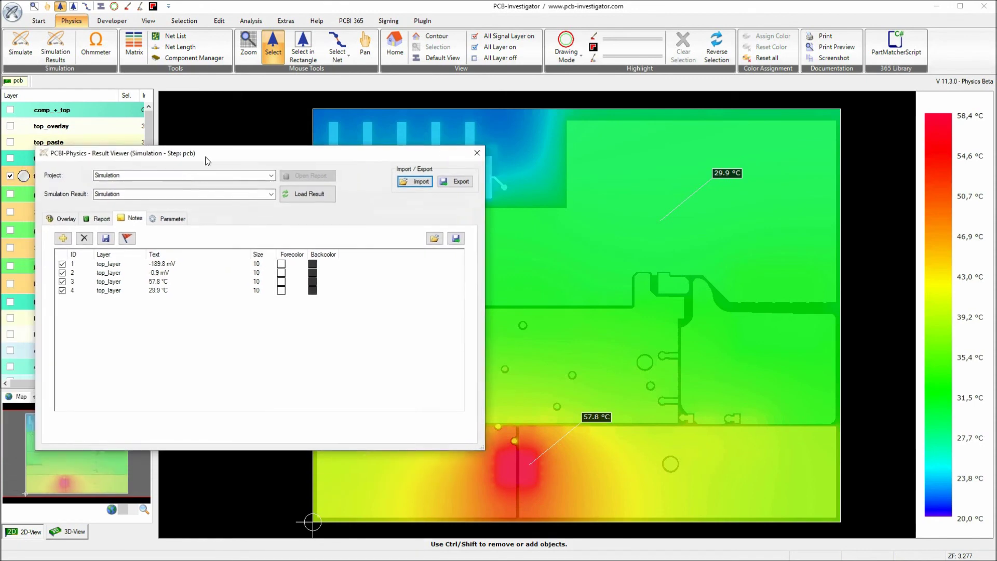
# - Compare the 3rd_layer and bottom_layer temperature maps, then go back through comp_+_top to top_layer
pyautogui.click(64, 218)
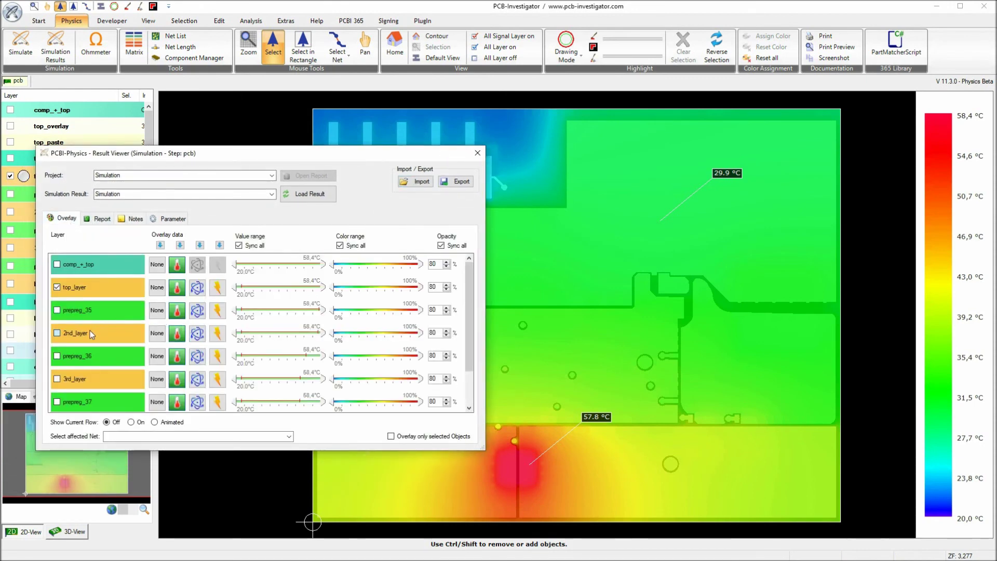
pyautogui.click(89, 382)
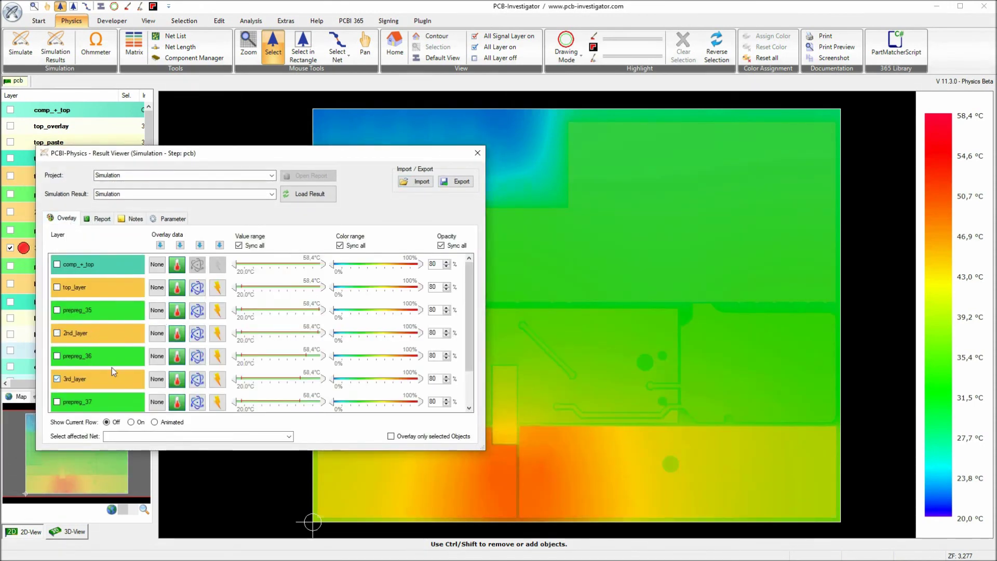
pyautogui.scroll(-2, 114, 386)
pyautogui.click(92, 379)
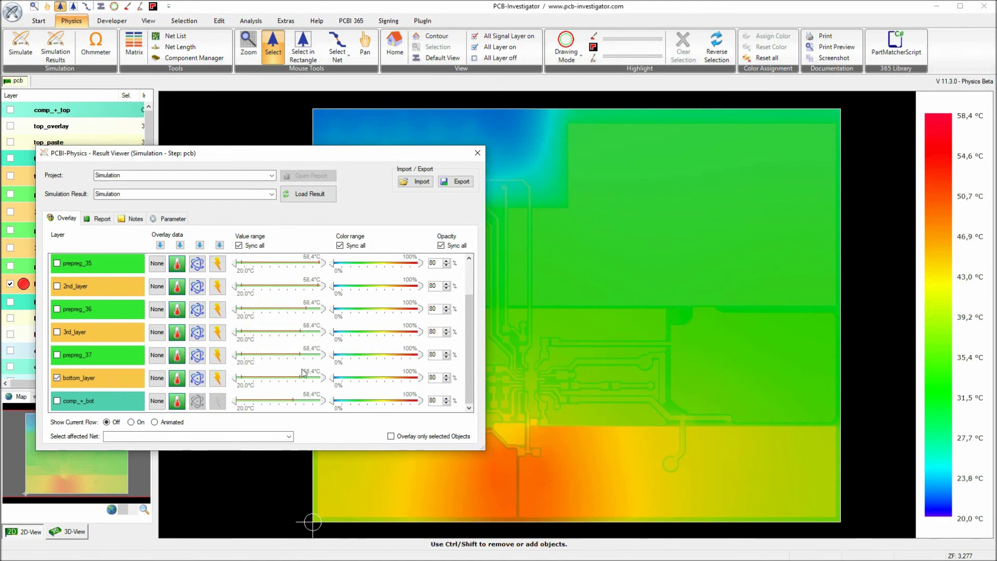
pyautogui.scroll(2, 94, 285)
pyautogui.click(83, 293)
pyautogui.click(95, 262)
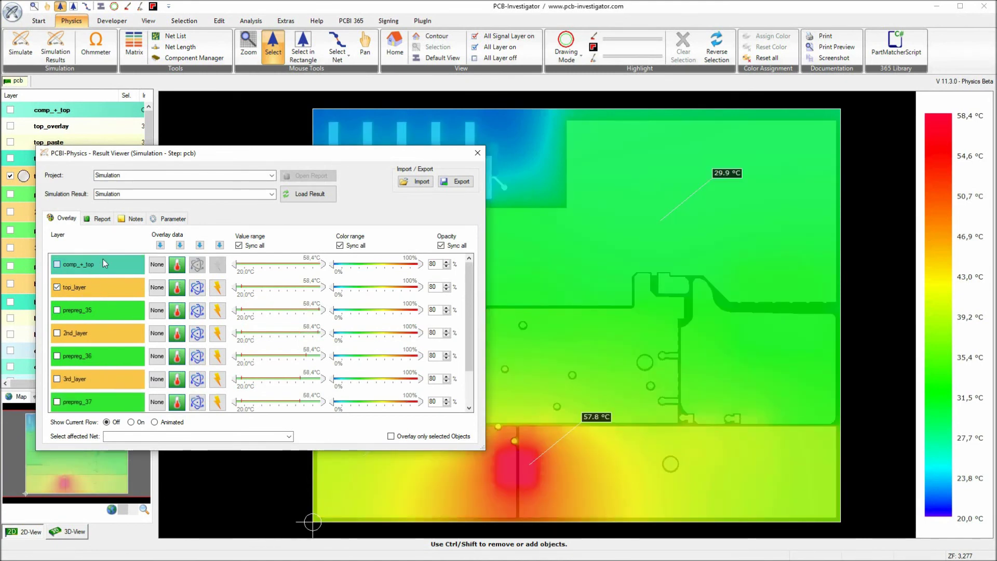
pyautogui.click(138, 290)
pyautogui.moveTo(215, 153); pyautogui.dragTo(284, 82)
pyautogui.moveTo(573, 205)
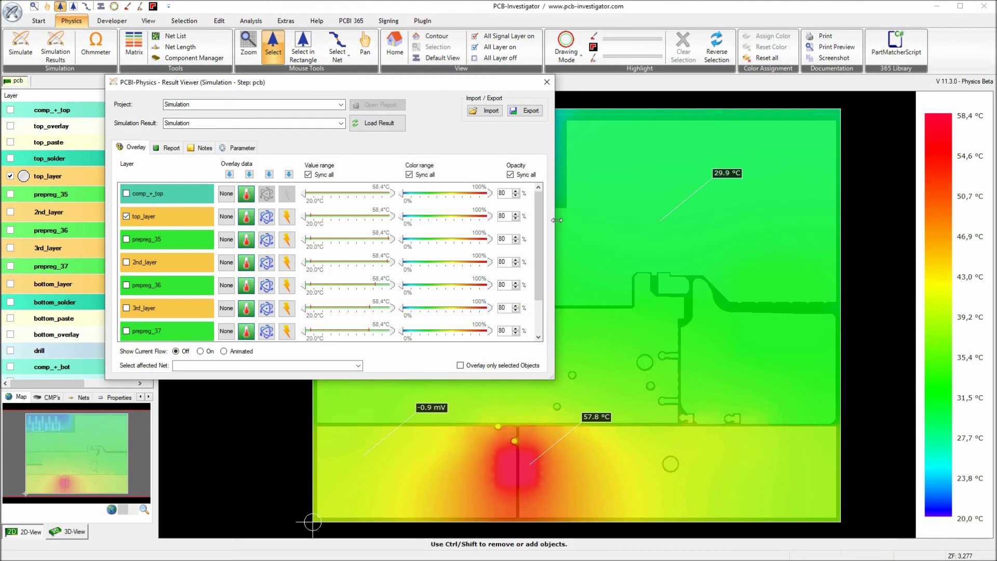
# - Open the 3D view with components tinted by temperature and begin tilting the board
pyautogui.click(394, 123)
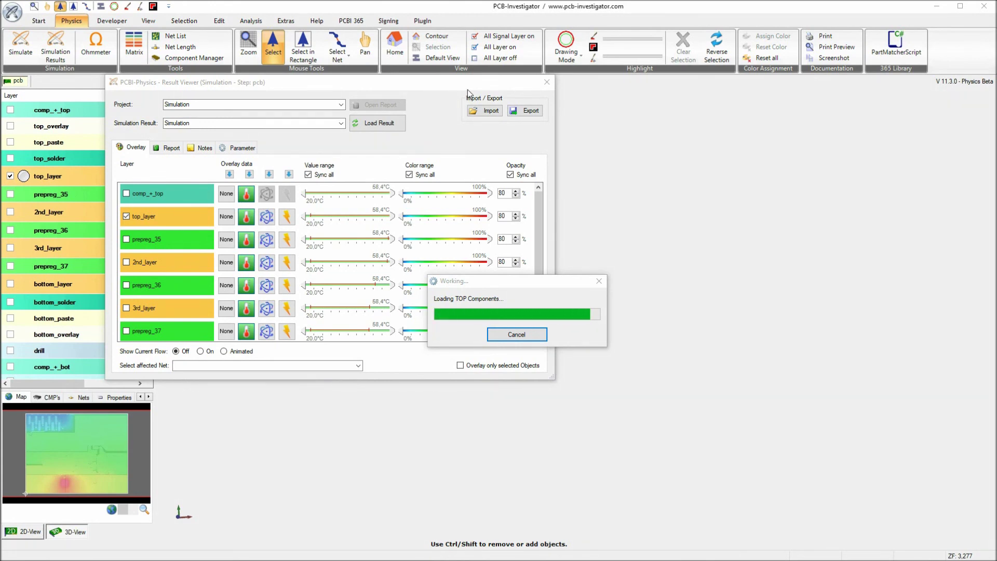
pyautogui.moveTo(469, 90); pyautogui.dragTo(257, 280)
pyautogui.scroll(3, 553, 320)
pyautogui.moveTo(555, 344)
pyautogui.mouseDown(button='right')
pyautogui.moveTo(543, 324)
pyautogui.moveTo(610, 275)
pyautogui.moveTo(556, 334)
pyautogui.moveTo(534, 338)
pyautogui.moveTo(540, 347)
pyautogui.mouseUp(button='right')
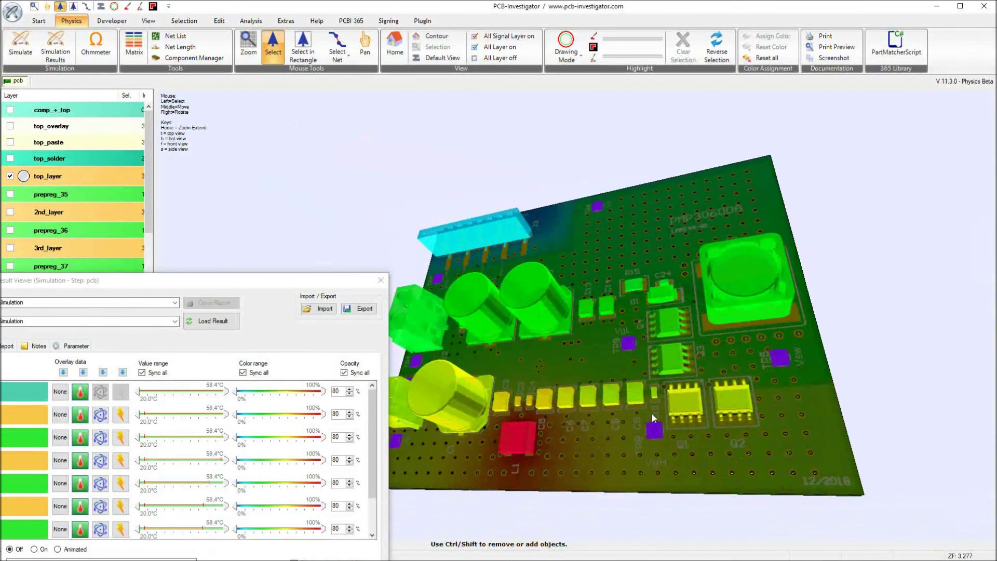
# - Orbit and zoom to a tilted side view with the yellow capacitor in front, Result Viewer visible
pyautogui.scroll(5, 602, 335)
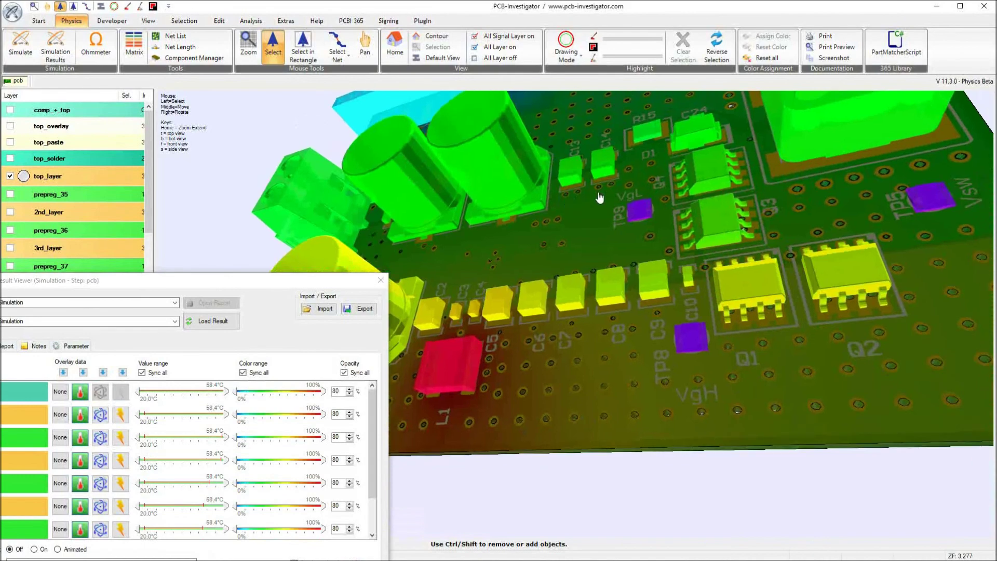
pyautogui.moveTo(599, 197)
pyautogui.mouseDown(button='right')
pyautogui.moveTo(737, 305)
pyautogui.moveTo(679, 328)
pyautogui.moveTo(812, 255)
pyautogui.mouseUp(button='right')
pyautogui.scroll(5, 726, 280)
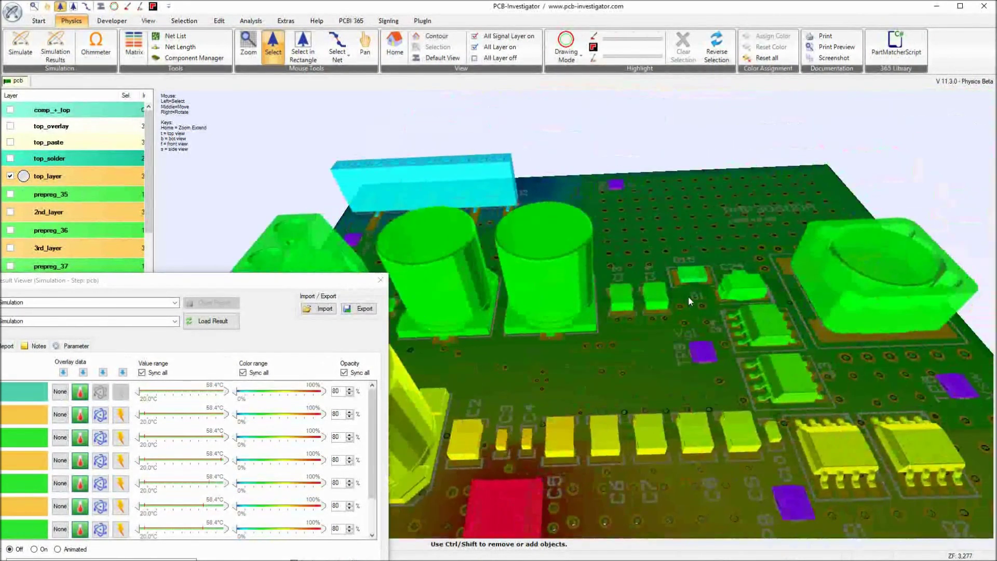
pyautogui.scroll(-3, 687, 296)
pyautogui.moveTo(668, 345); pyautogui.dragTo(665, 286, button='right')
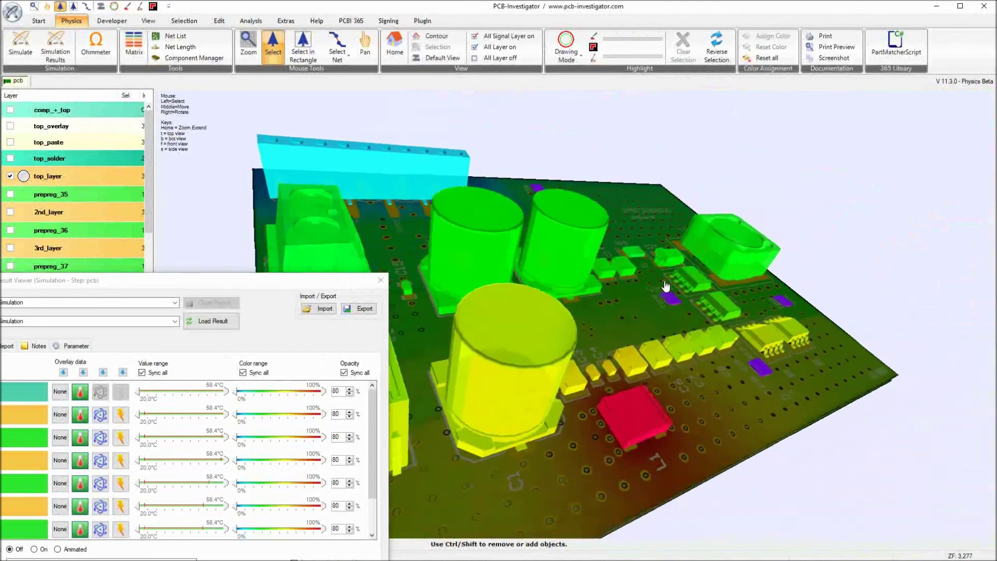
pyautogui.scroll(1, 666, 286)
pyautogui.moveTo(249, 283); pyautogui.dragTo(335, 185)
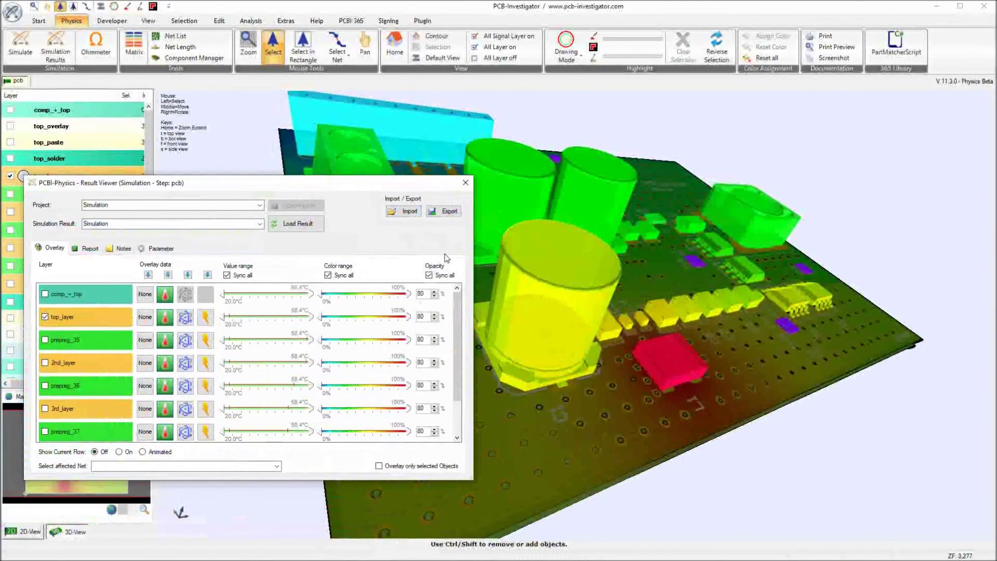